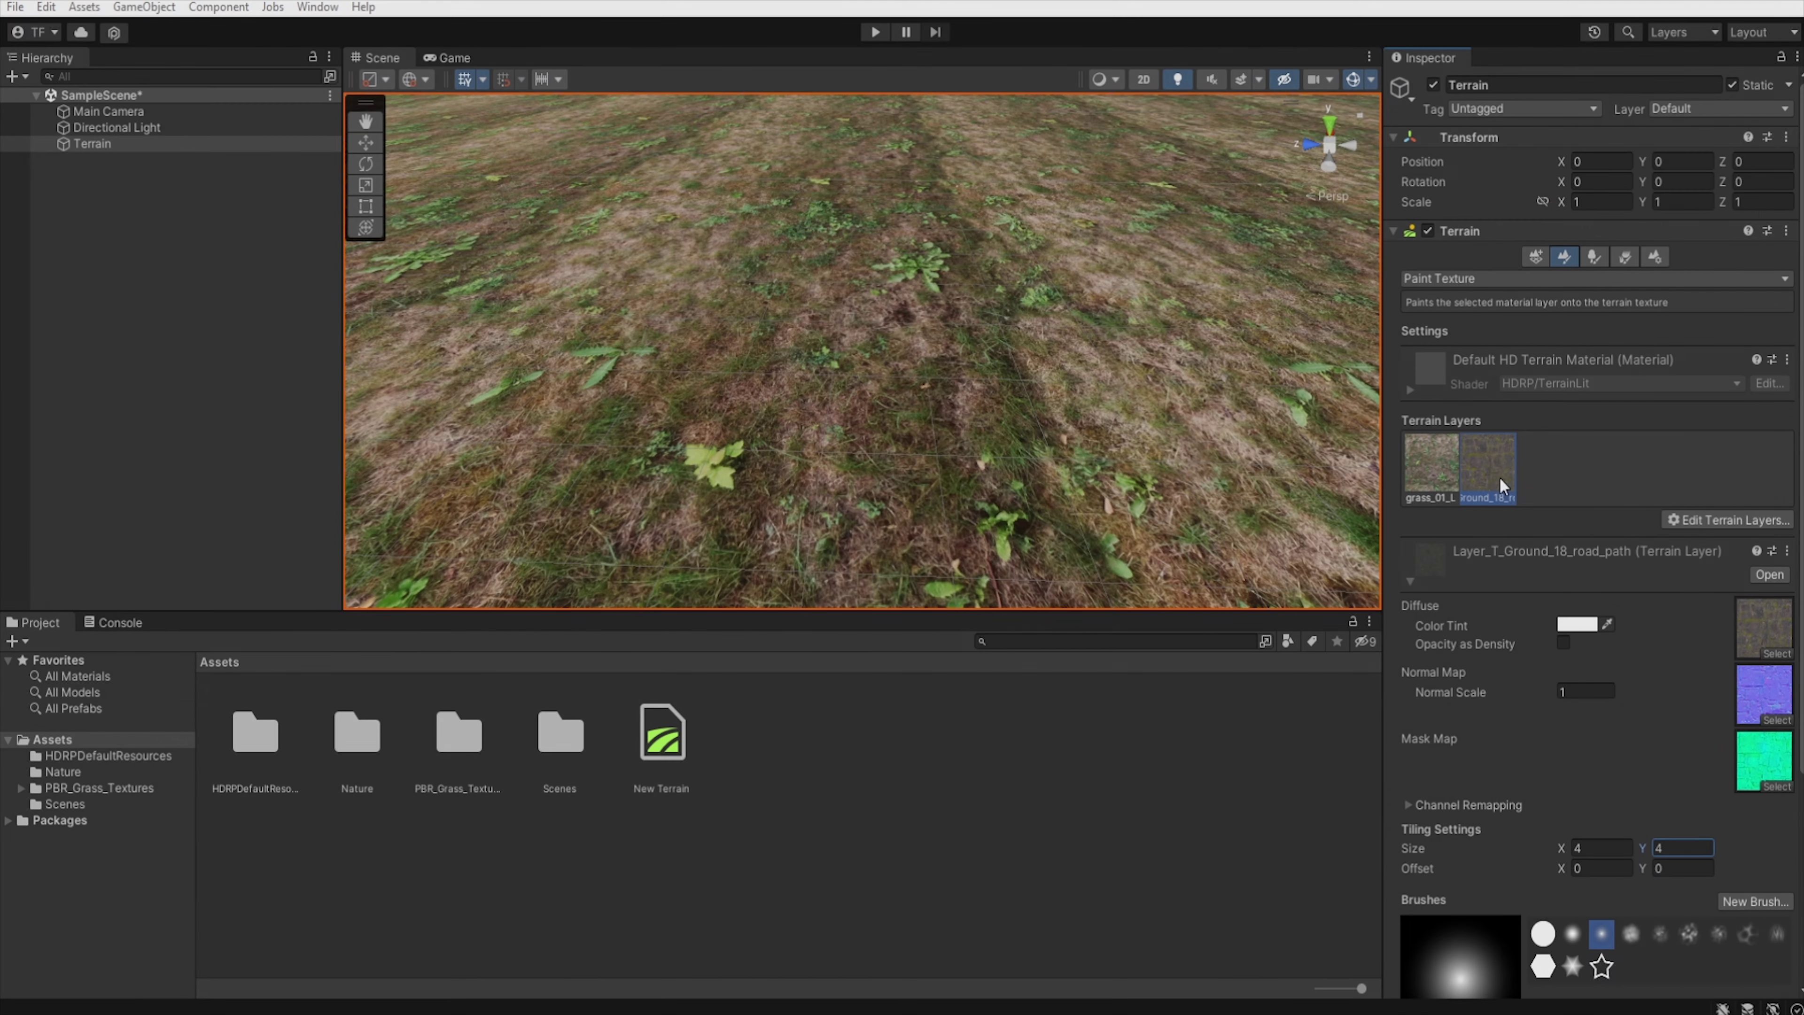
Step: Preview the blue channel of the road-path mask, then grass_01_L's mask, which shows empty
{"action": "double_click", "coordinate": [1740, 743]}
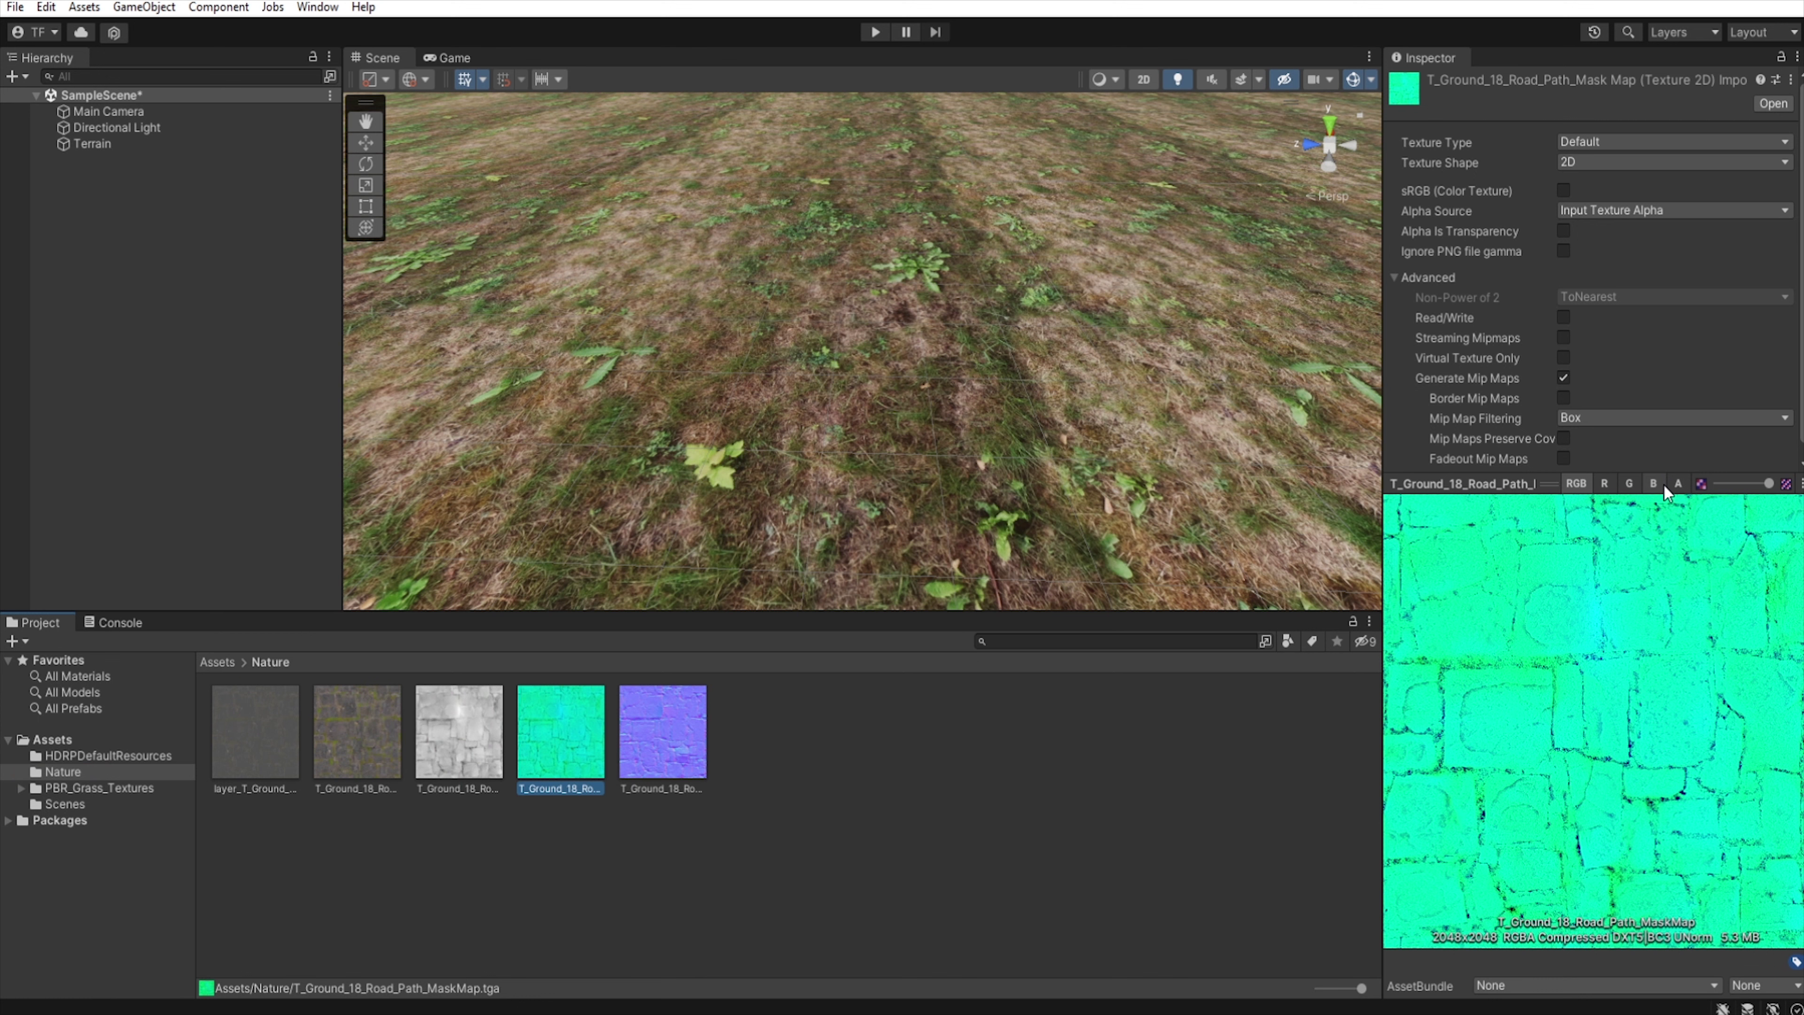
{"action": "left_click", "coordinate": [1655, 484]}
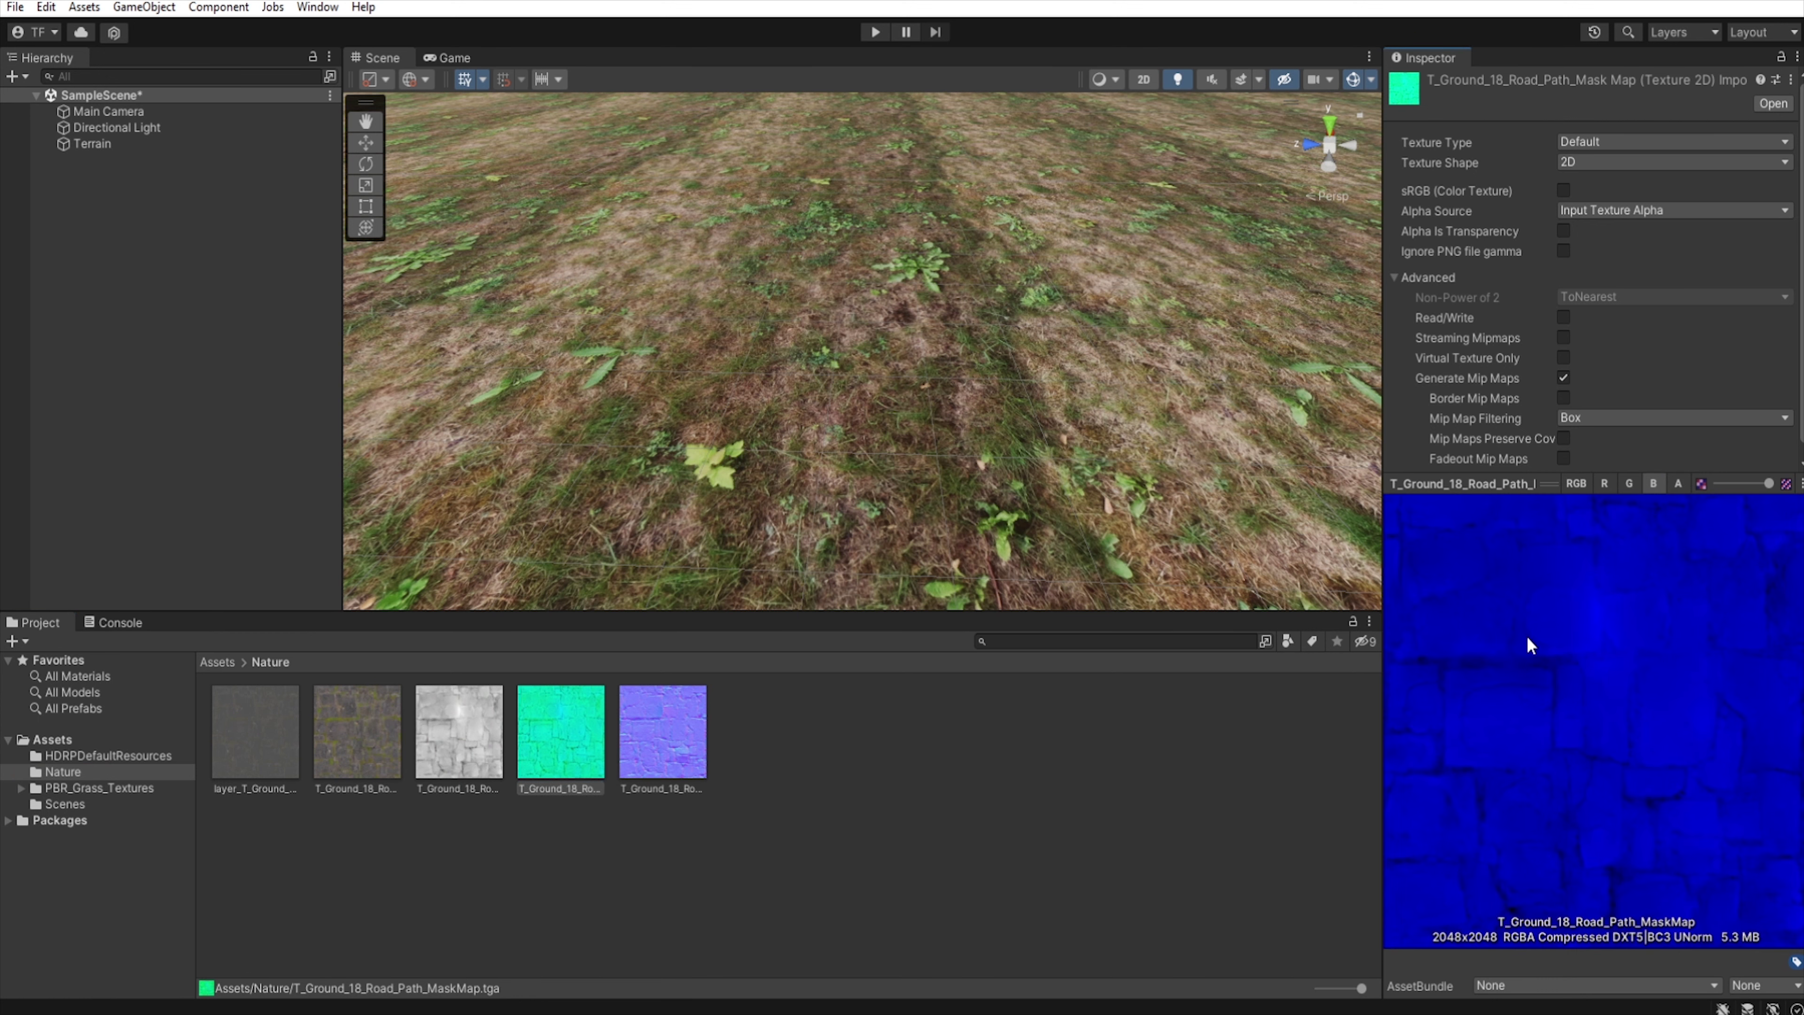
{"action": "left_click", "coordinate": [978, 490]}
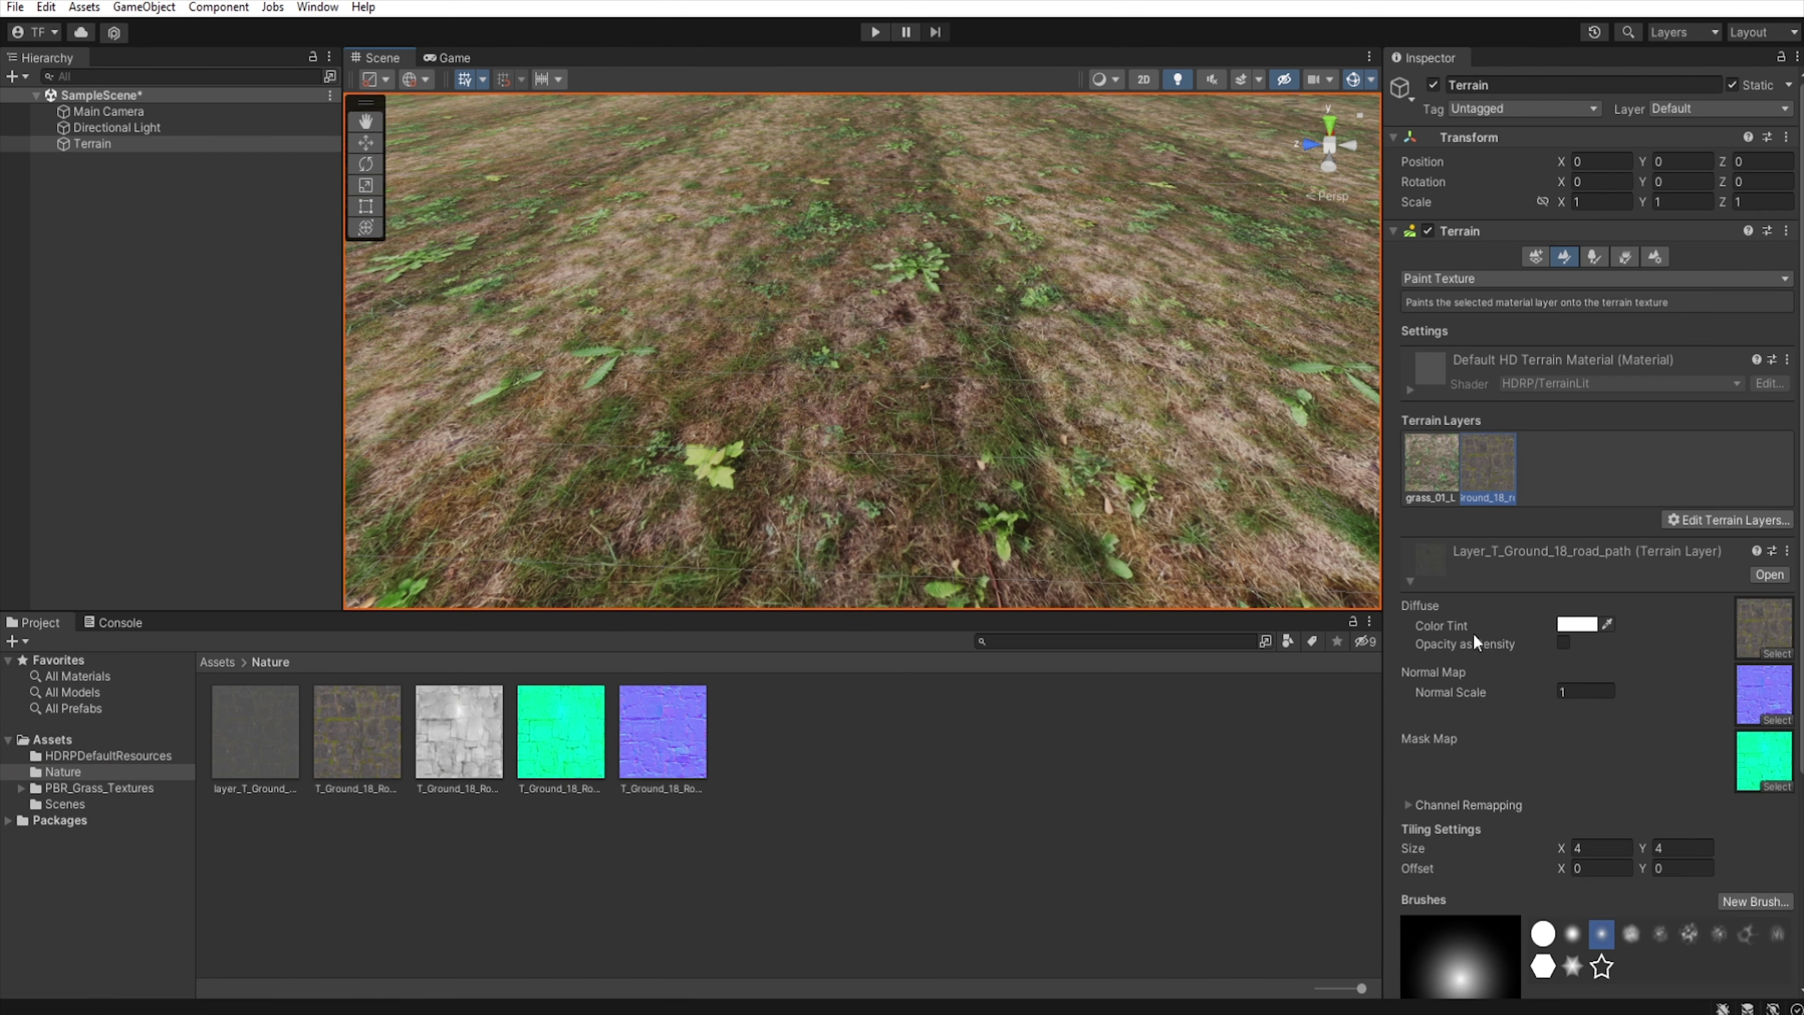
{"action": "left_click", "coordinate": [1435, 468]}
{"action": "double_click", "coordinate": [1770, 752]}
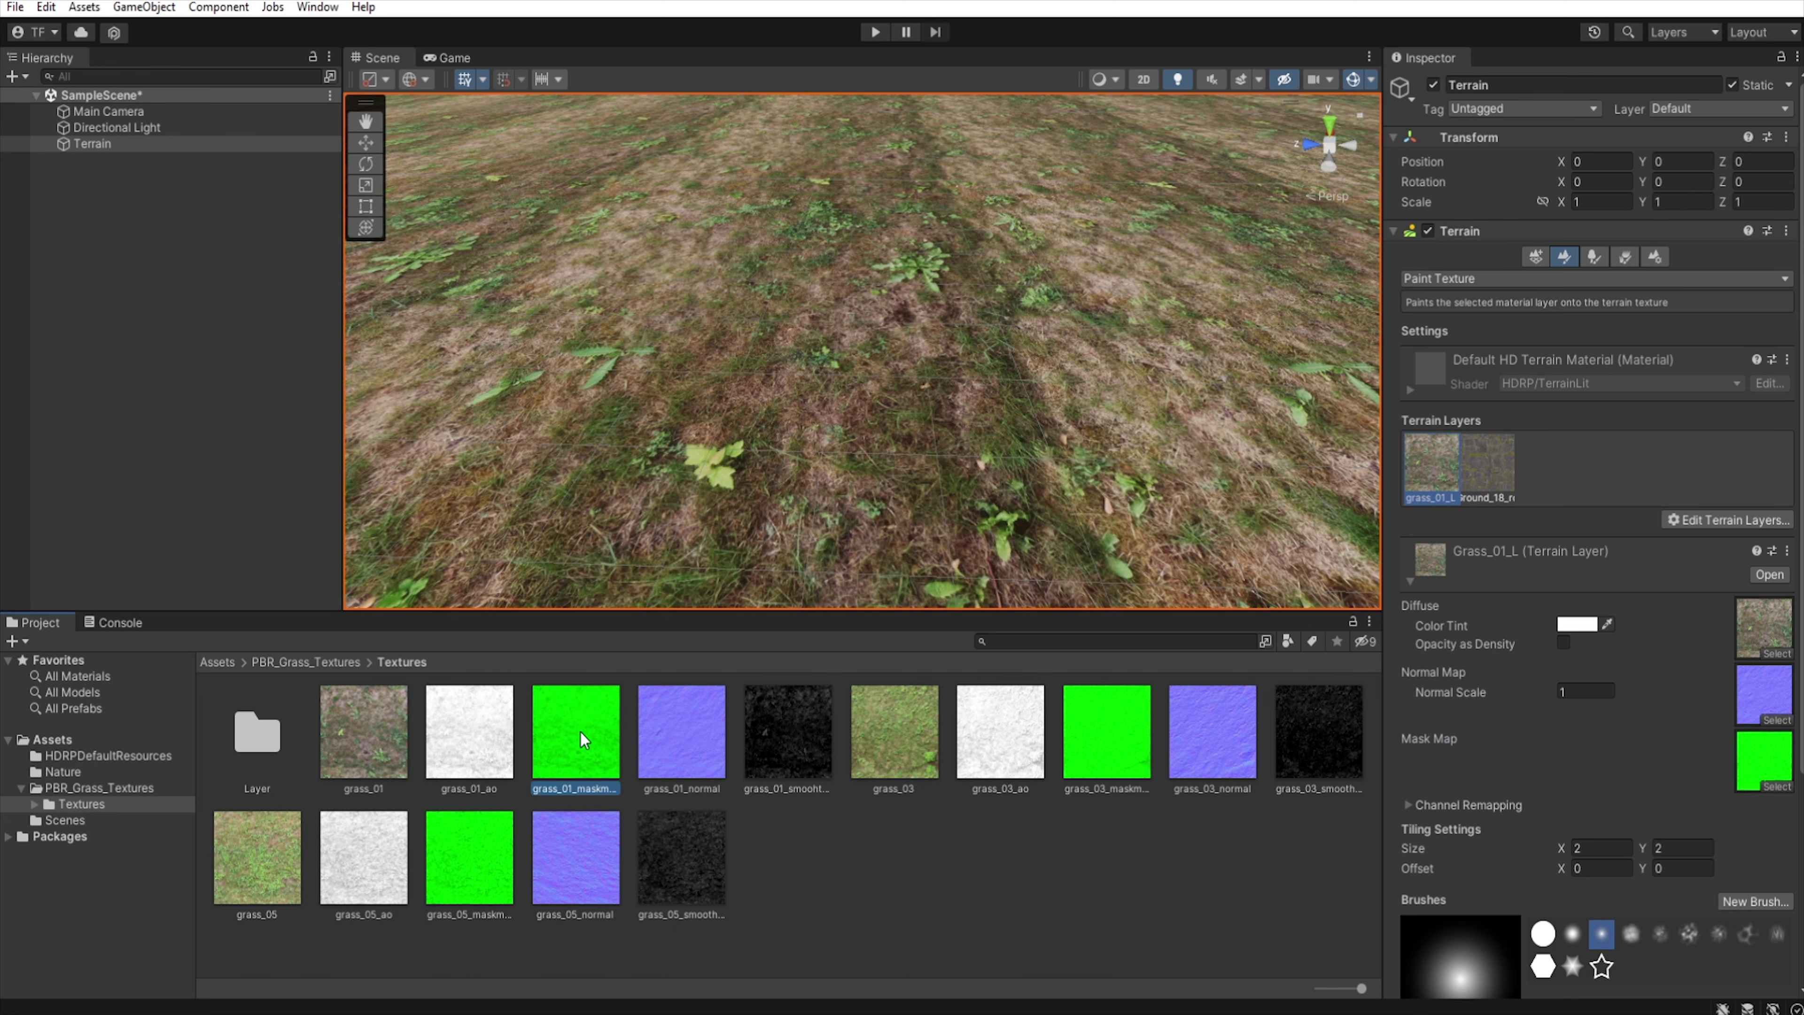
{"action": "left_click", "coordinate": [1653, 484]}
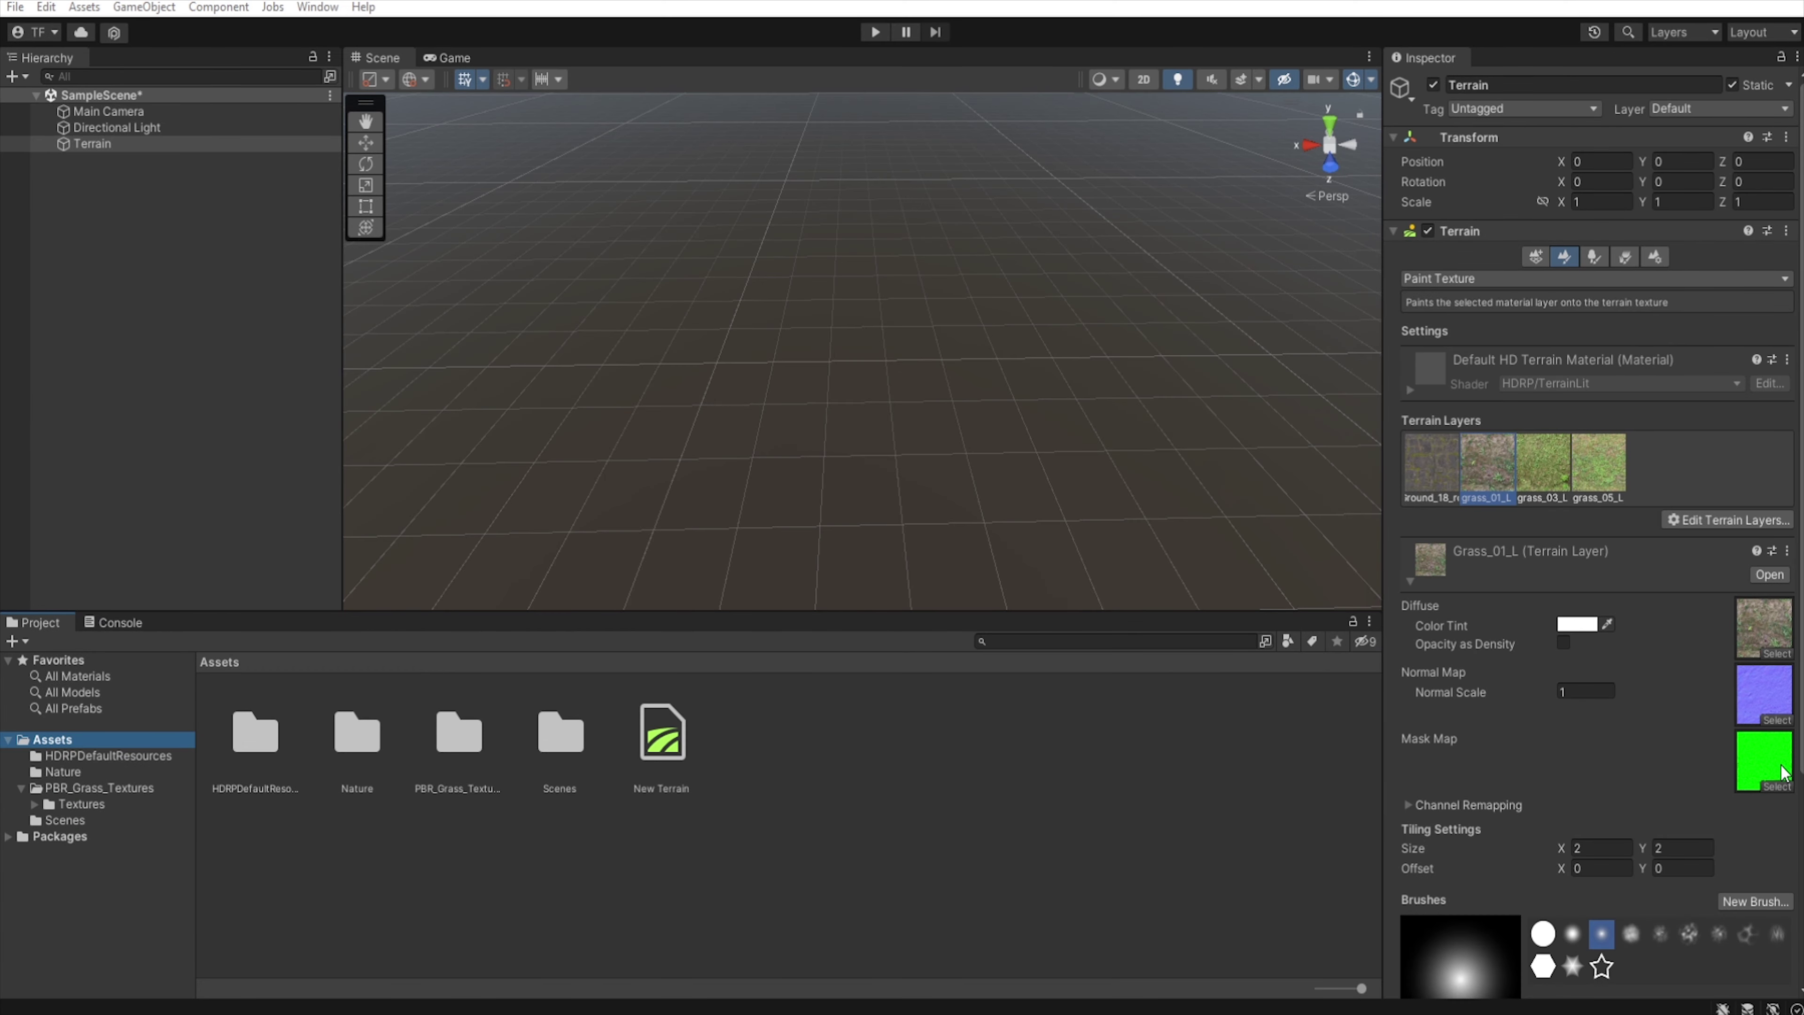
Step: Check grass_01_maskmap's blue channel, then select grass_01 and grass_01_maskmap together for Show in Explorer
{"action": "left_click", "coordinate": [1781, 774]}
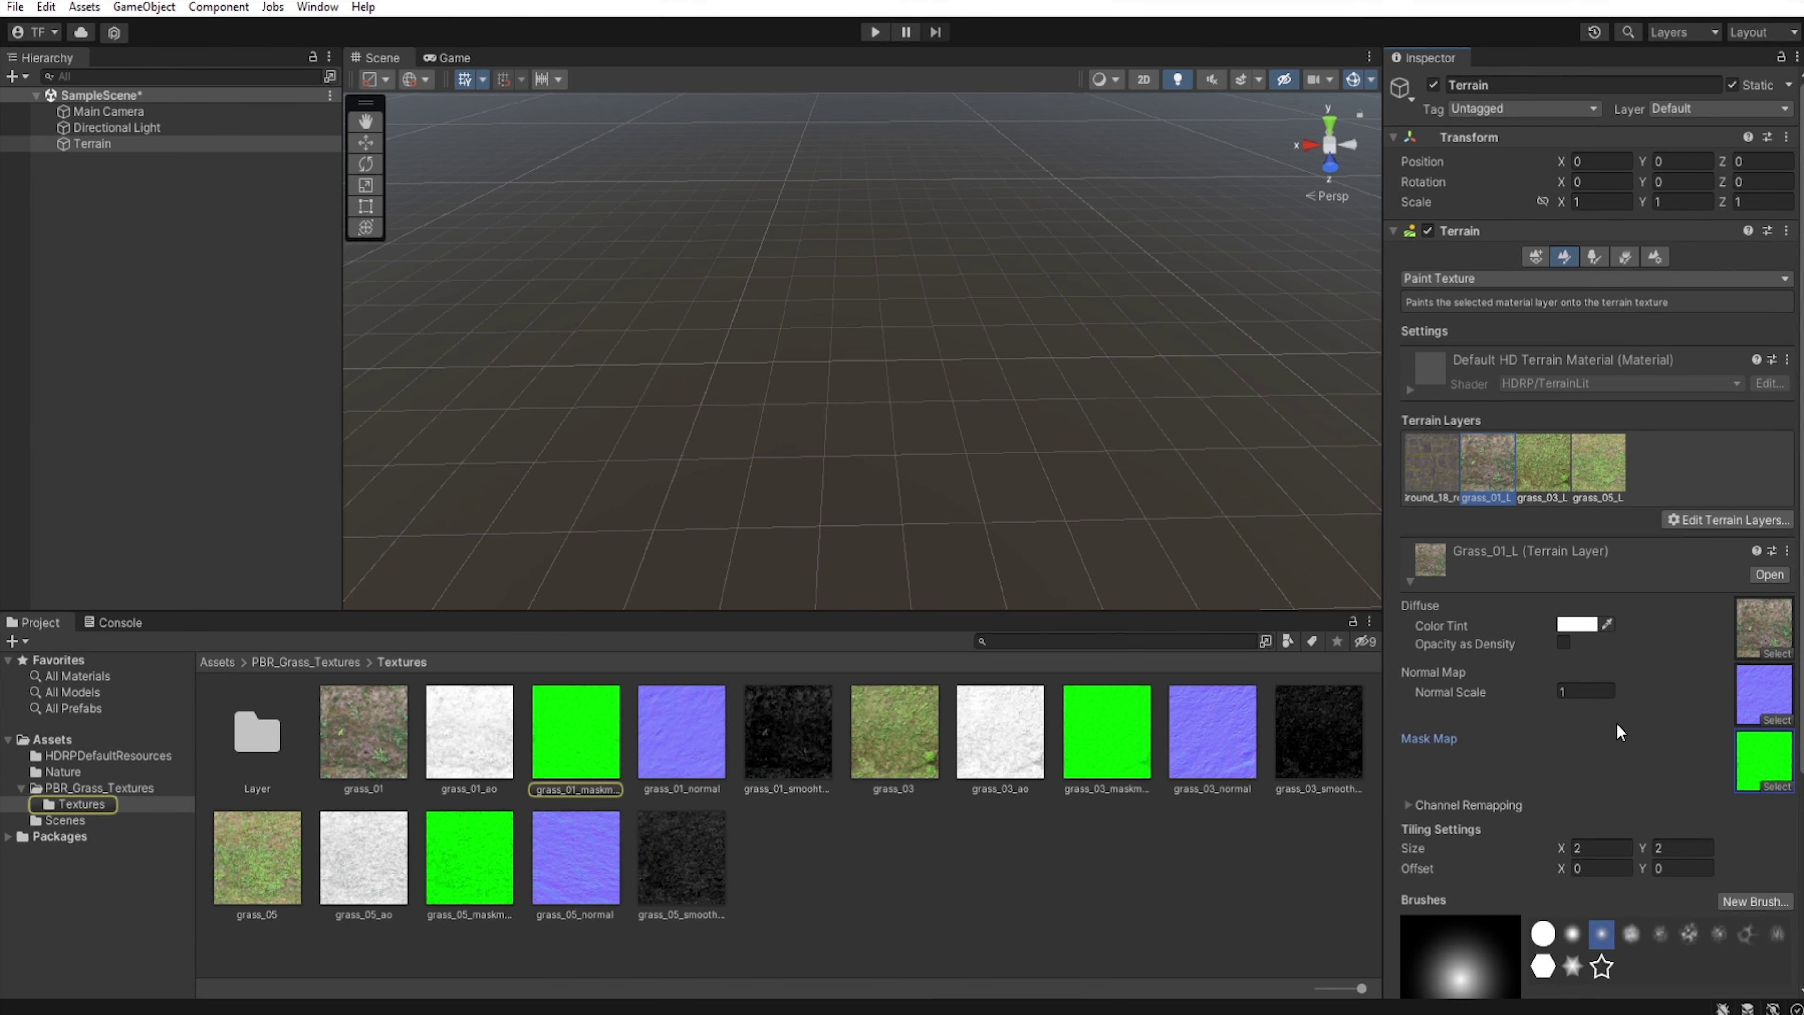
{"action": "left_click", "coordinate": [564, 719]}
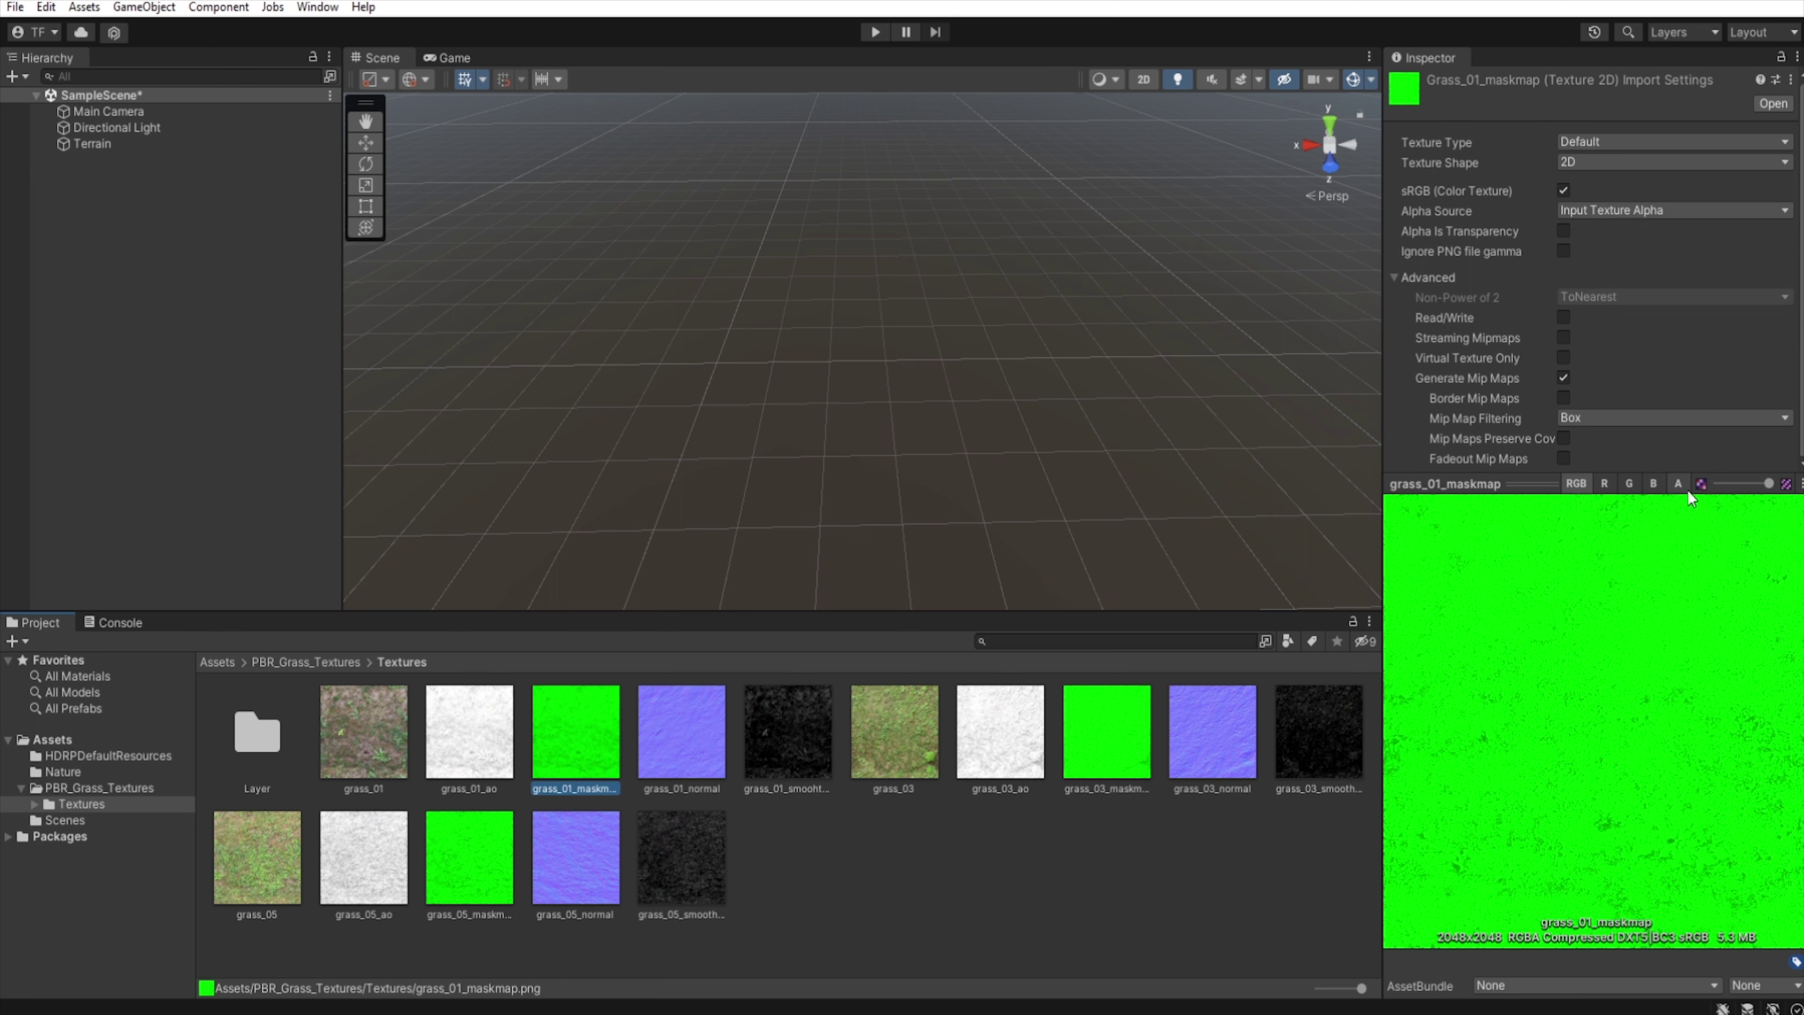
{"action": "left_click", "coordinate": [1653, 484]}
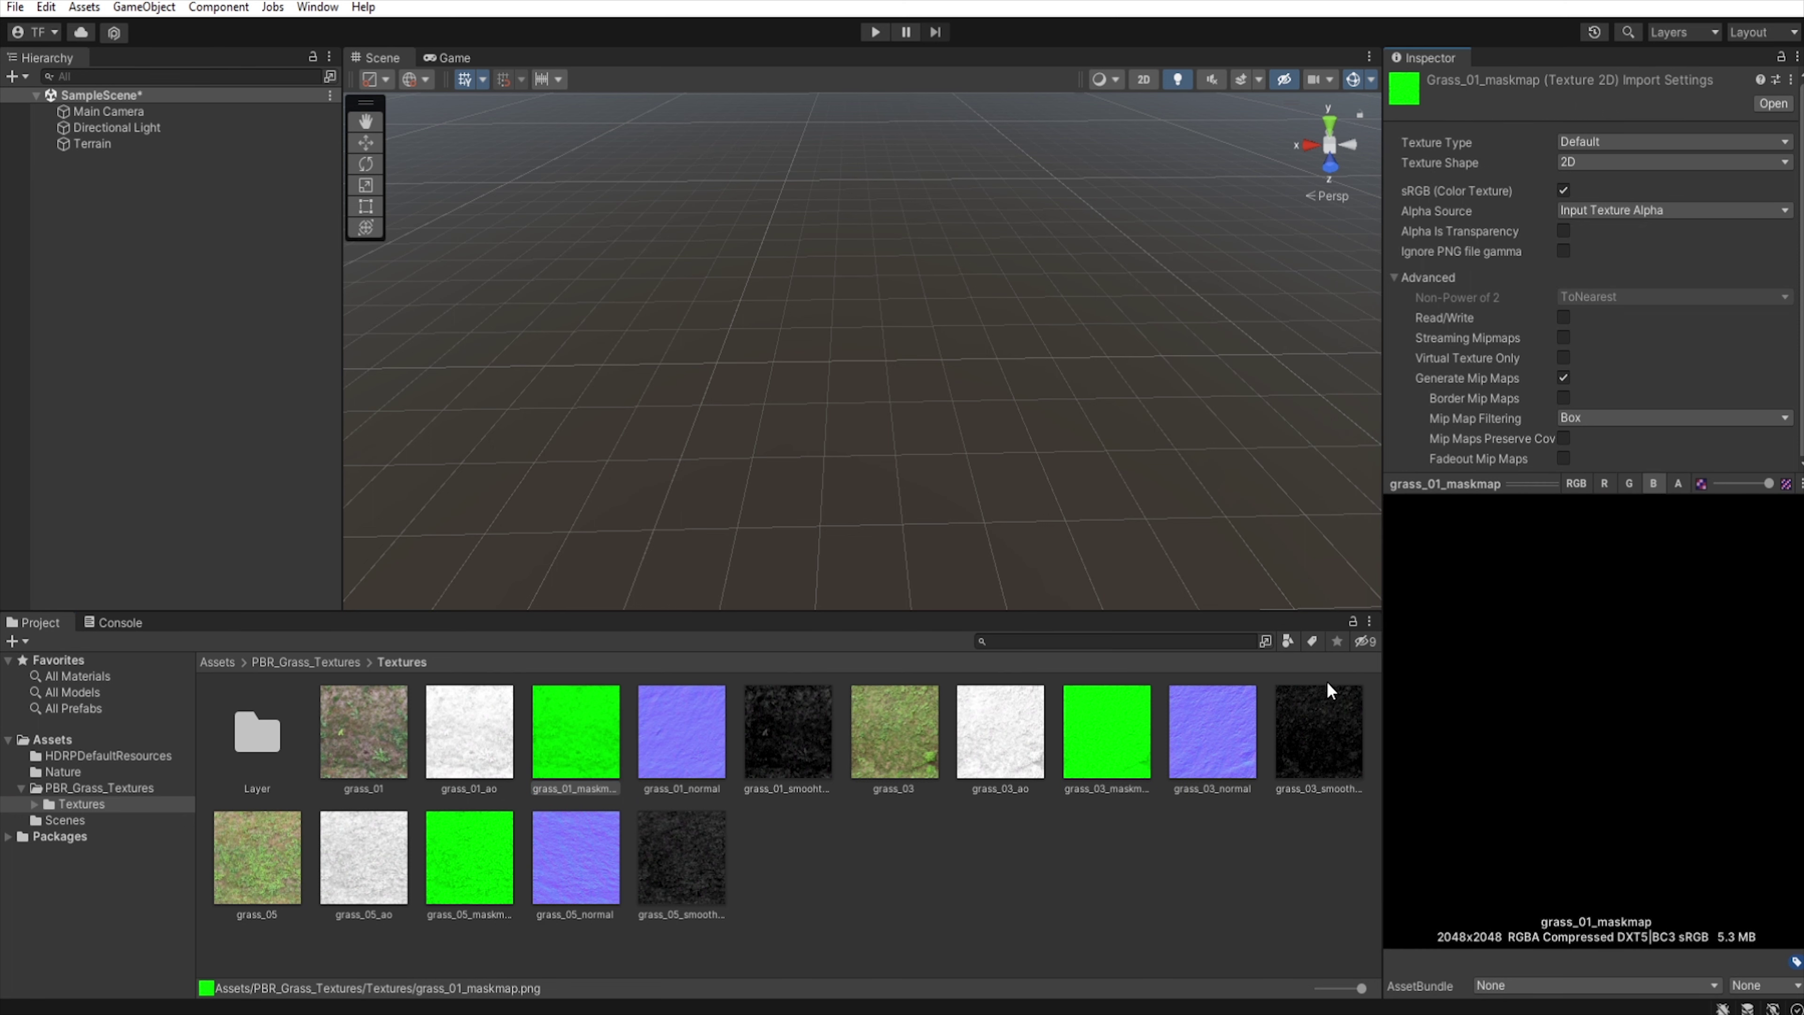
{"action": "left_click", "coordinate": [370, 734]}
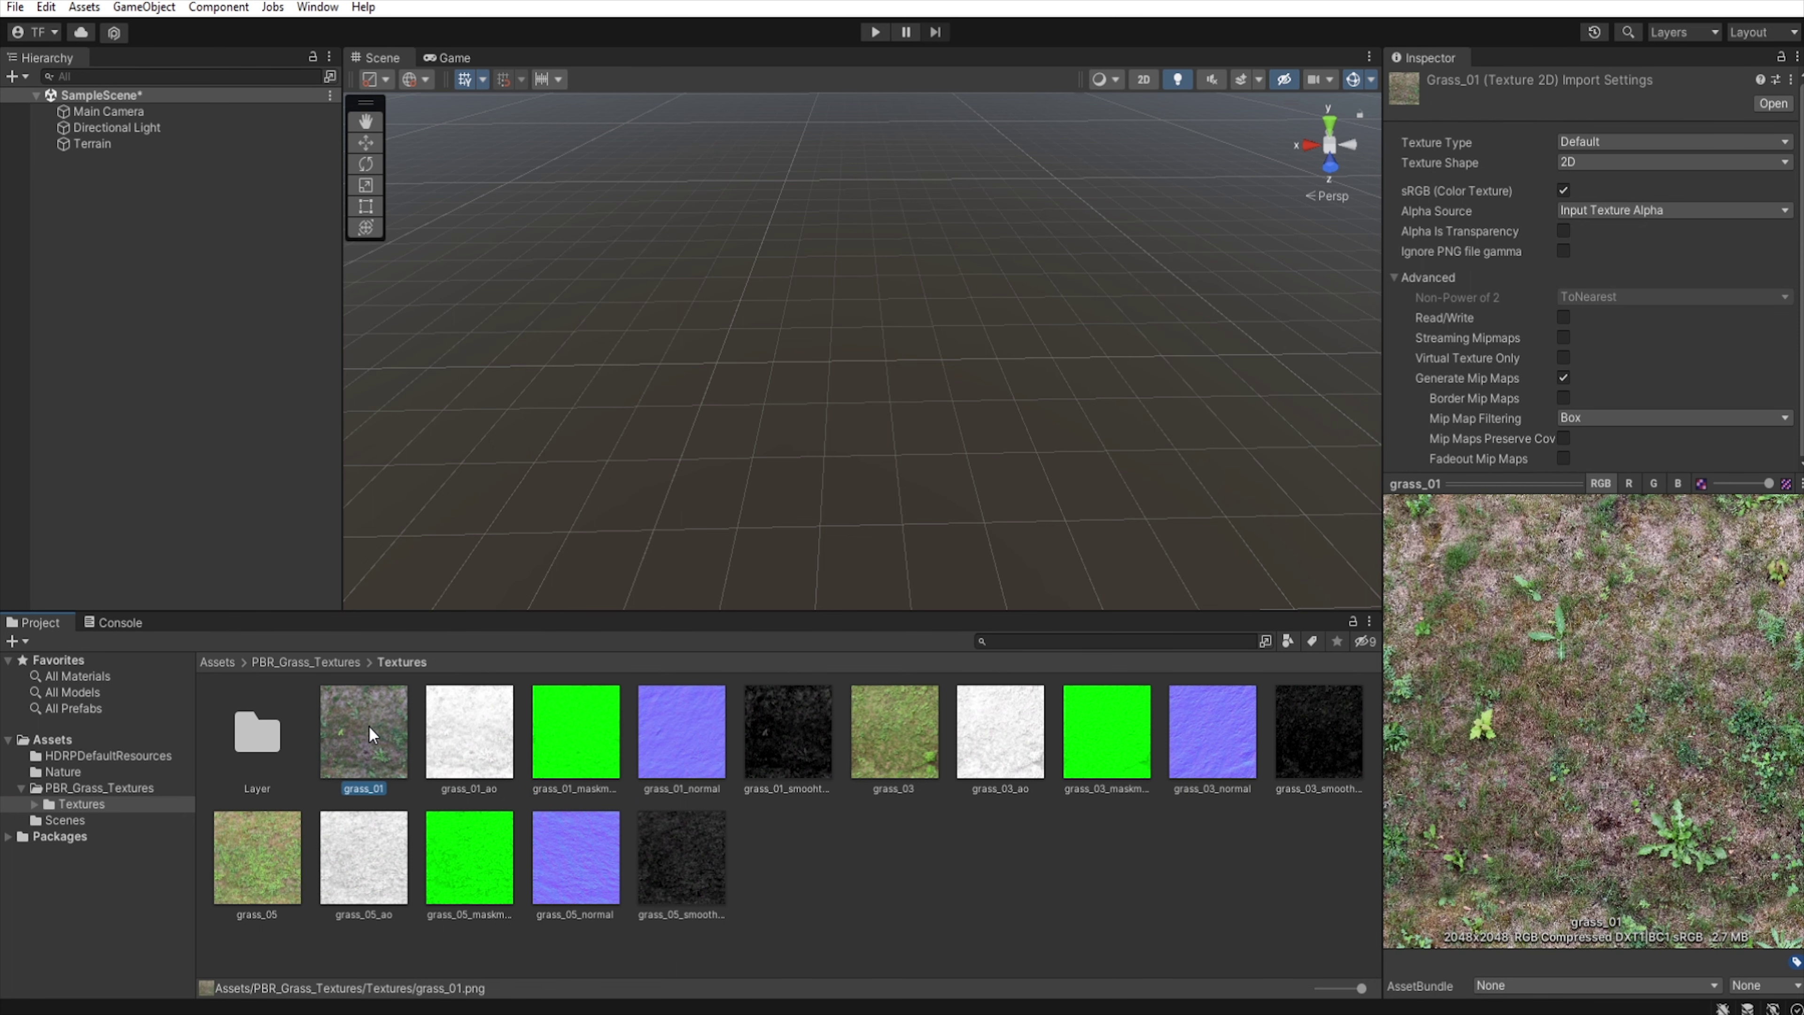
{"action": "left_click", "coordinate": [598, 725], "text": "ctrl"}
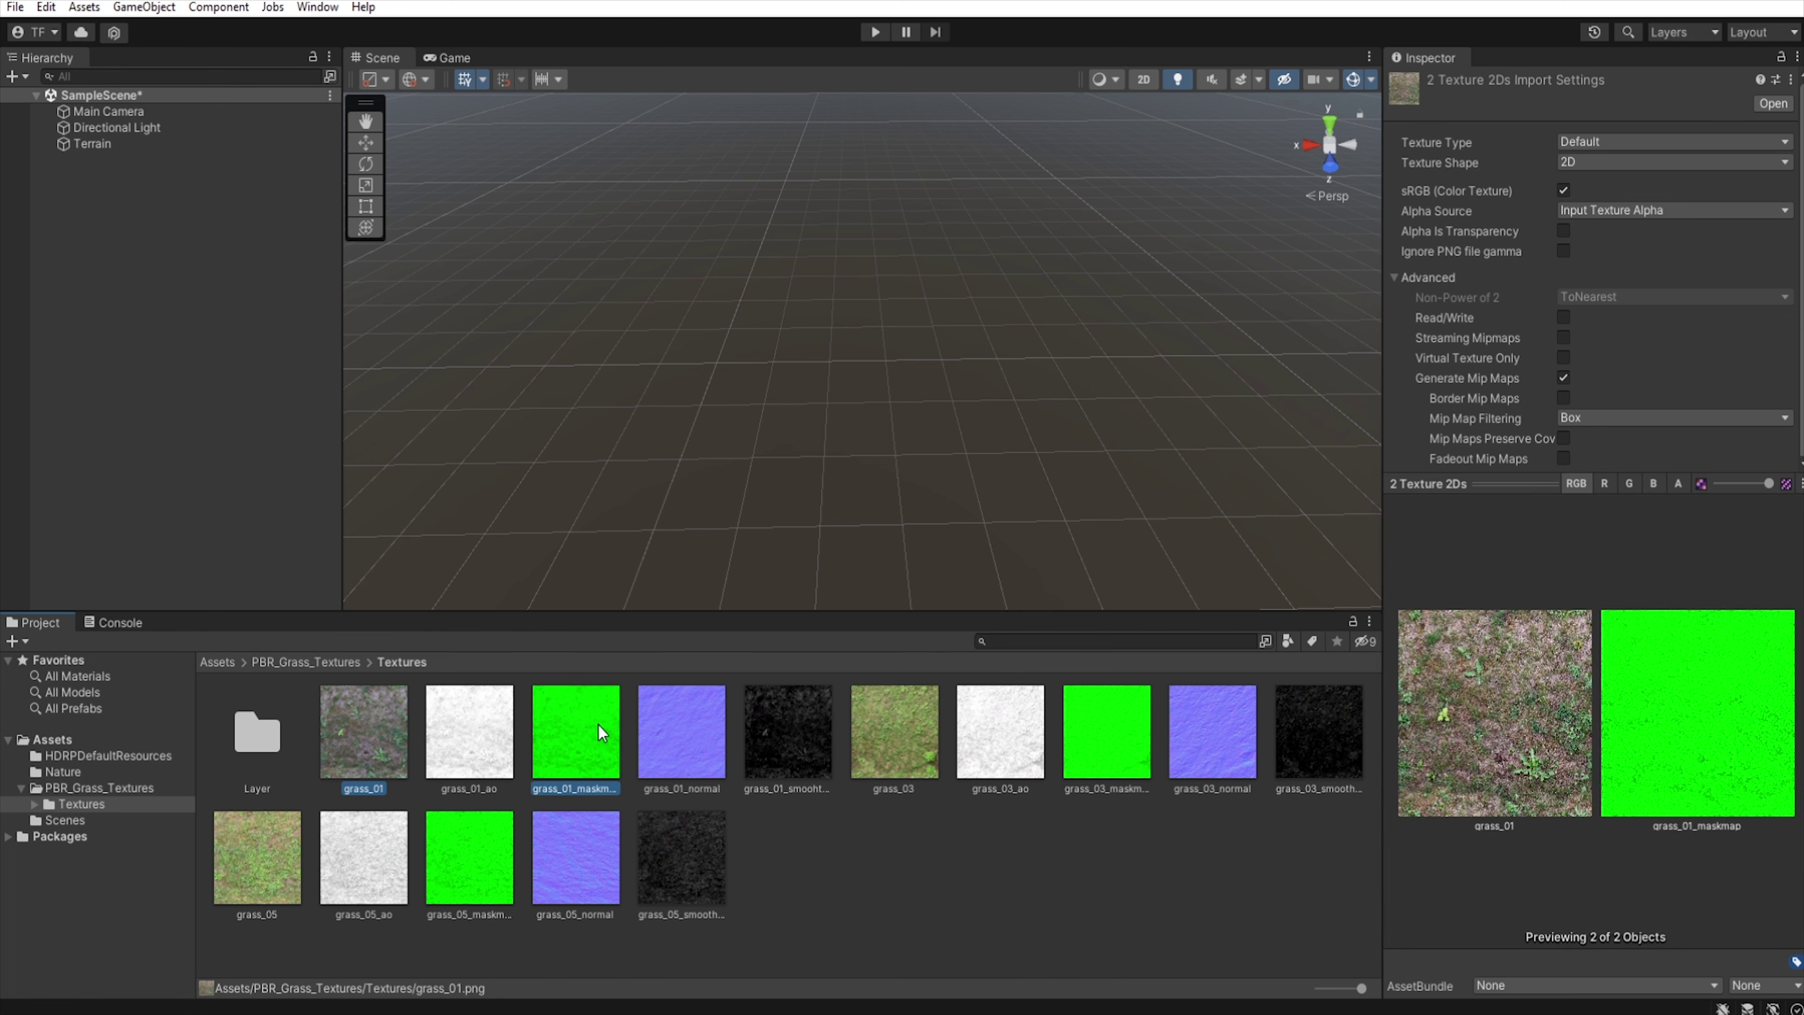
{"action": "right_click", "coordinate": [599, 725]}
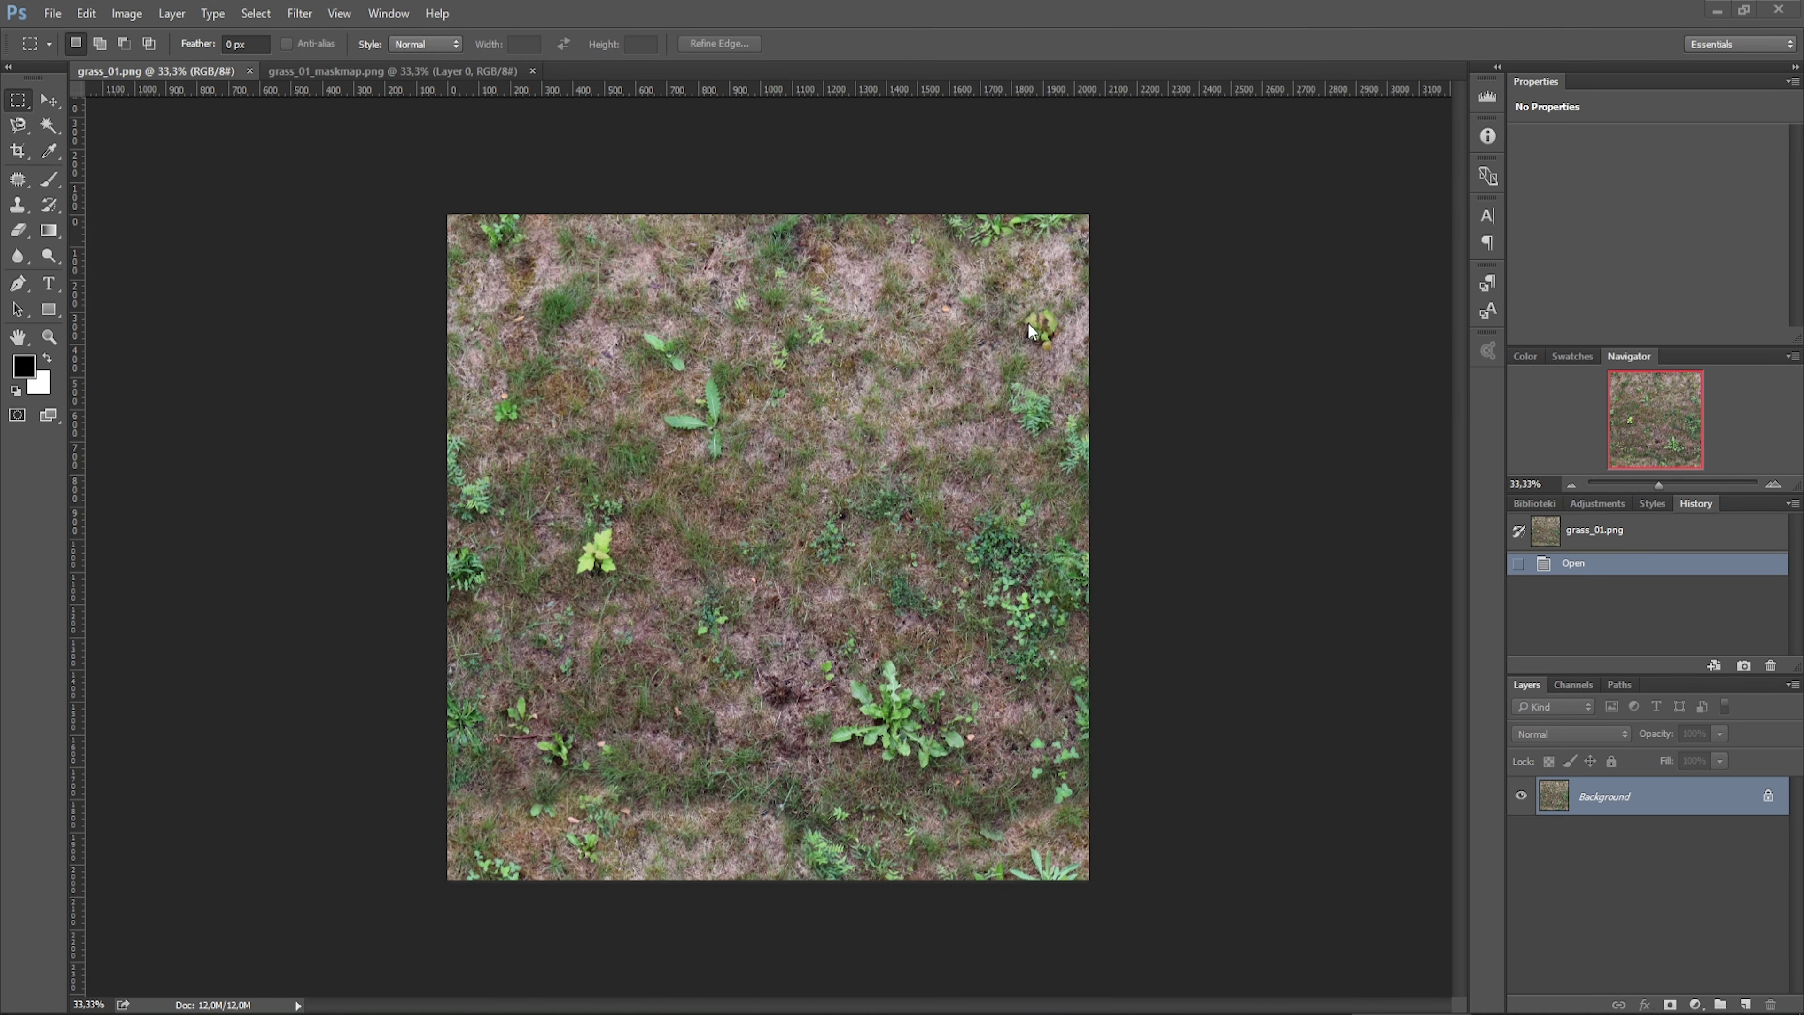
Step: Switch to the grass_01_maskmap.png document, then back to grass_01.png
{"action": "left_click", "coordinate": [343, 70]}
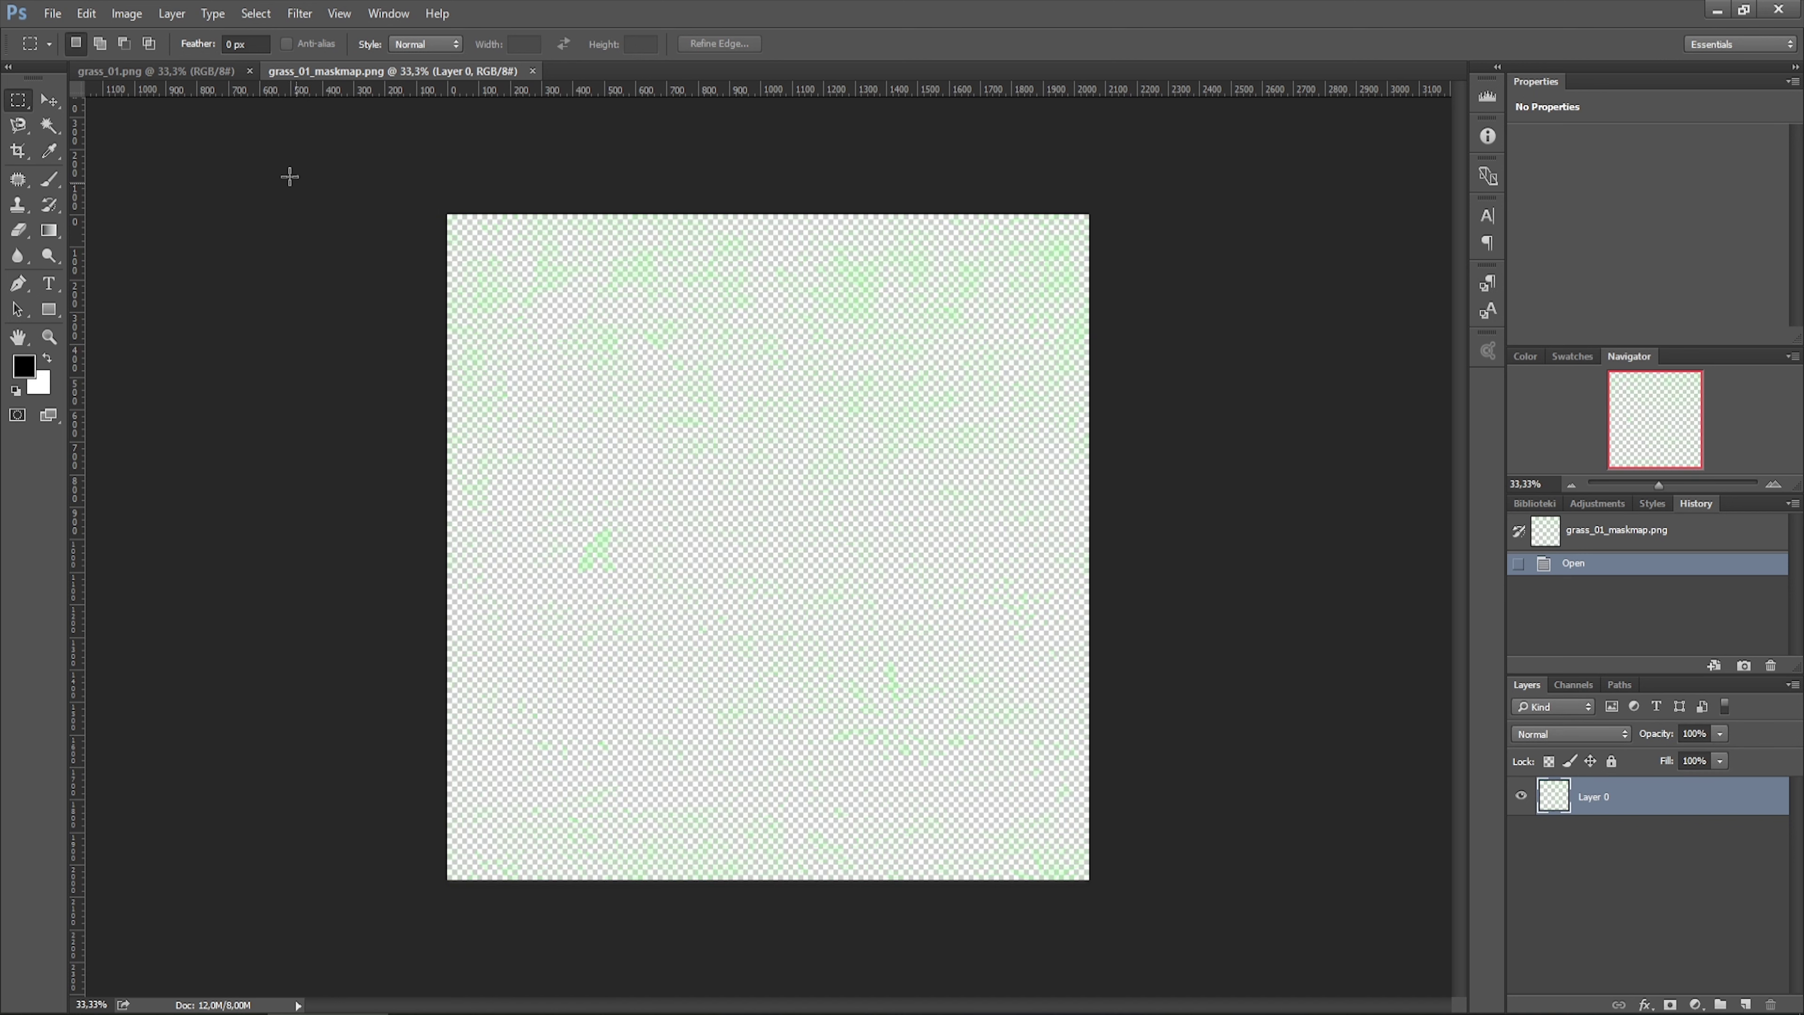
{"action": "left_click", "coordinate": [169, 72]}
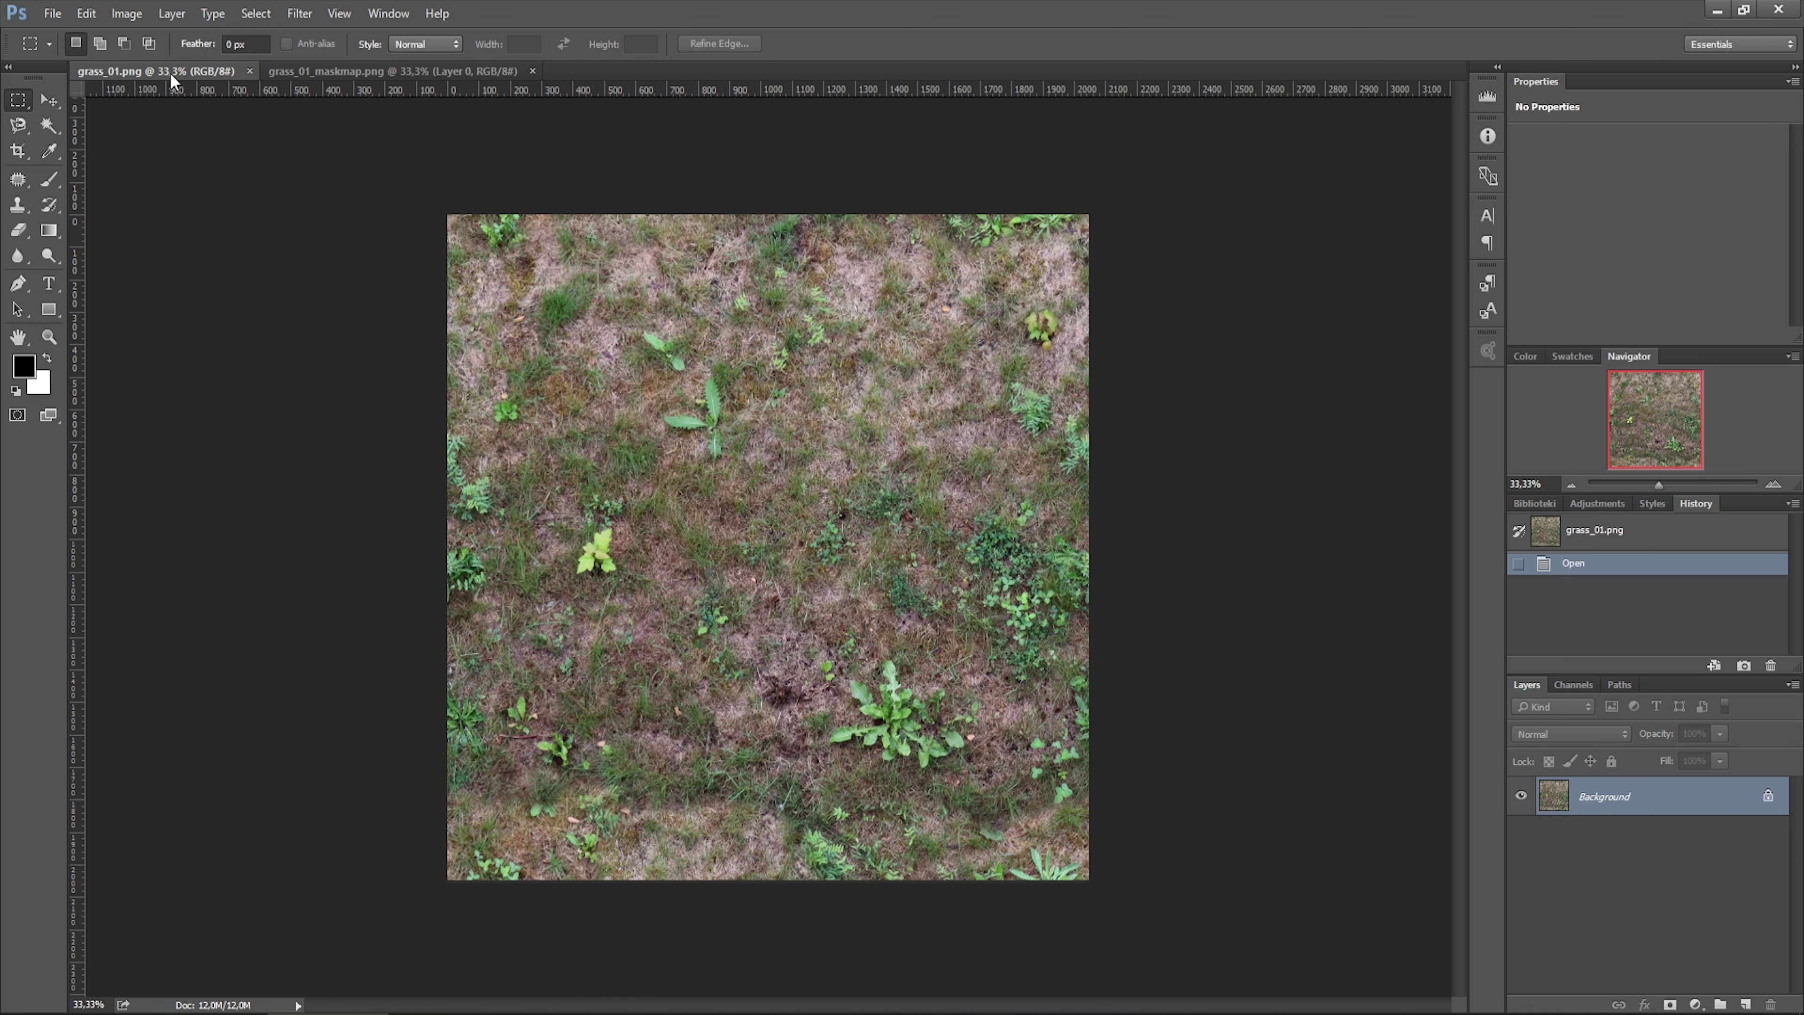
Step: Desaturate the grass_01 texture to remove all colour
{"action": "left_click", "coordinate": [126, 15]}
{"action": "mouse_move", "coordinate": [149, 35]}
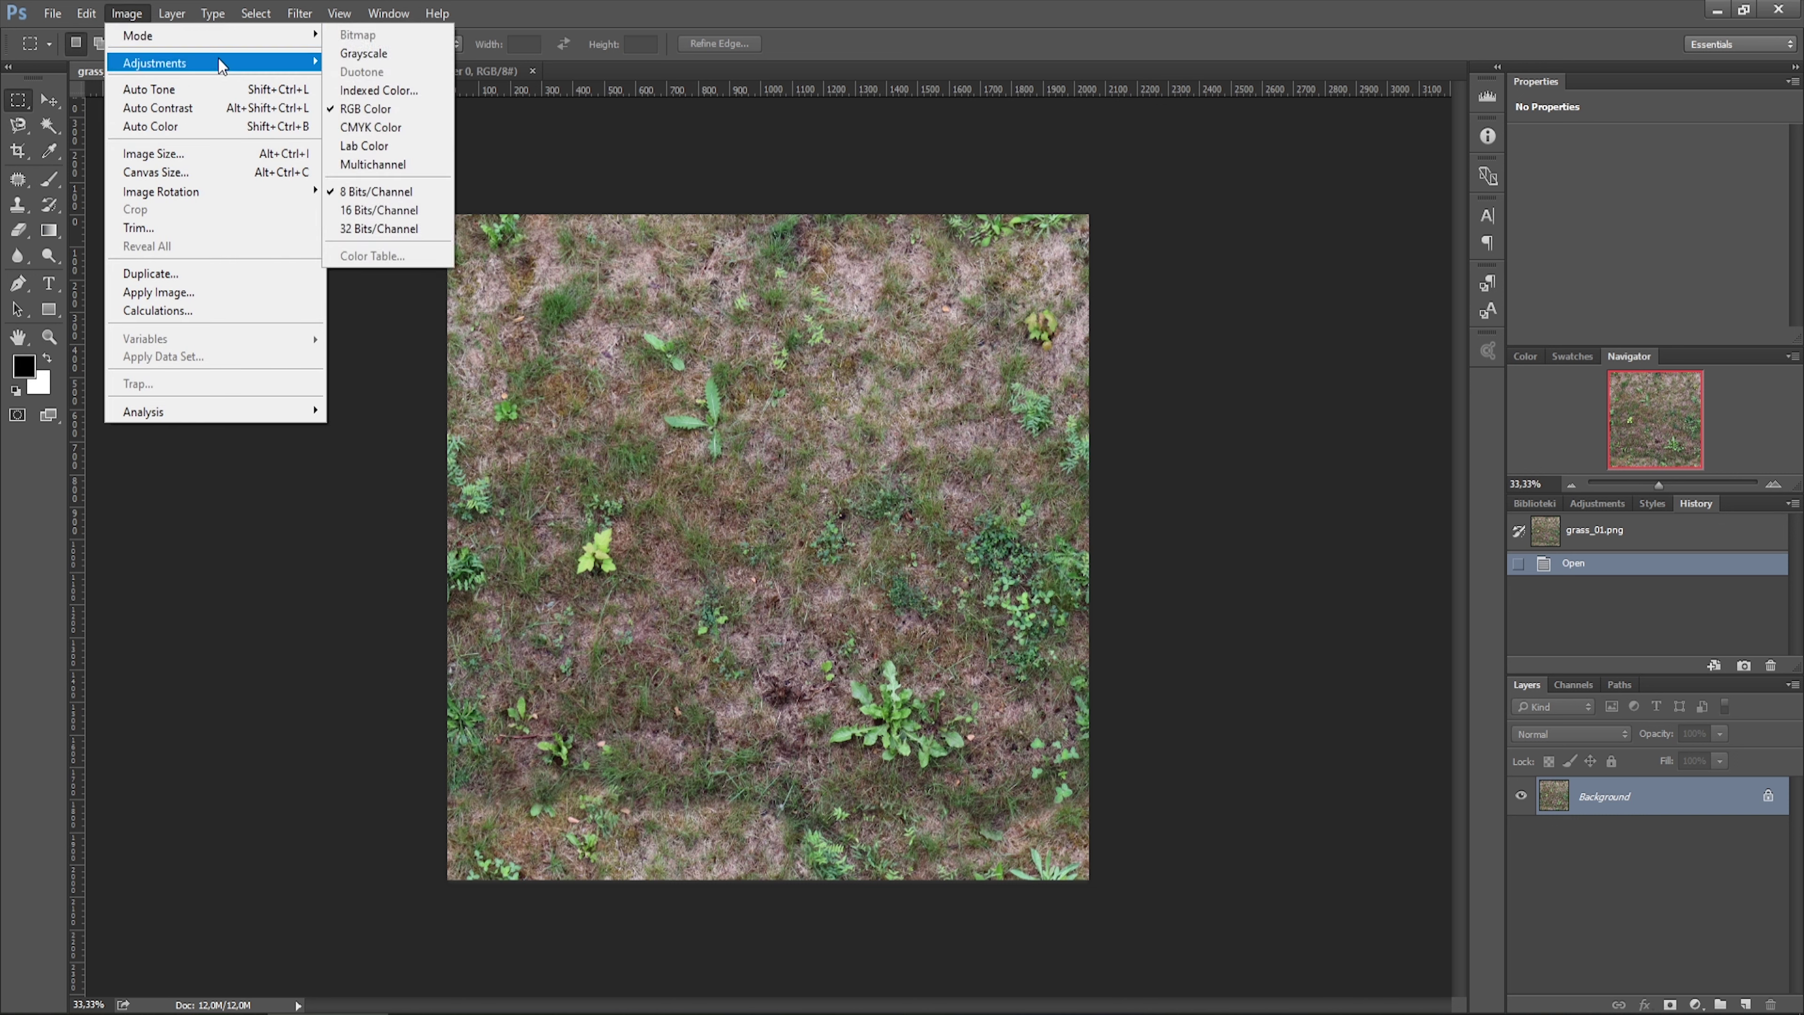
{"action": "mouse_move", "coordinate": [225, 63]}
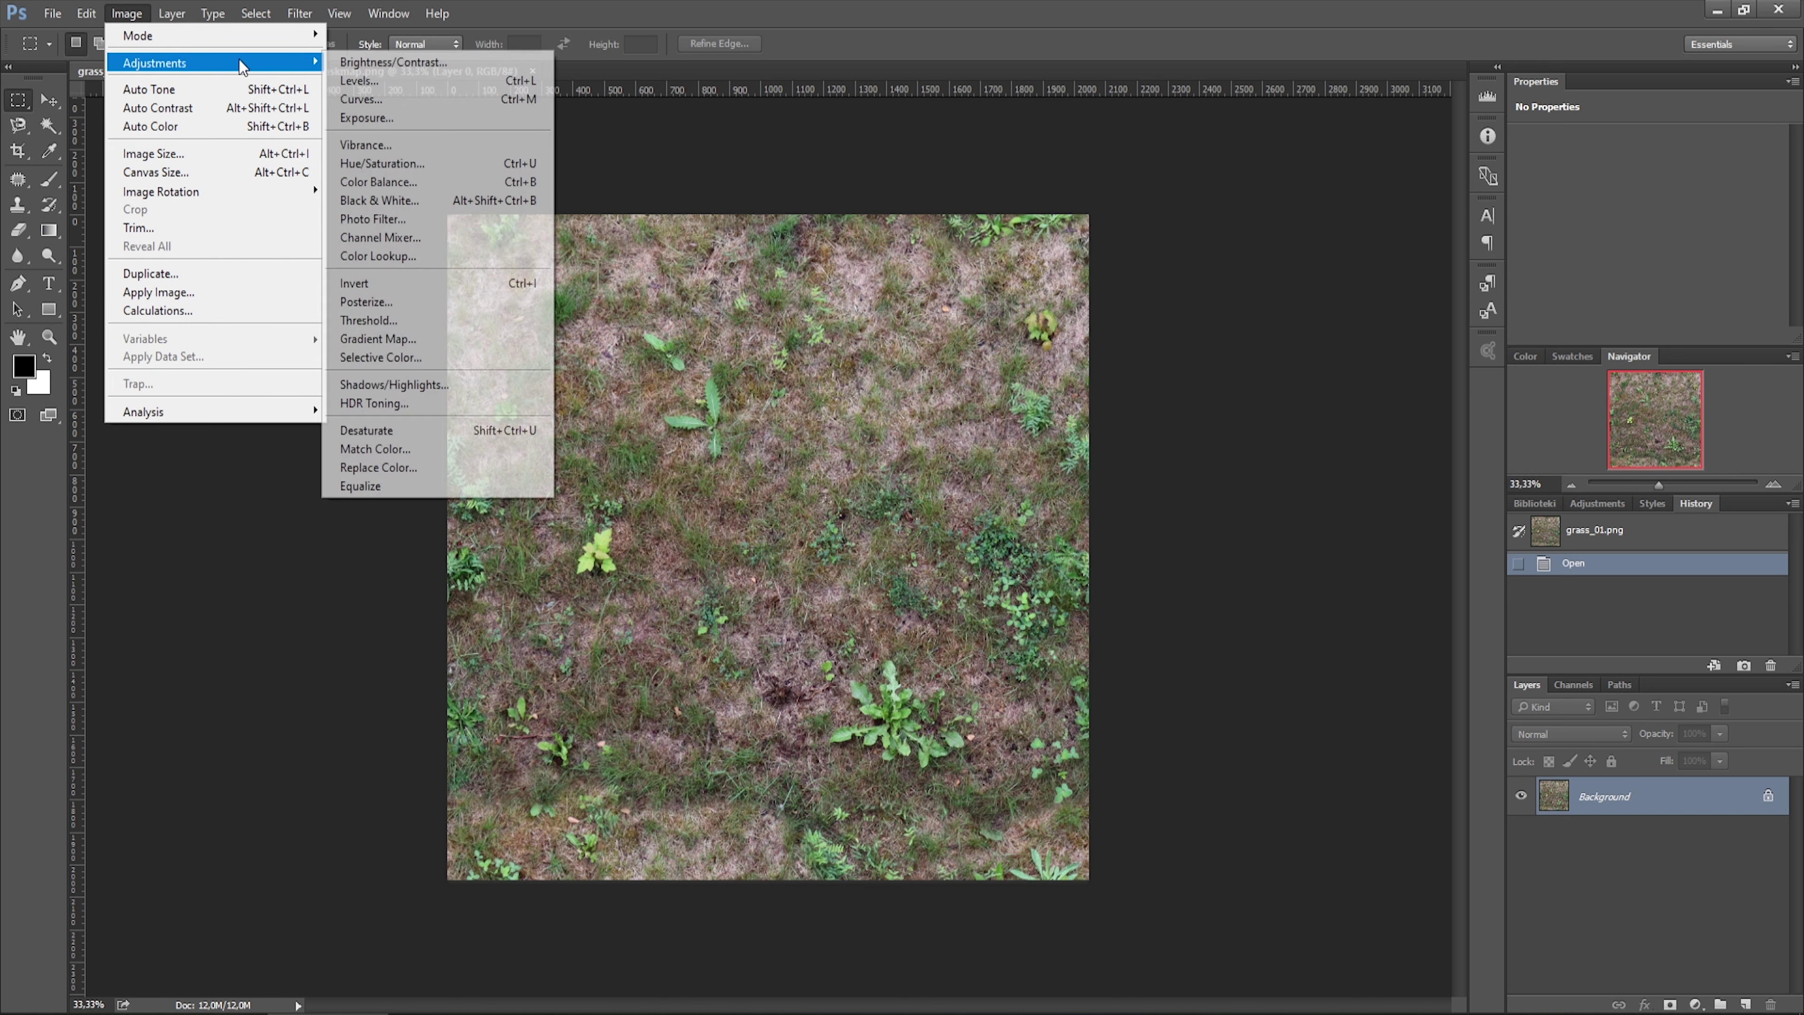
{"action": "left_click", "coordinate": [479, 430]}
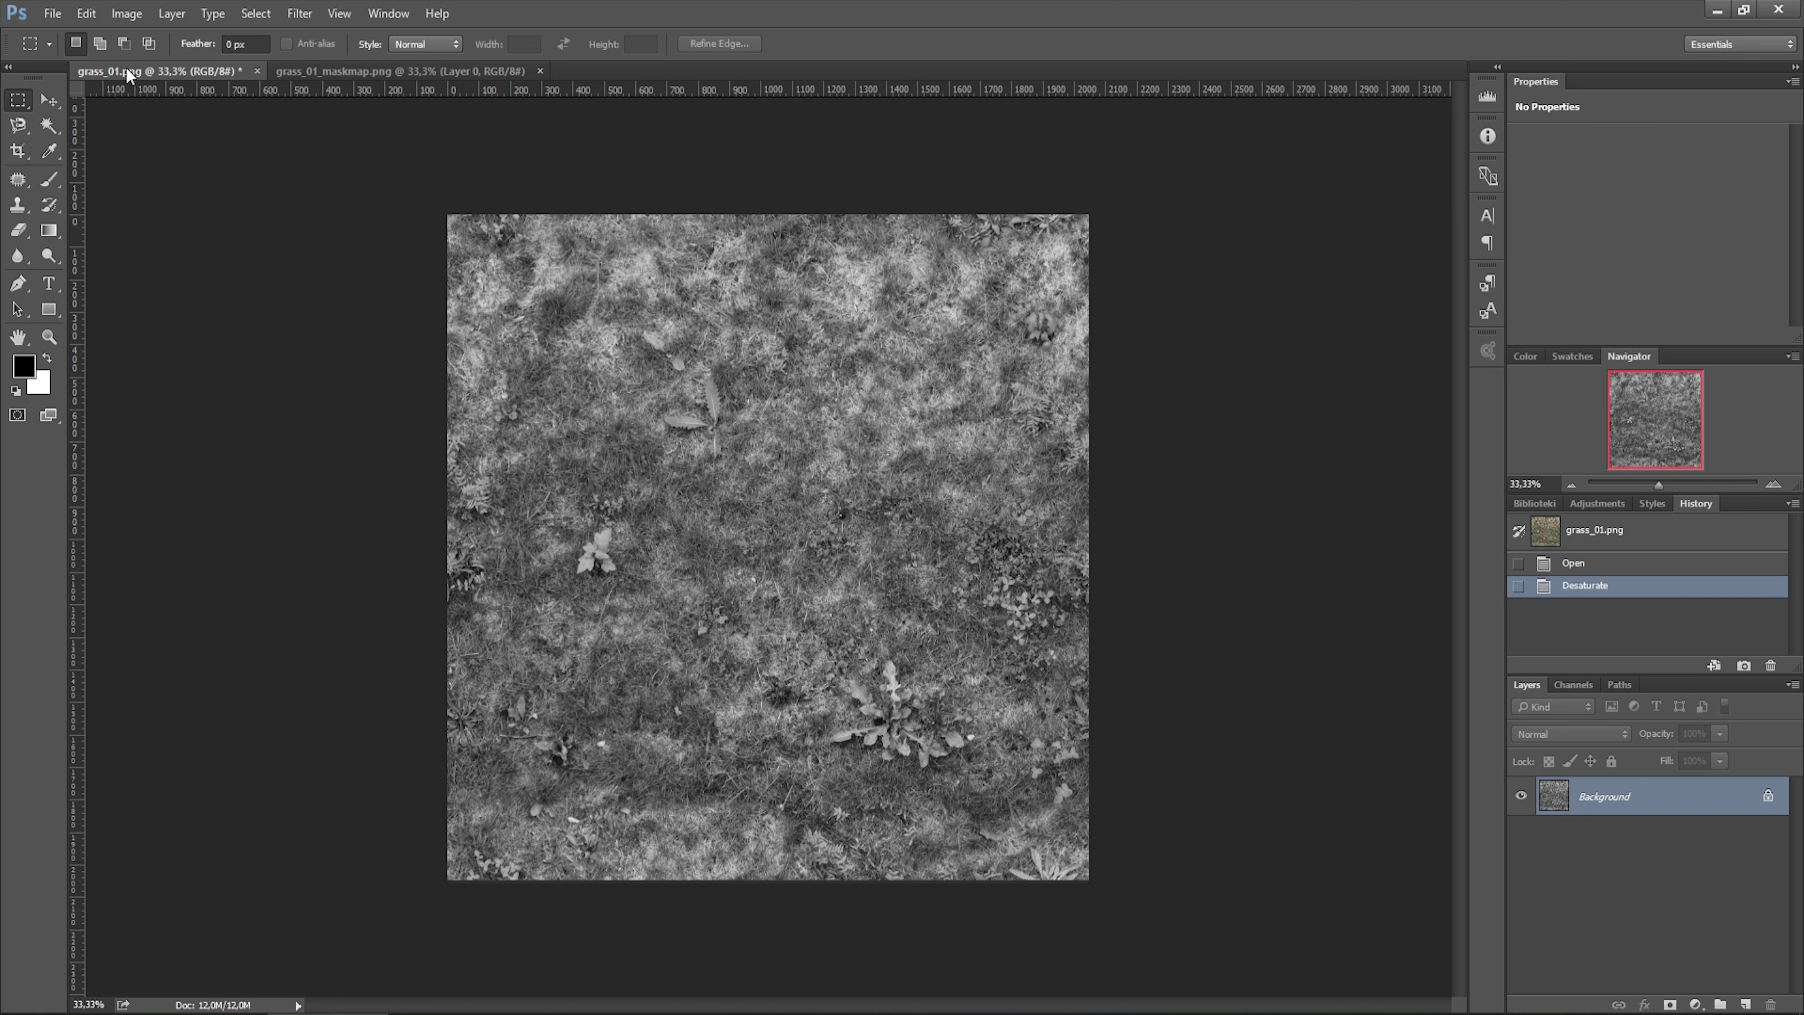
Step: Apply Levels to the grass texture: black point 29, midtones 0.73, white point 177
{"action": "left_click", "coordinate": [96, 19]}
{"action": "mouse_move", "coordinate": [126, 12]}
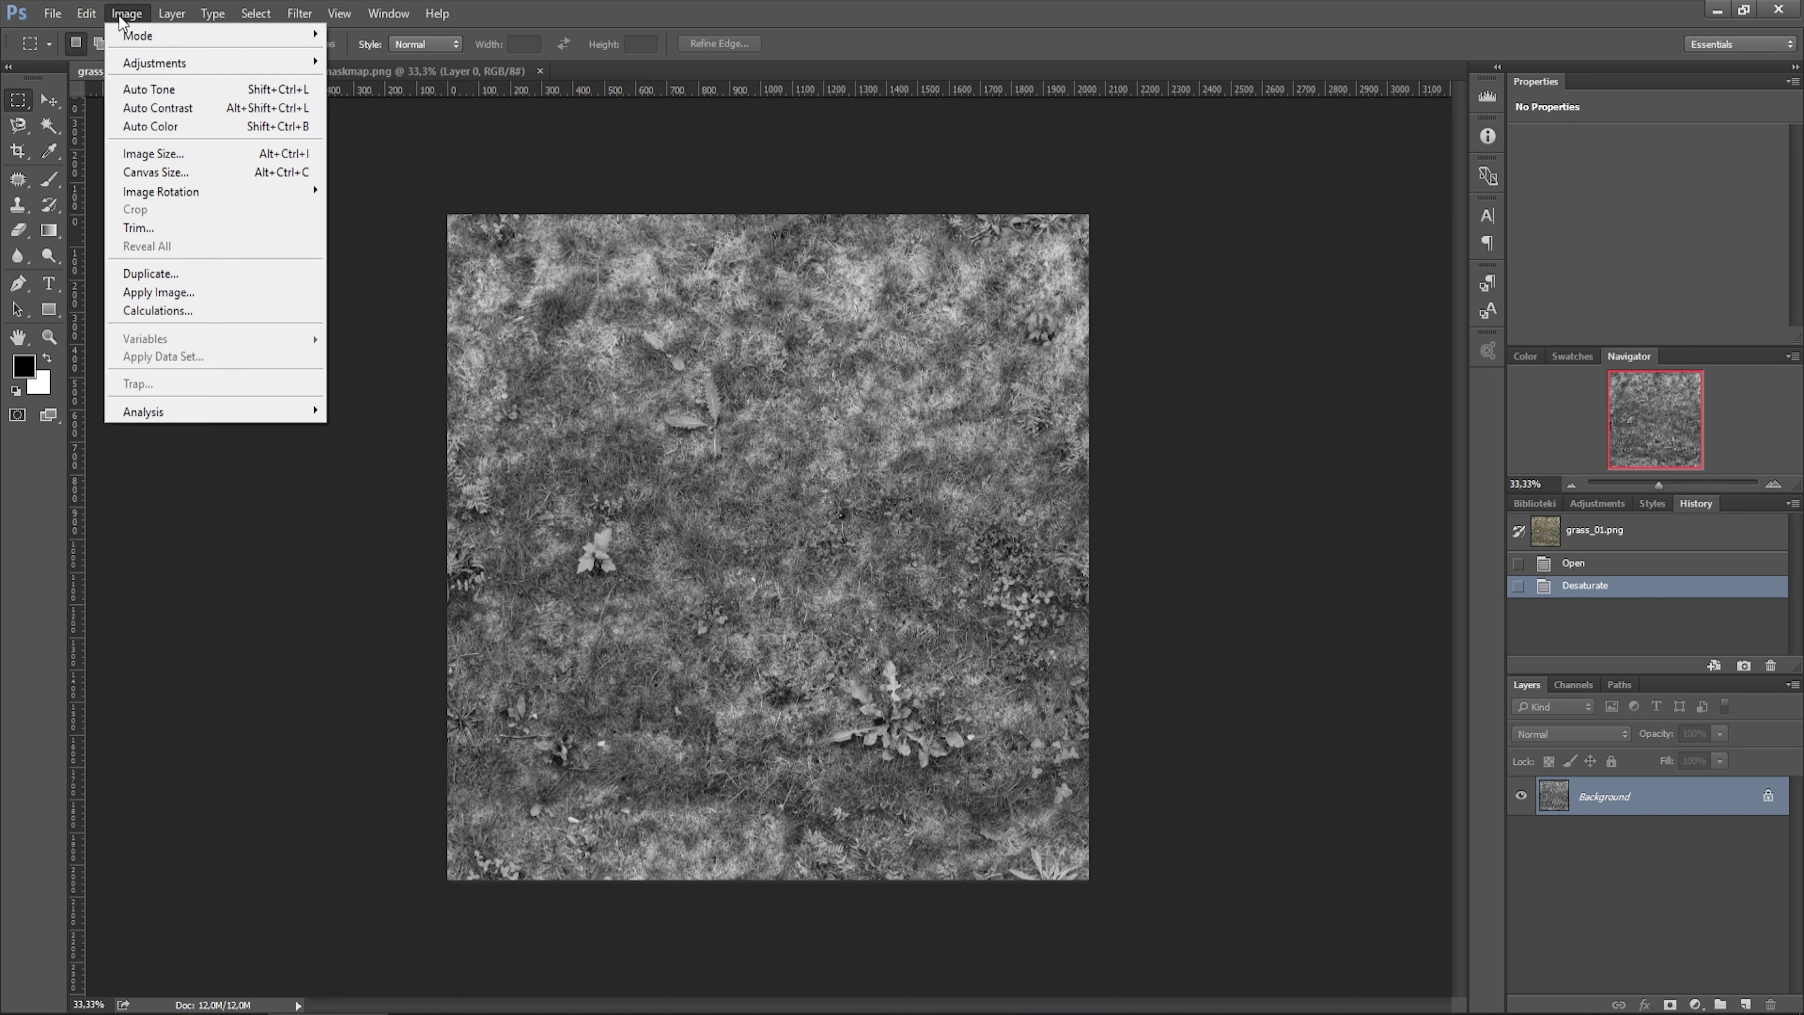
{"action": "mouse_move", "coordinate": [213, 63]}
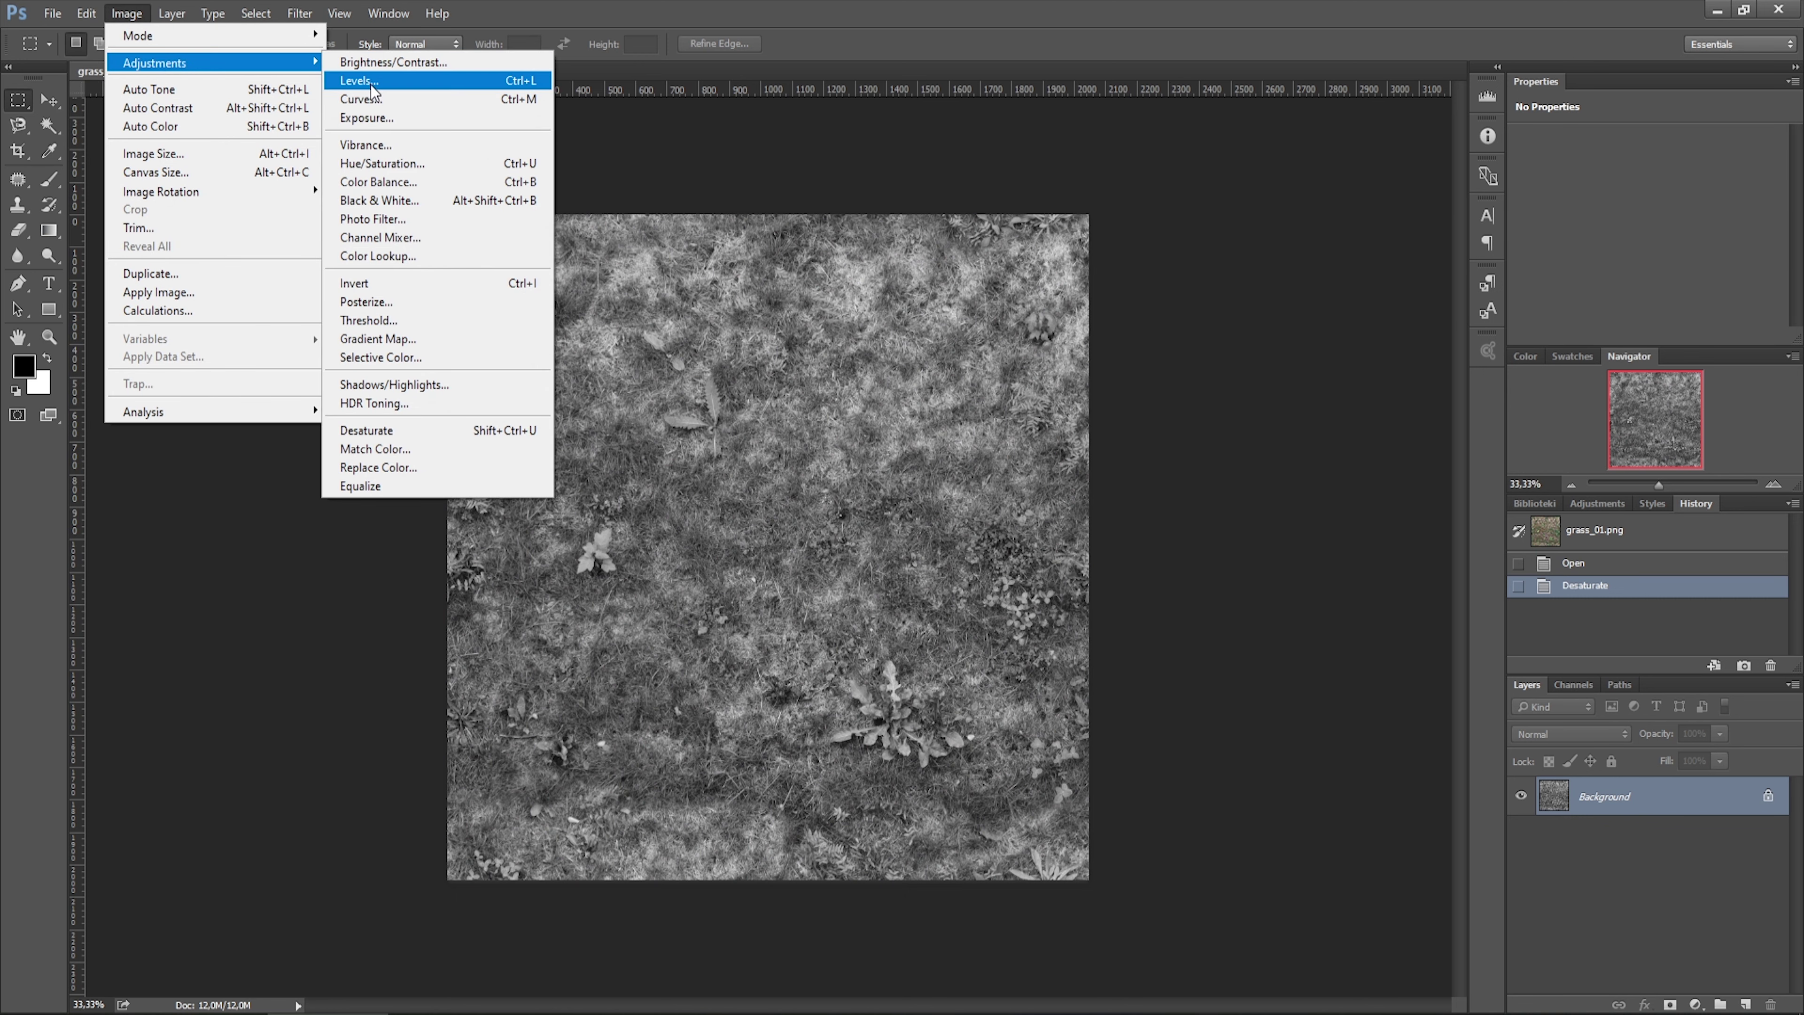
{"action": "left_click", "coordinate": [355, 81]}
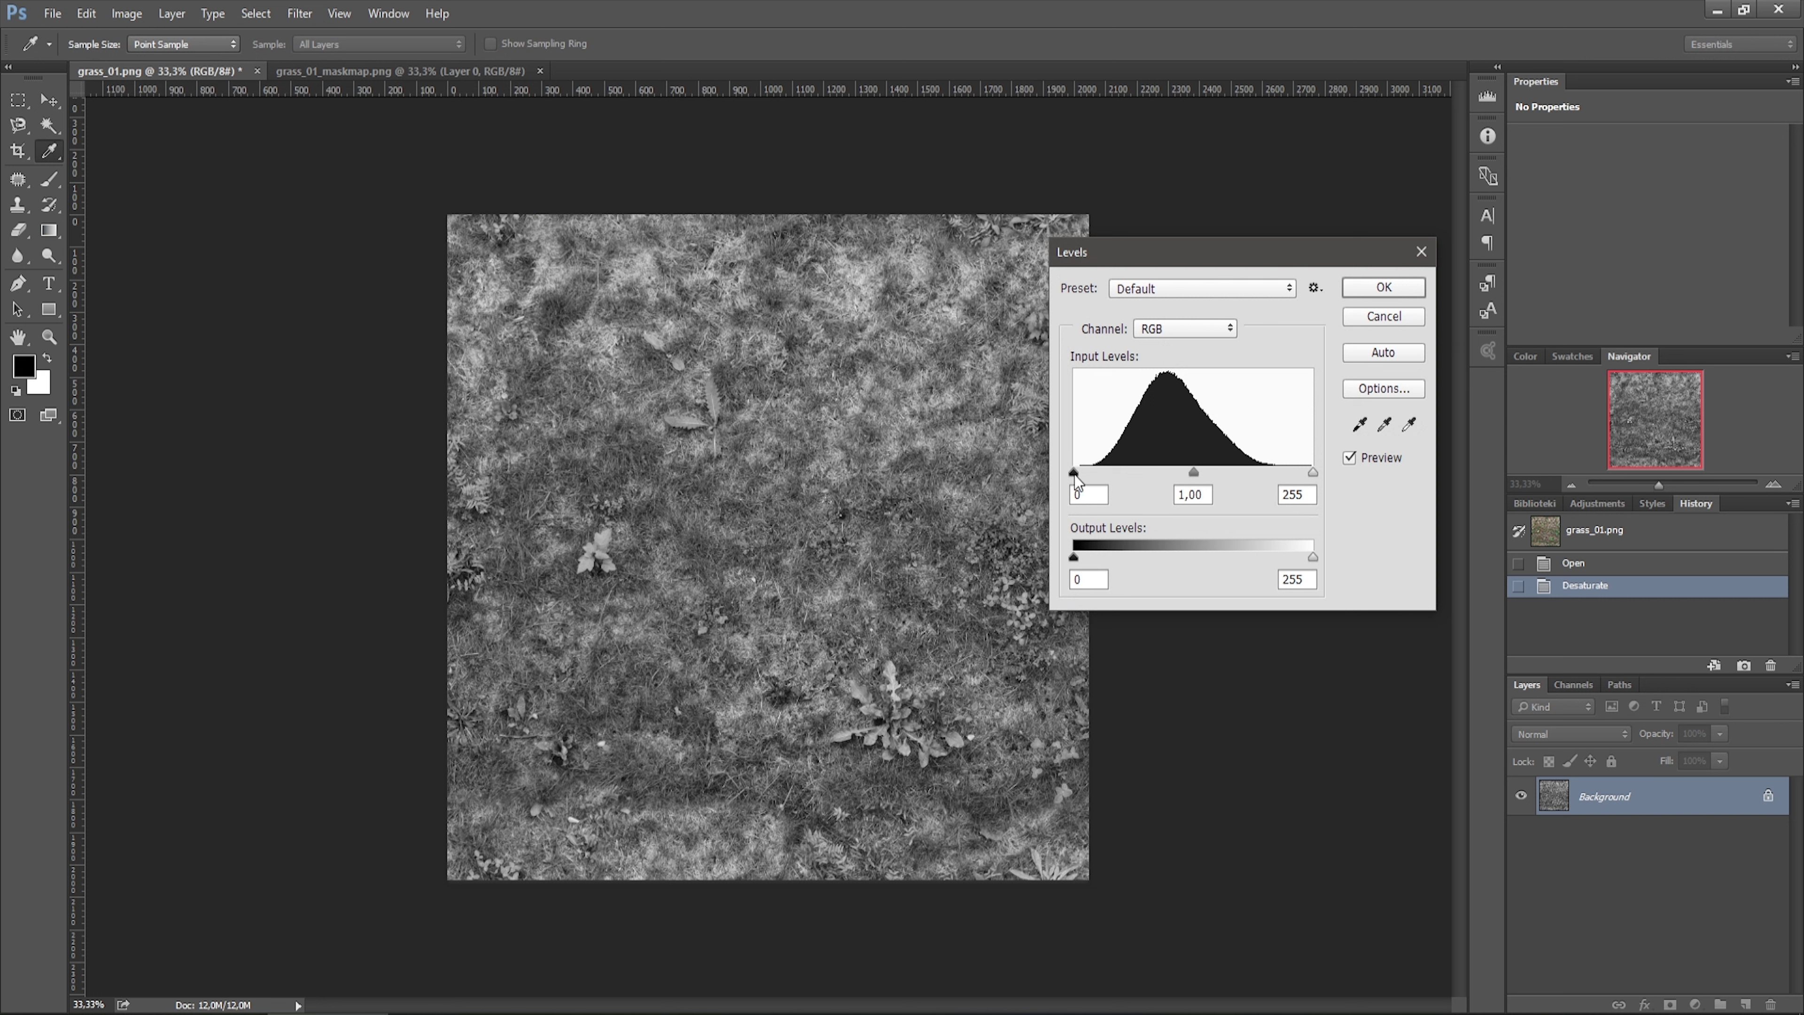
{"action": "left_click_drag", "start_coordinate": [1074, 474], "coordinate": [1101, 473]}
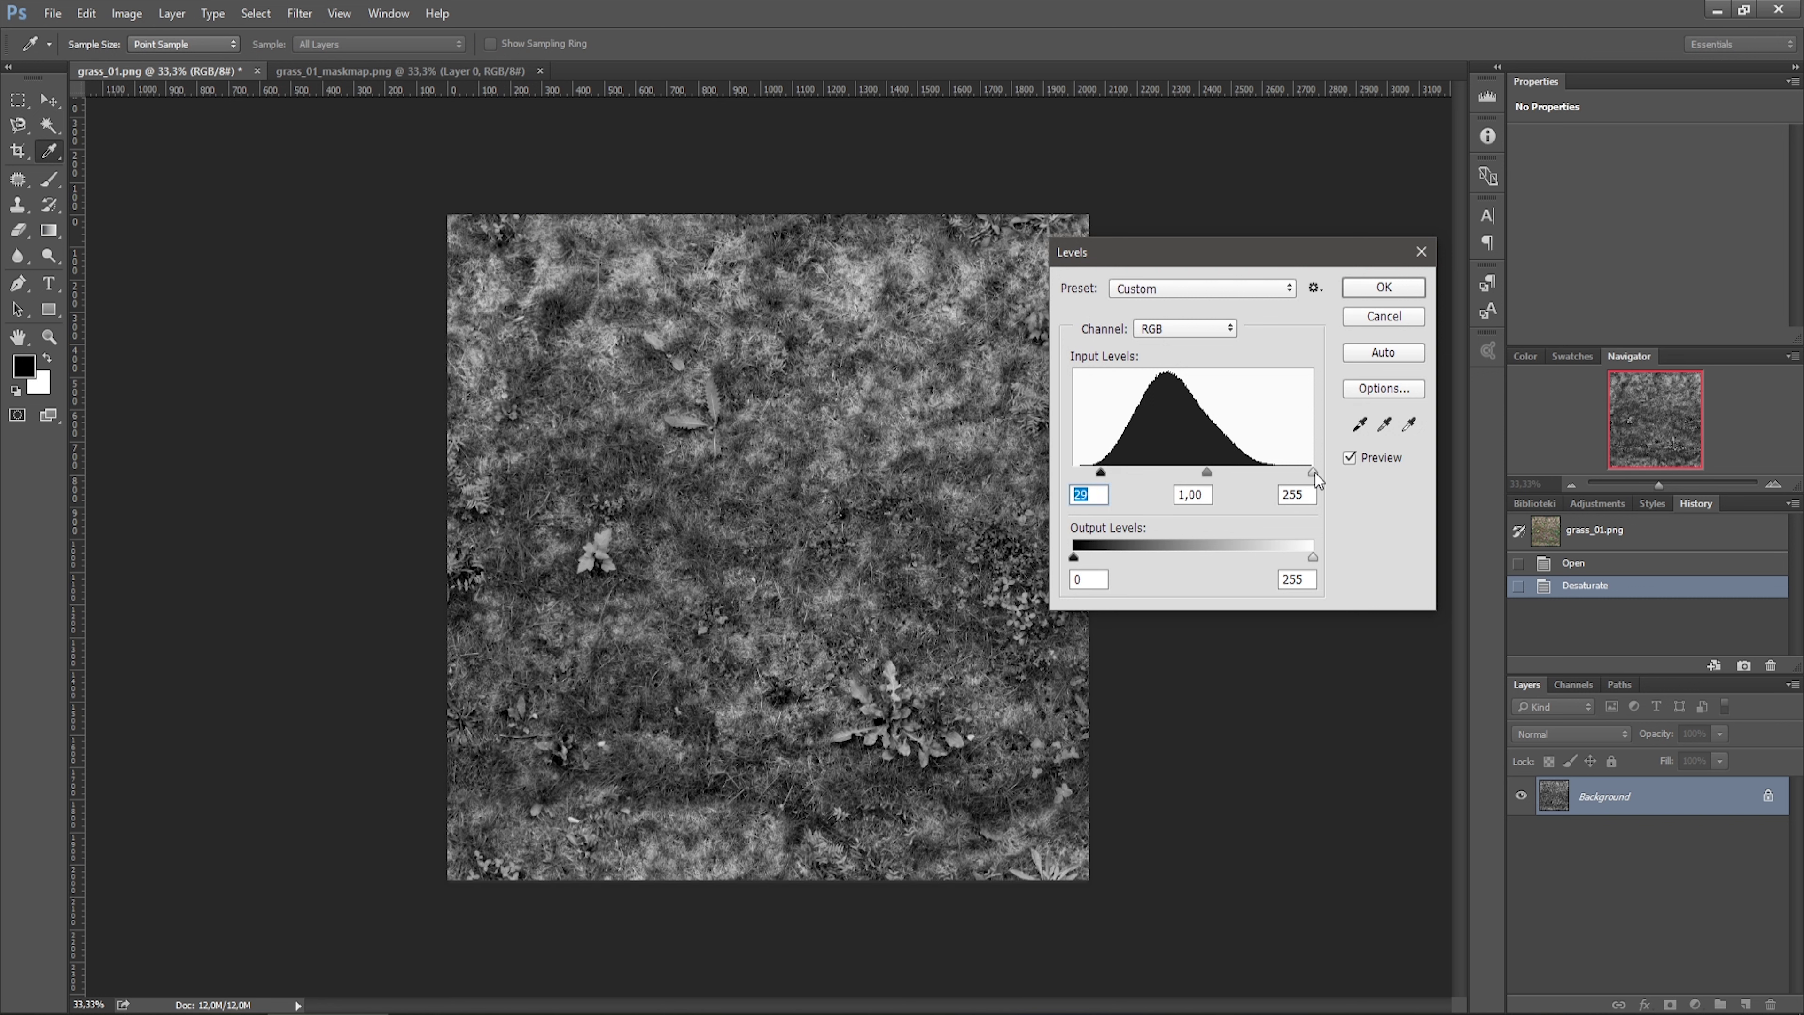
{"action": "left_click_drag", "start_coordinate": [1313, 473], "coordinate": [1186, 471]}
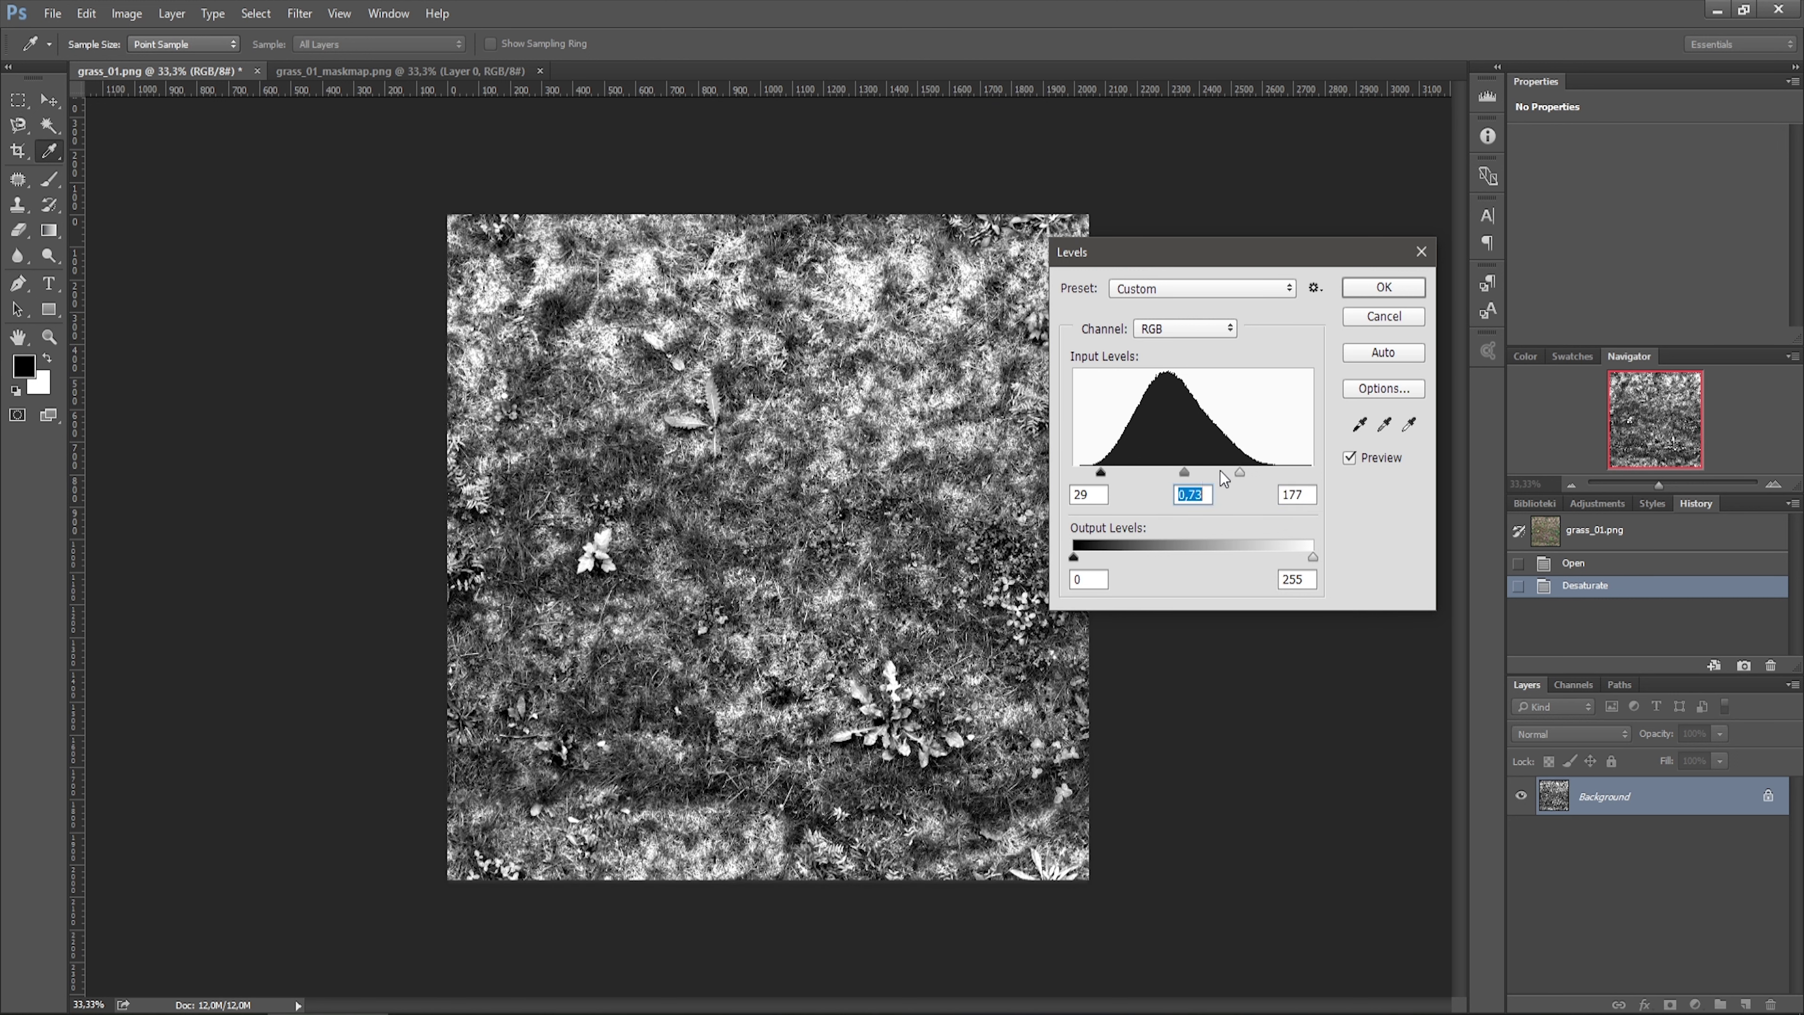
{"action": "left_click", "coordinate": [1383, 287]}
Step: Select the whole greyscale grass image and paste it into grass_01_maskmap.png's Blue channel
{"action": "left_click", "coordinate": [18, 99]}
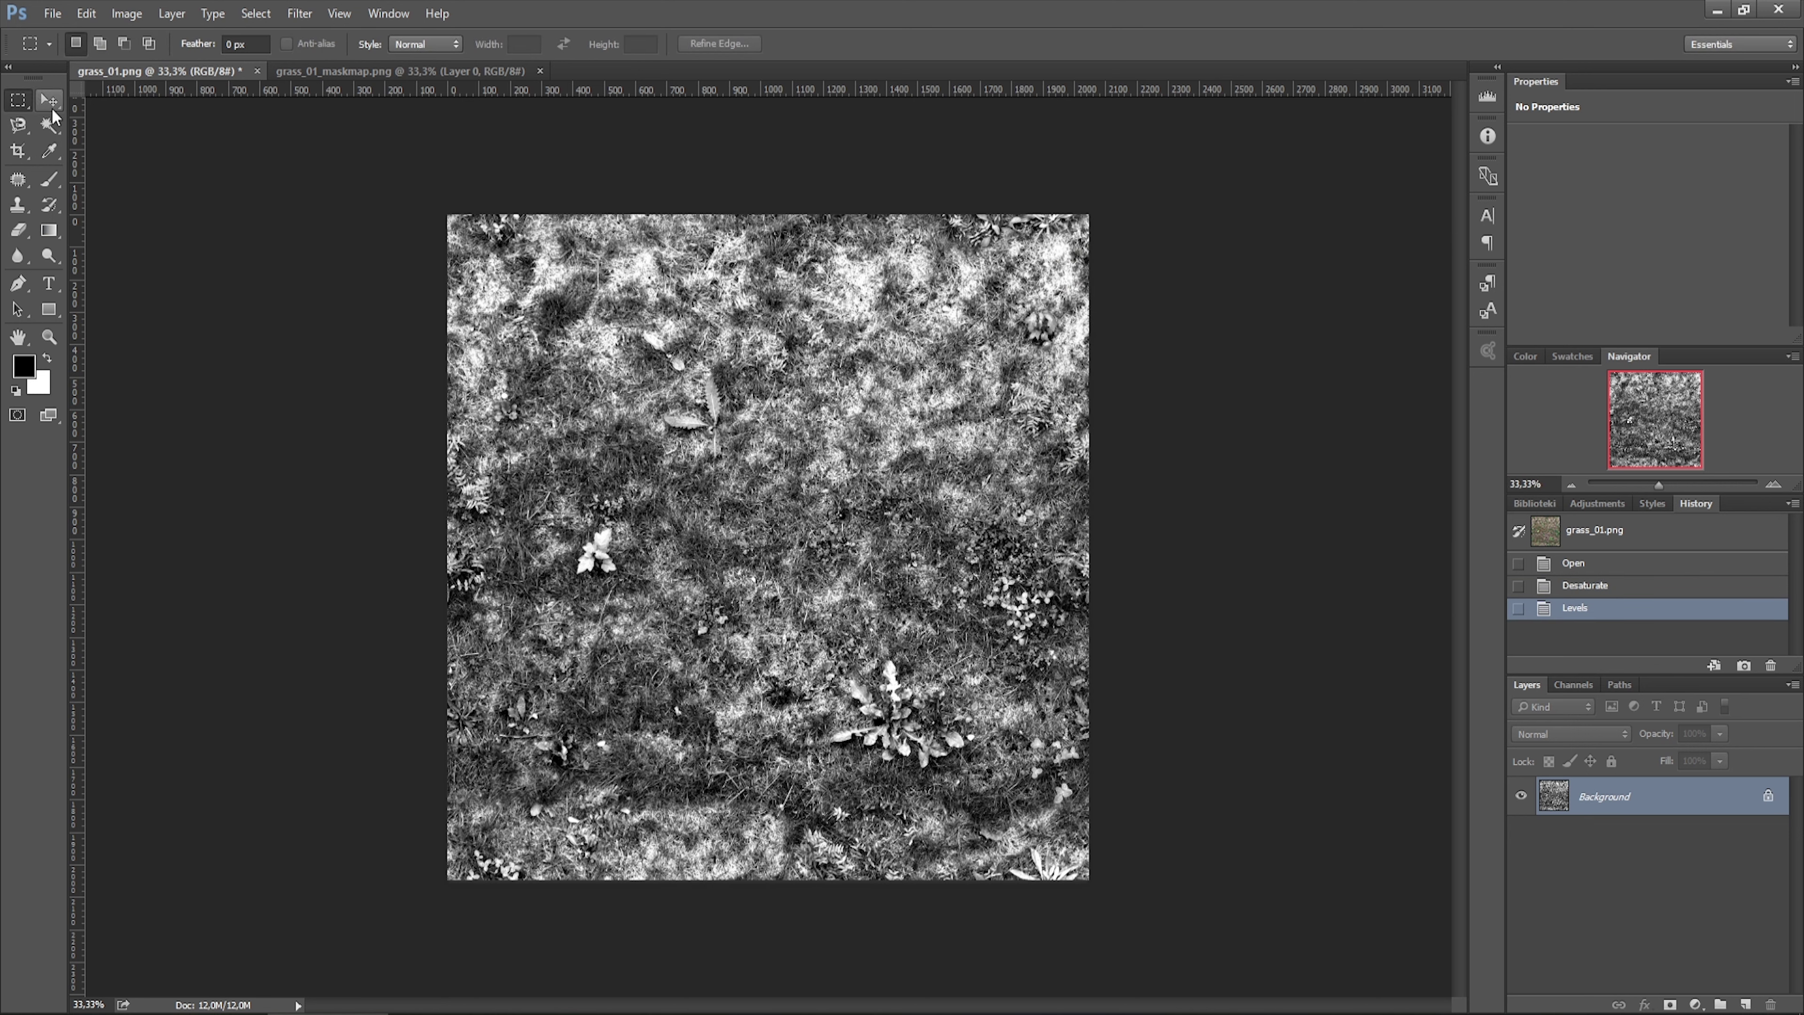
{"action": "left_click_drag", "start_coordinate": [354, 169], "coordinate": [1225, 897]}
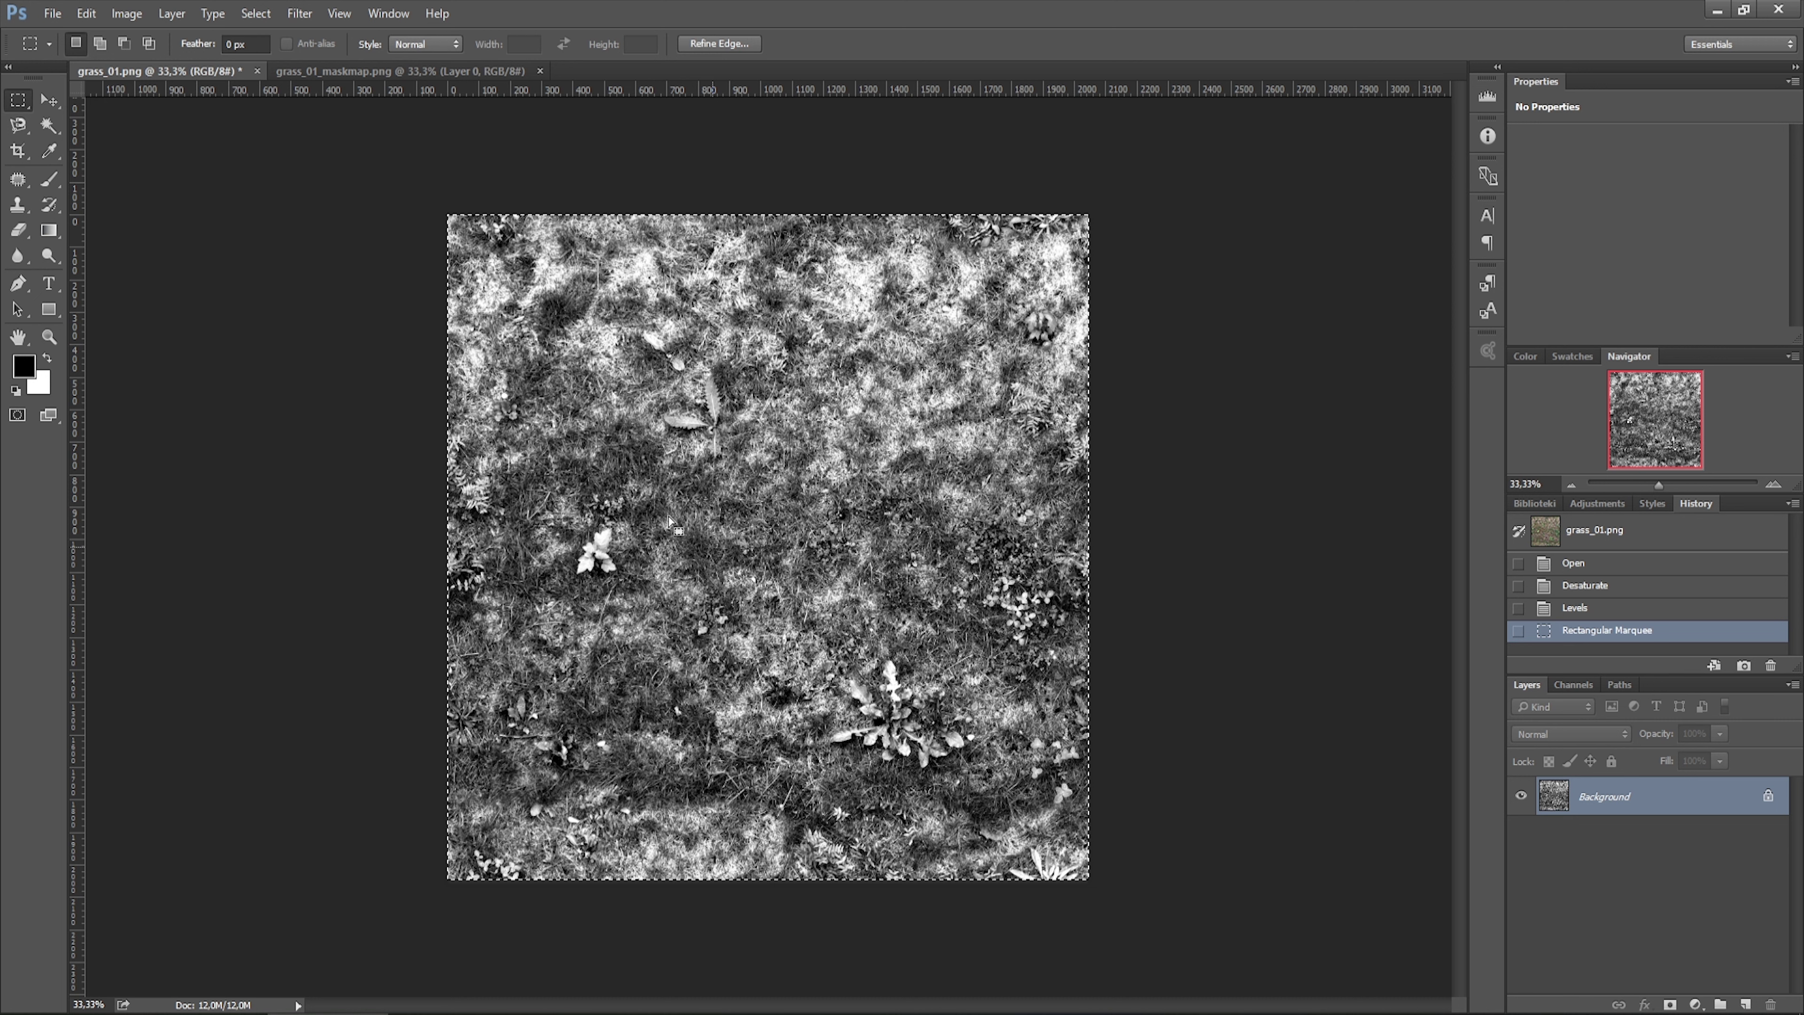
{"action": "left_click", "coordinate": [381, 71]}
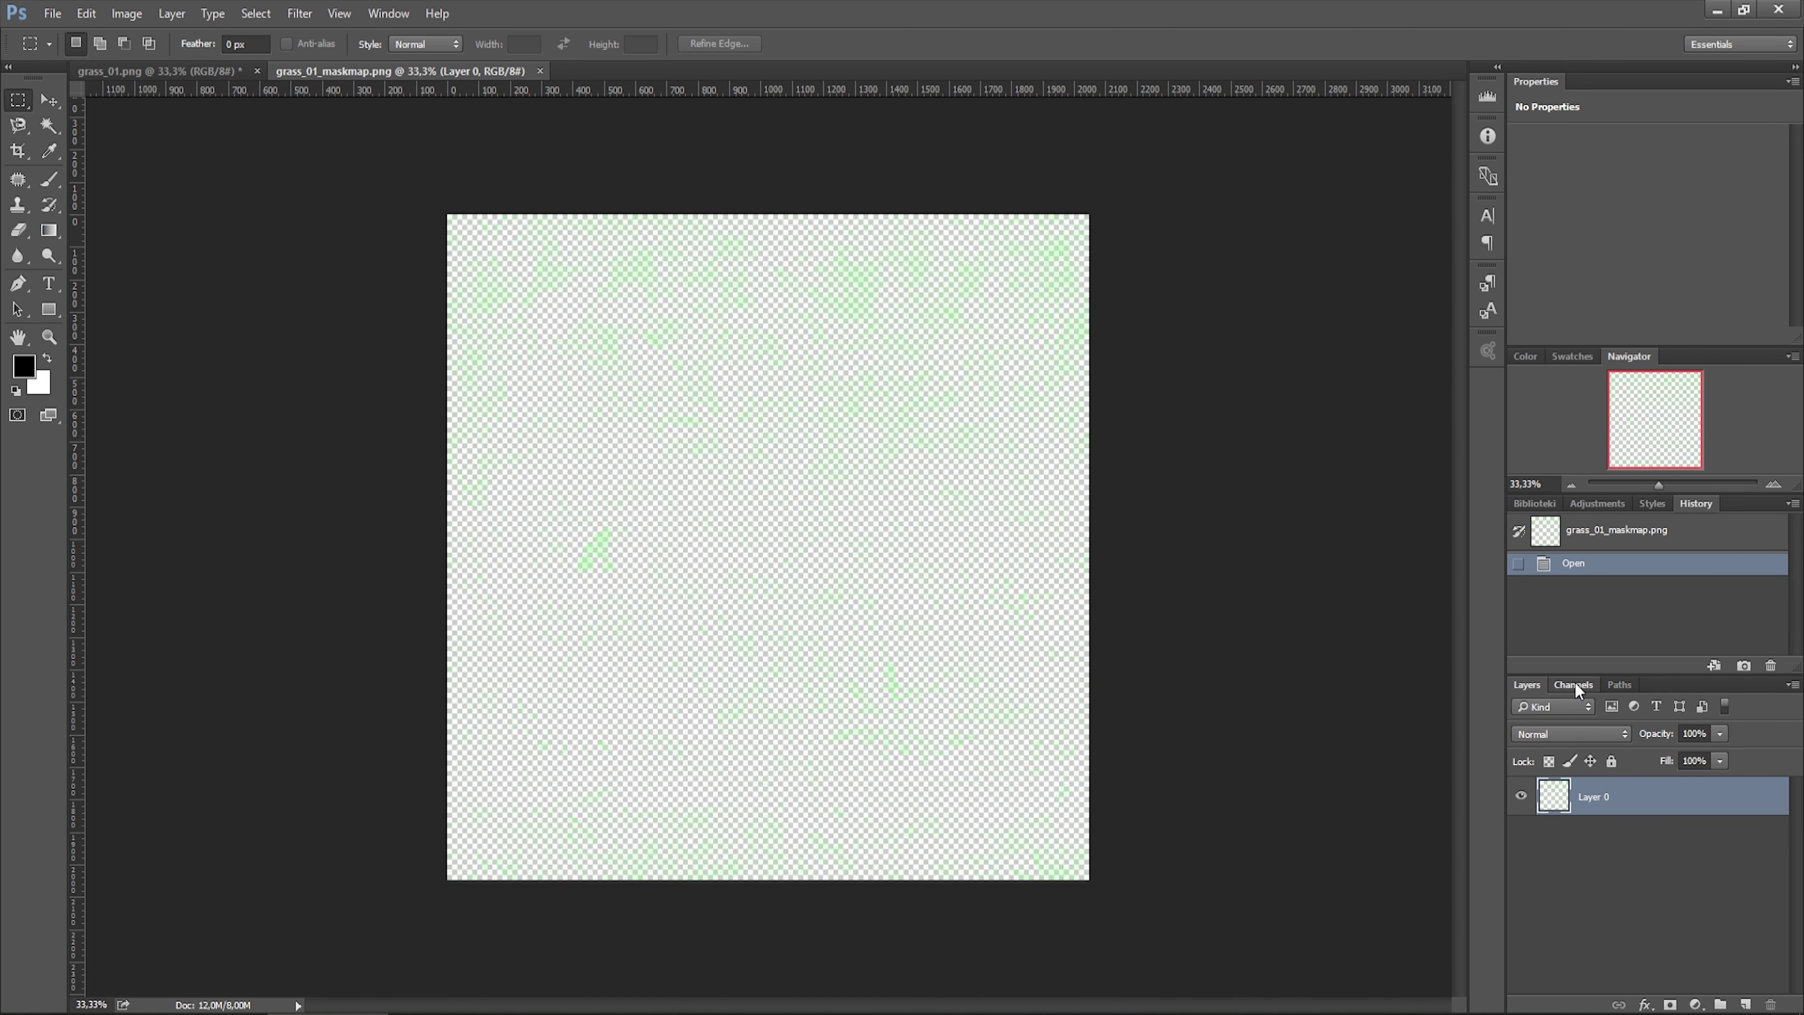
{"action": "left_click", "coordinate": [1574, 682]}
{"action": "left_click", "coordinate": [1607, 826]}
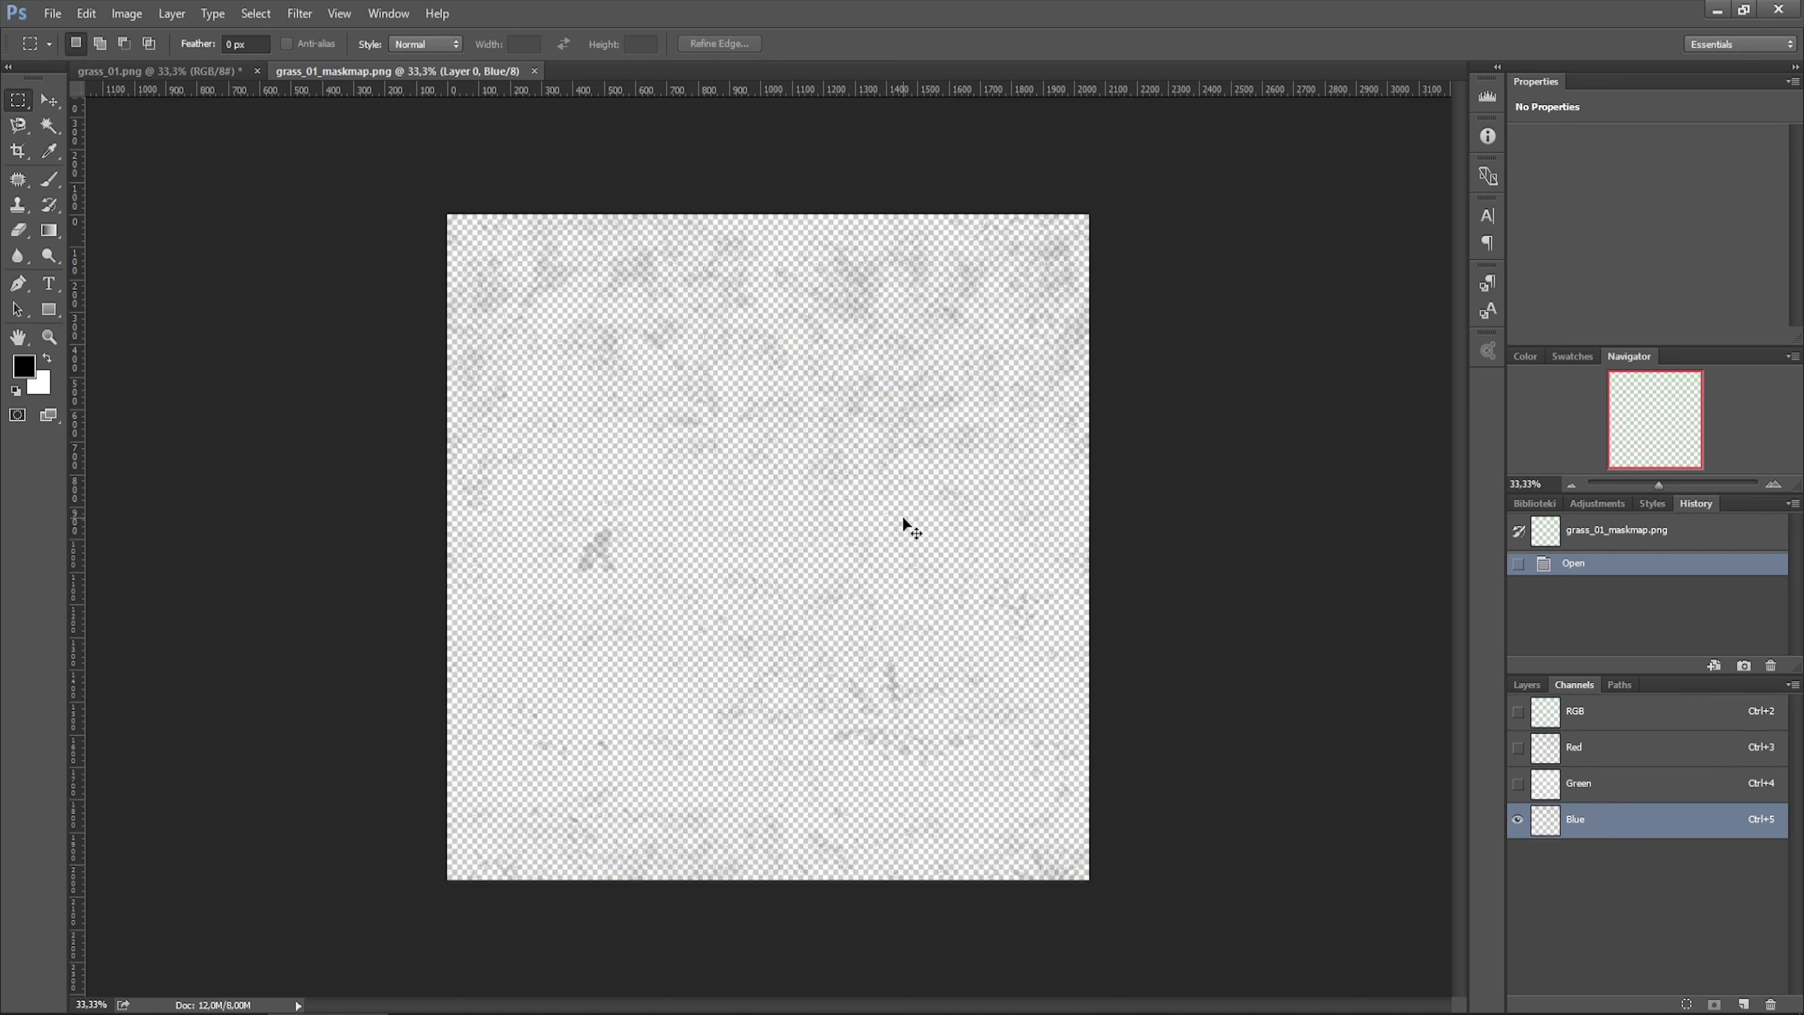
{"action": "key", "text": "ctrl+v"}
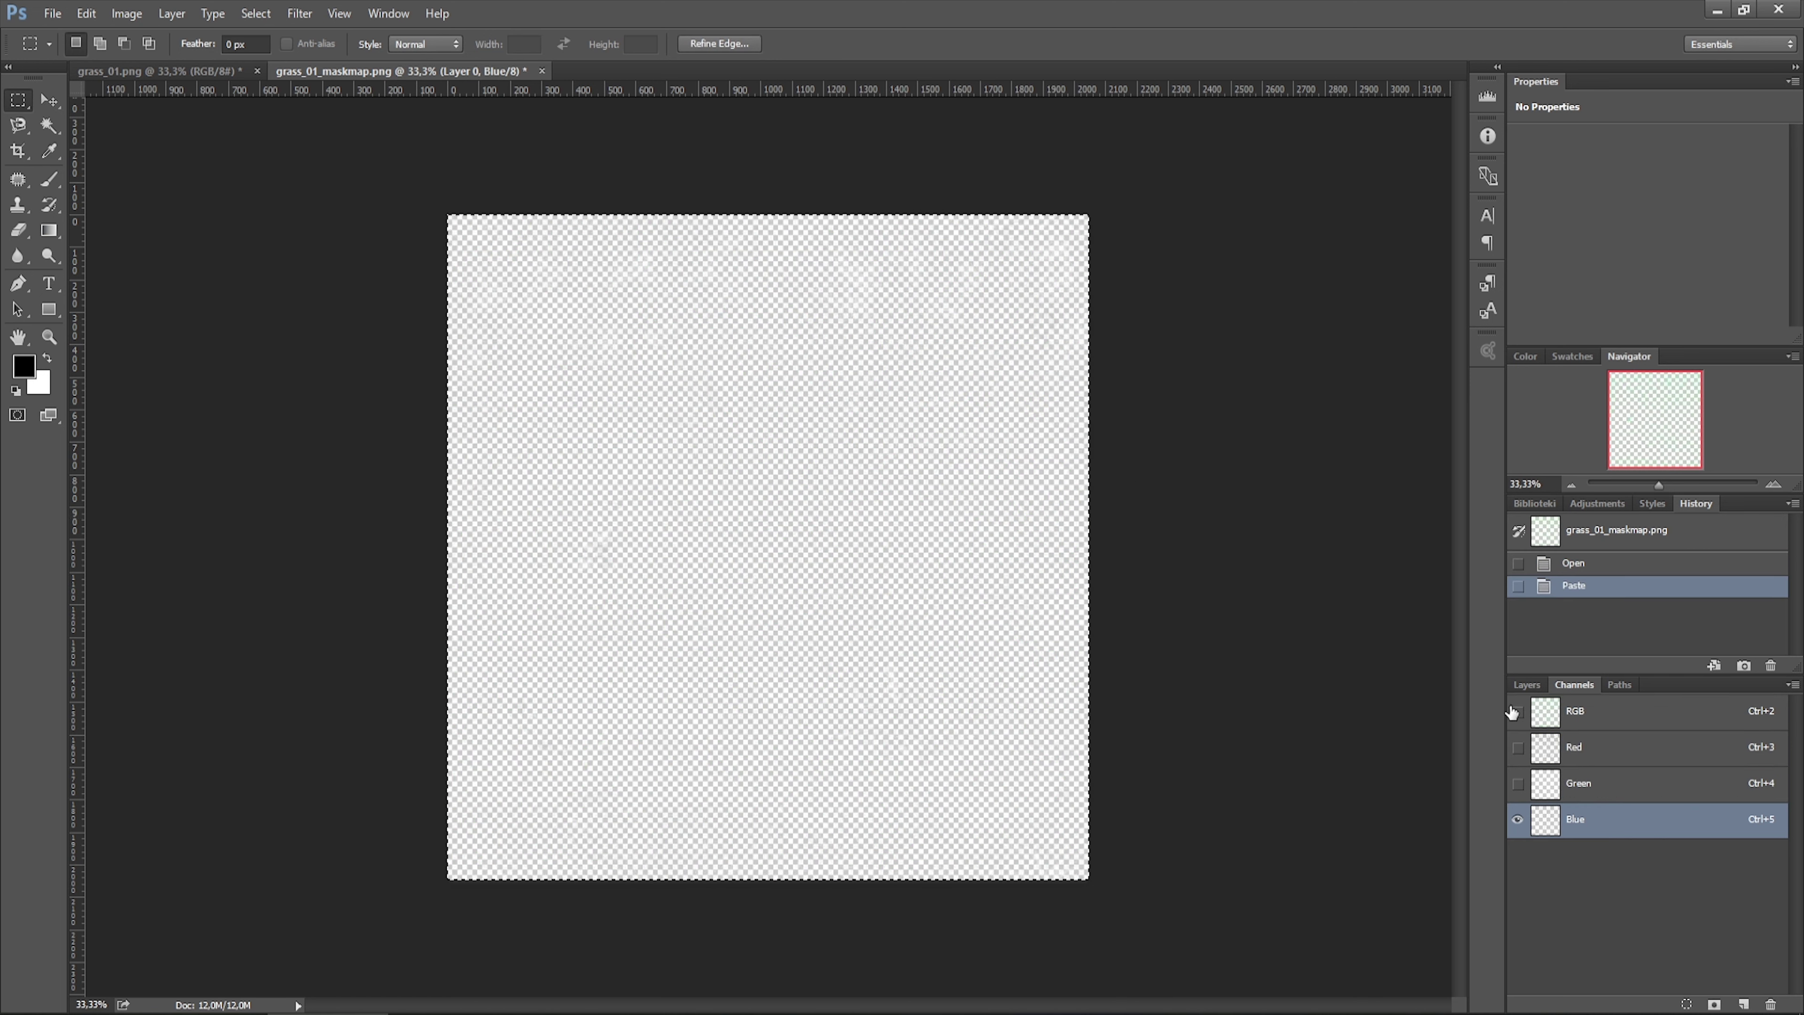
{"action": "left_click", "coordinate": [1565, 719]}
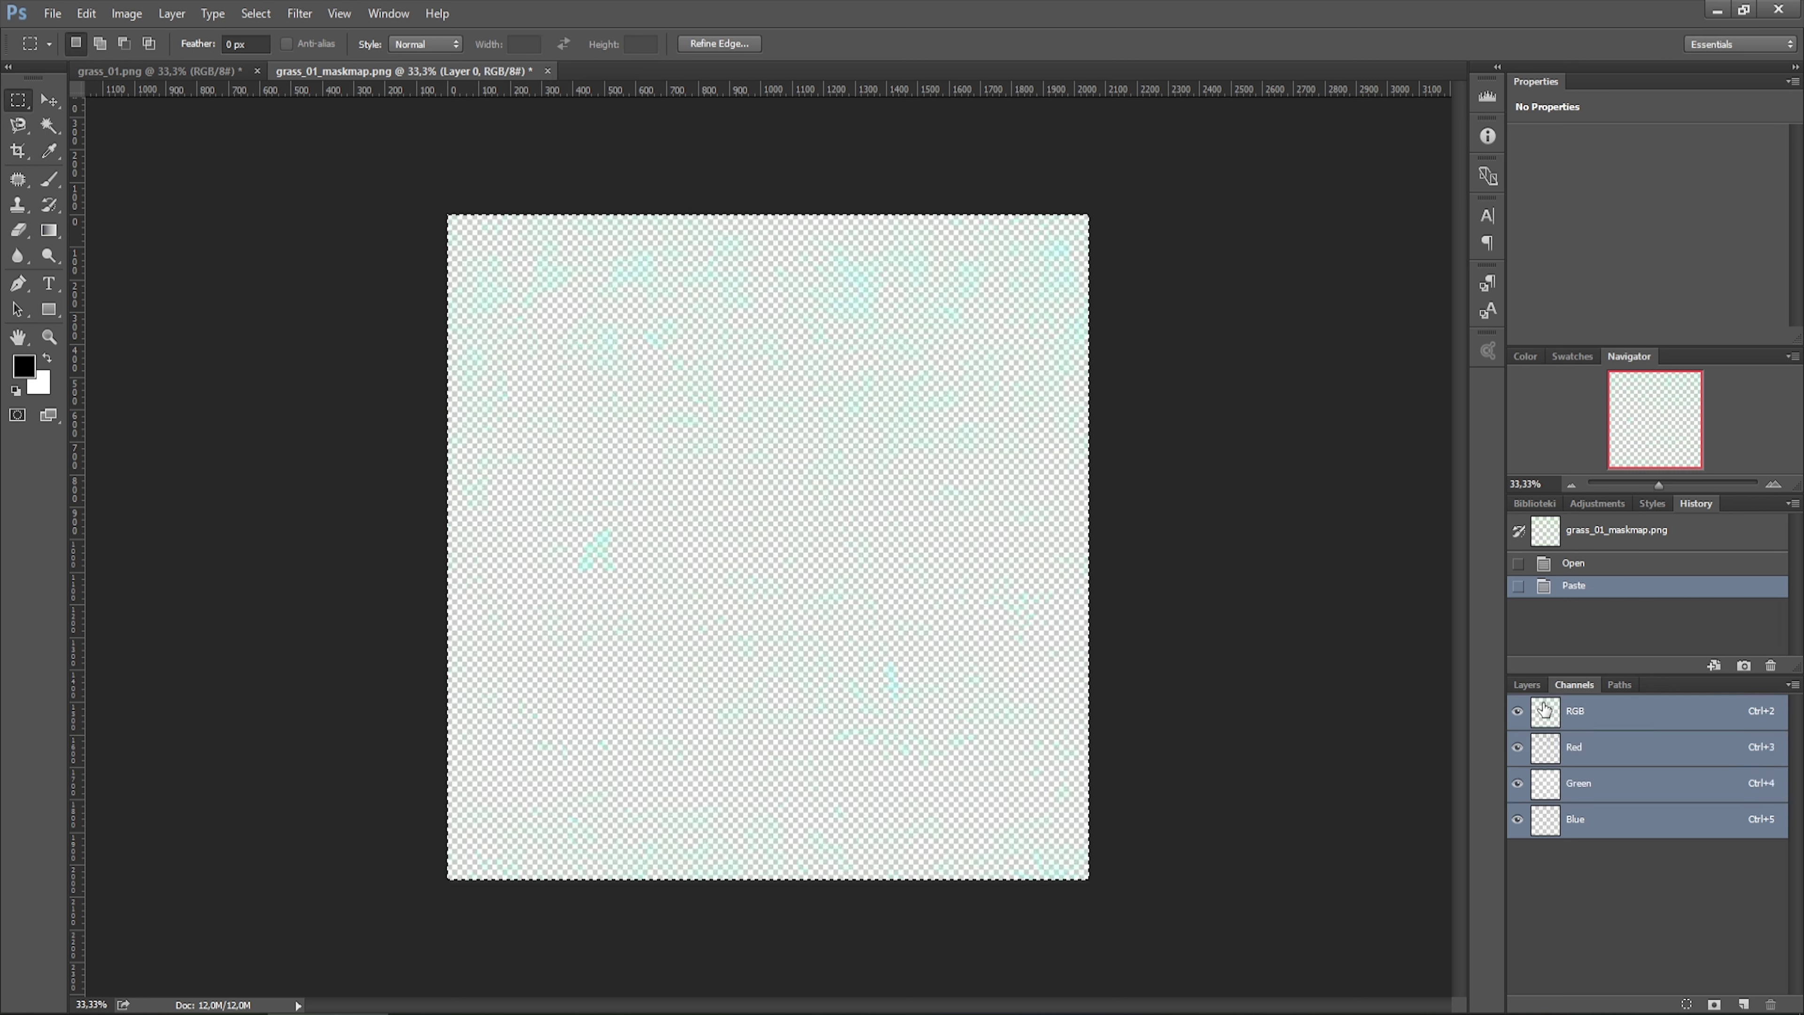
{"action": "left_click", "coordinate": [1527, 684]}
Step: Save grass_01_maskmap.png and return to Unity
{"action": "left_click", "coordinate": [54, 14]}
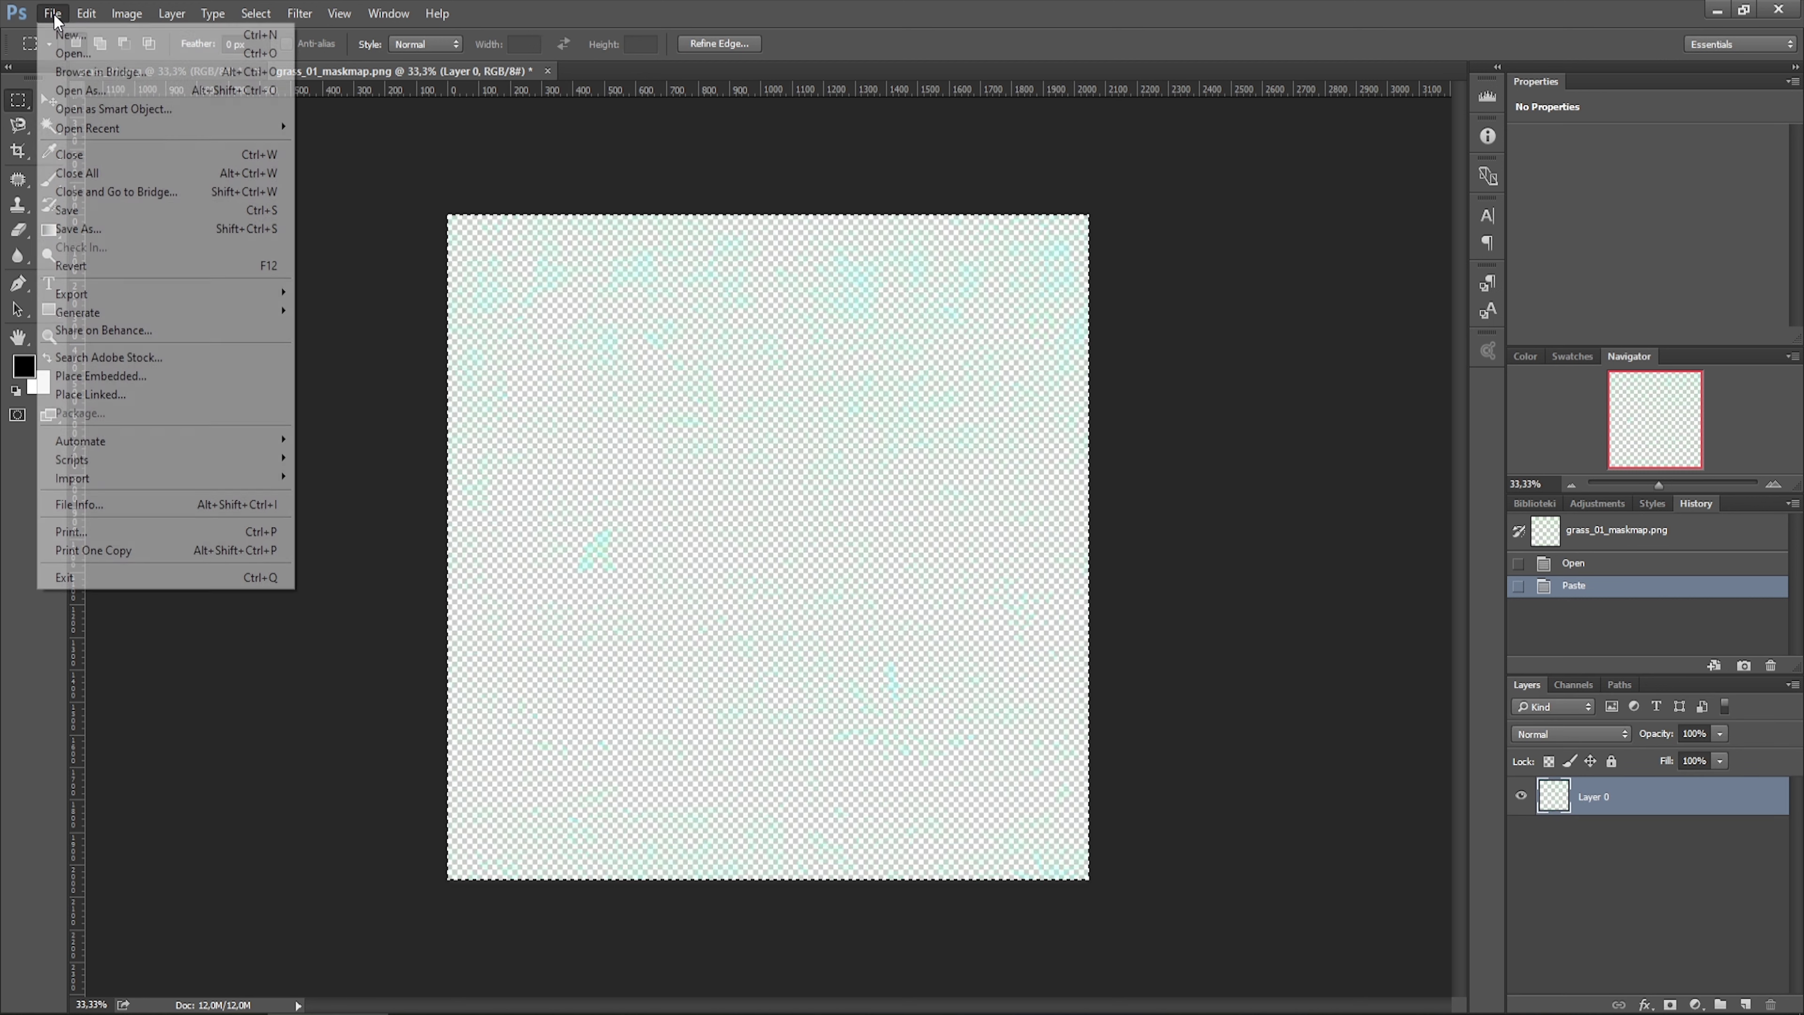
{"action": "left_click", "coordinate": [122, 209]}
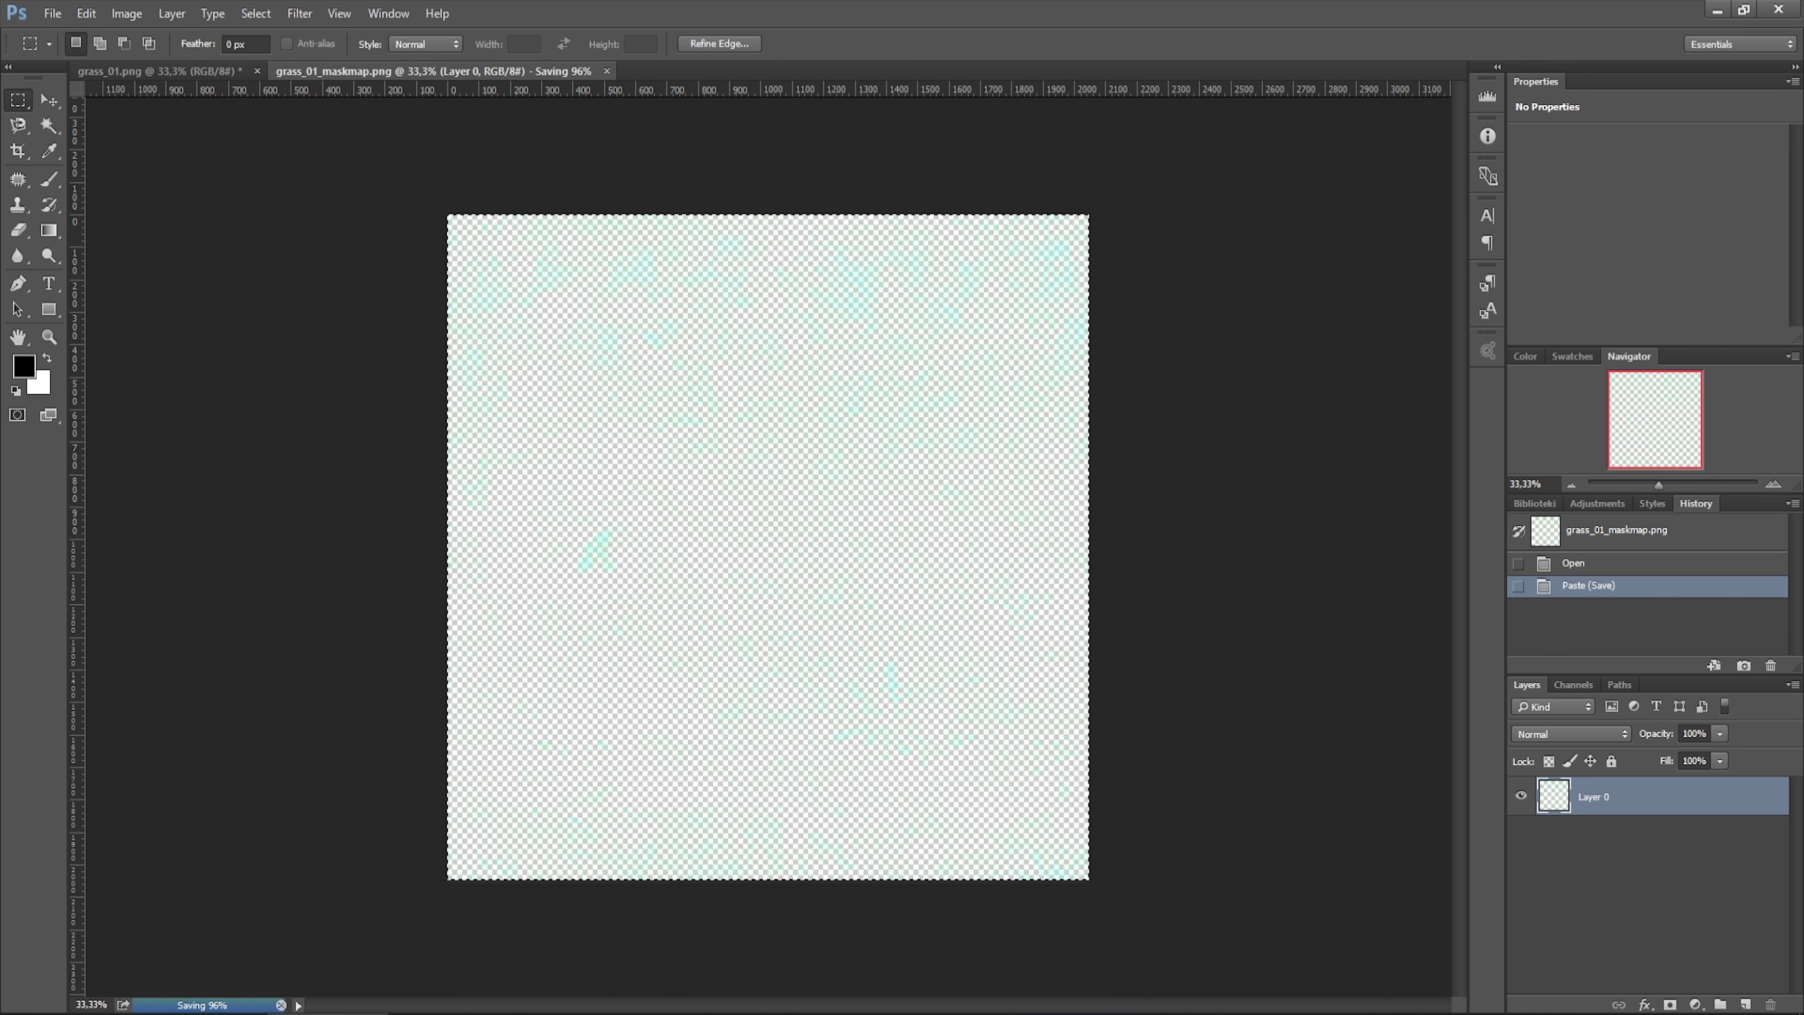
{"action": "key", "text": "alt+Tab"}
Step: Select grass_01_maskmap and preview its blue channel
{"action": "left_click", "coordinate": [594, 736]}
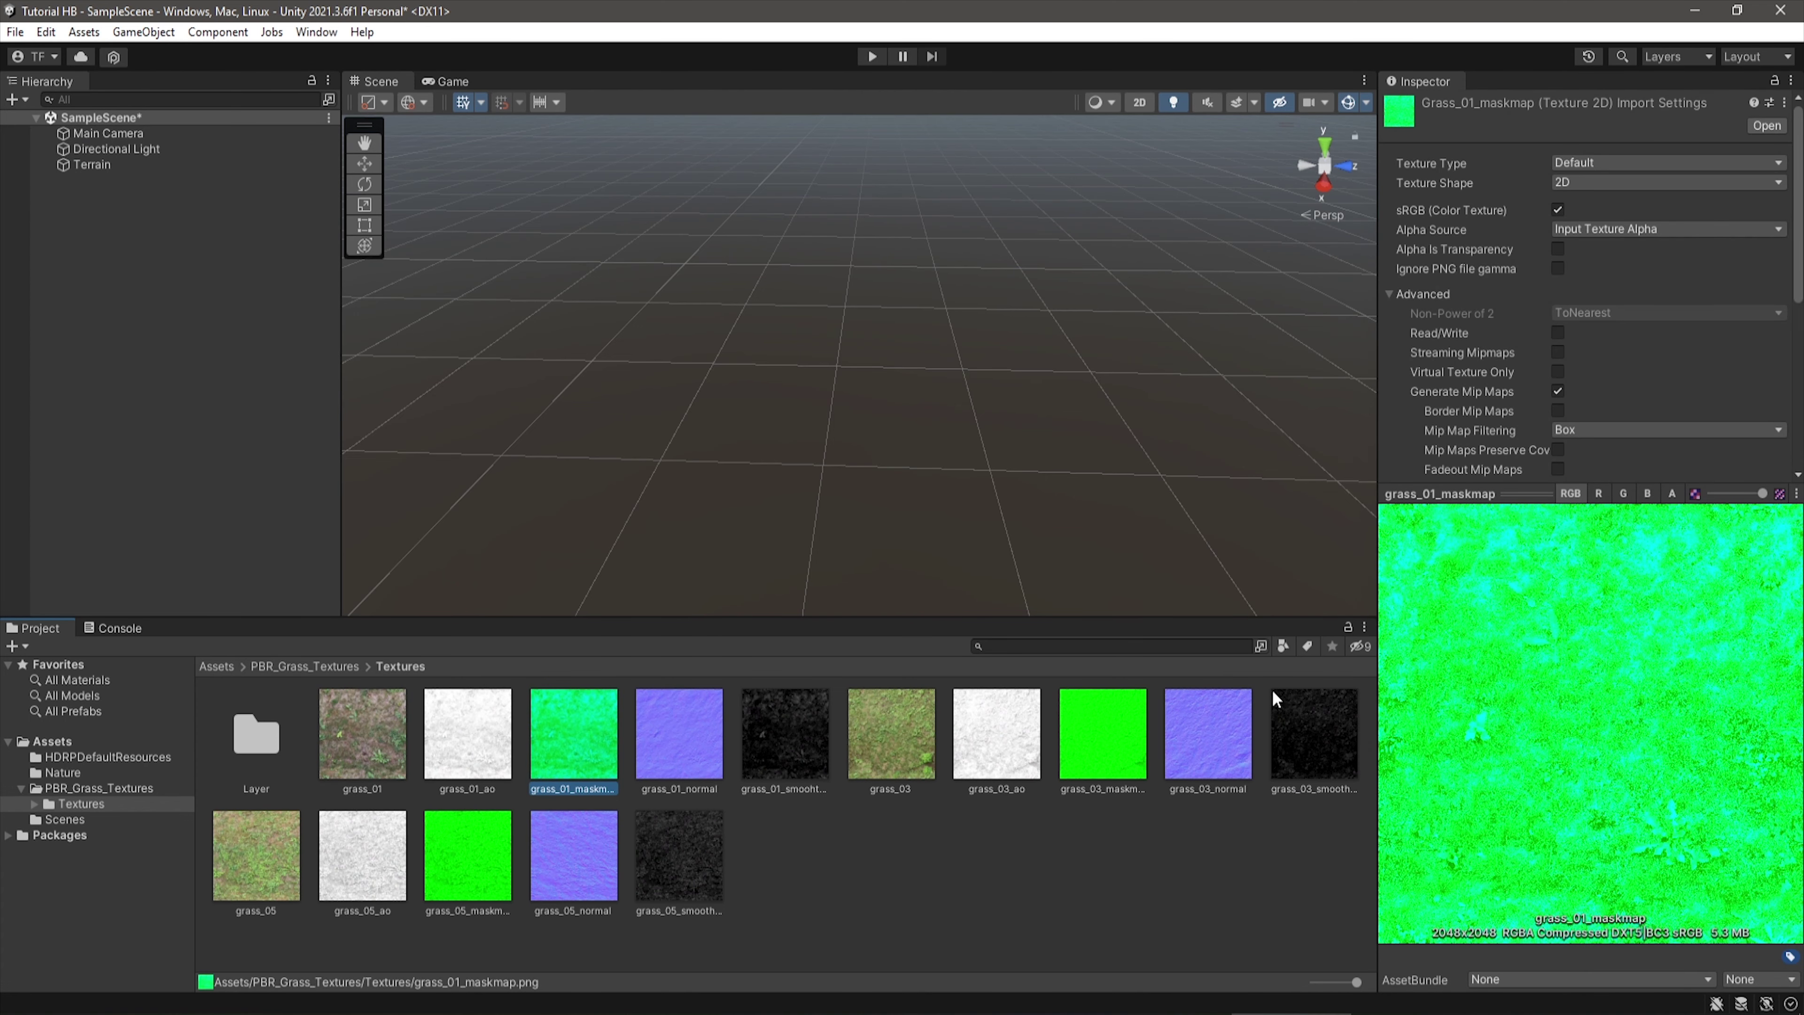
{"action": "left_click", "coordinate": [1648, 492]}
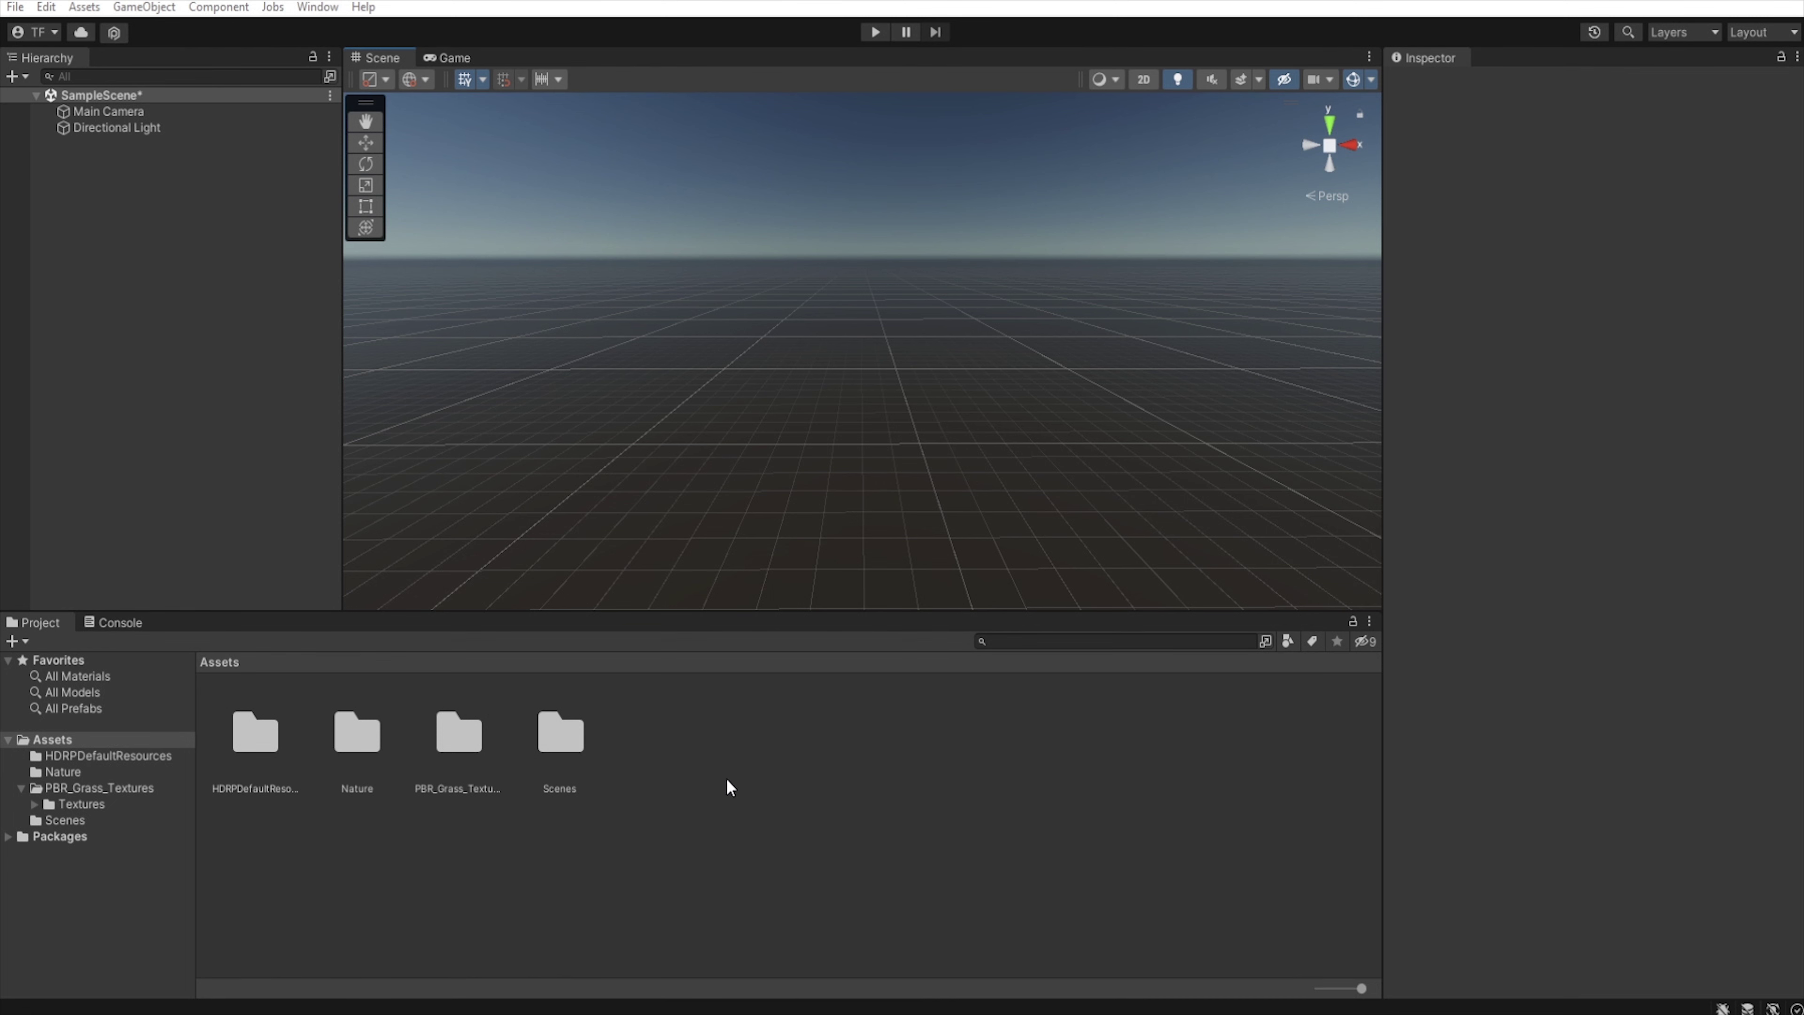
Step: Create a new material in Assets named Terra
{"action": "right_click", "coordinate": [714, 767]}
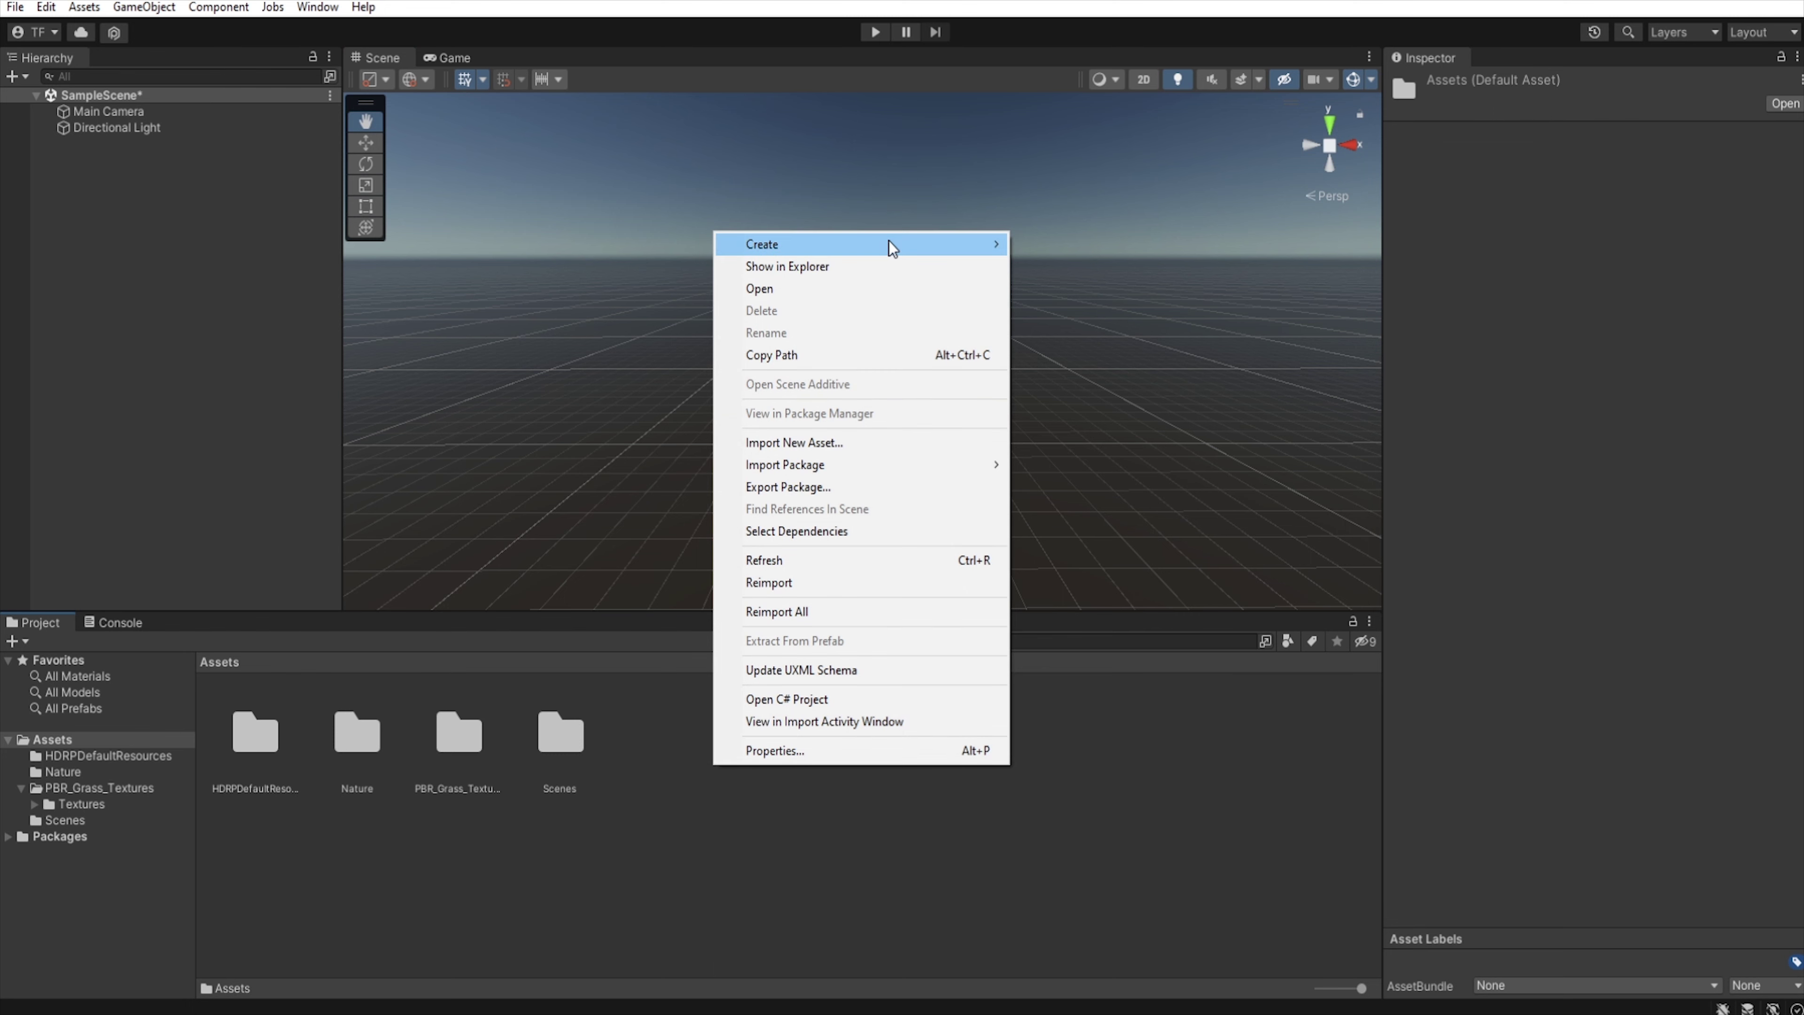
{"action": "mouse_move", "coordinate": [892, 247]}
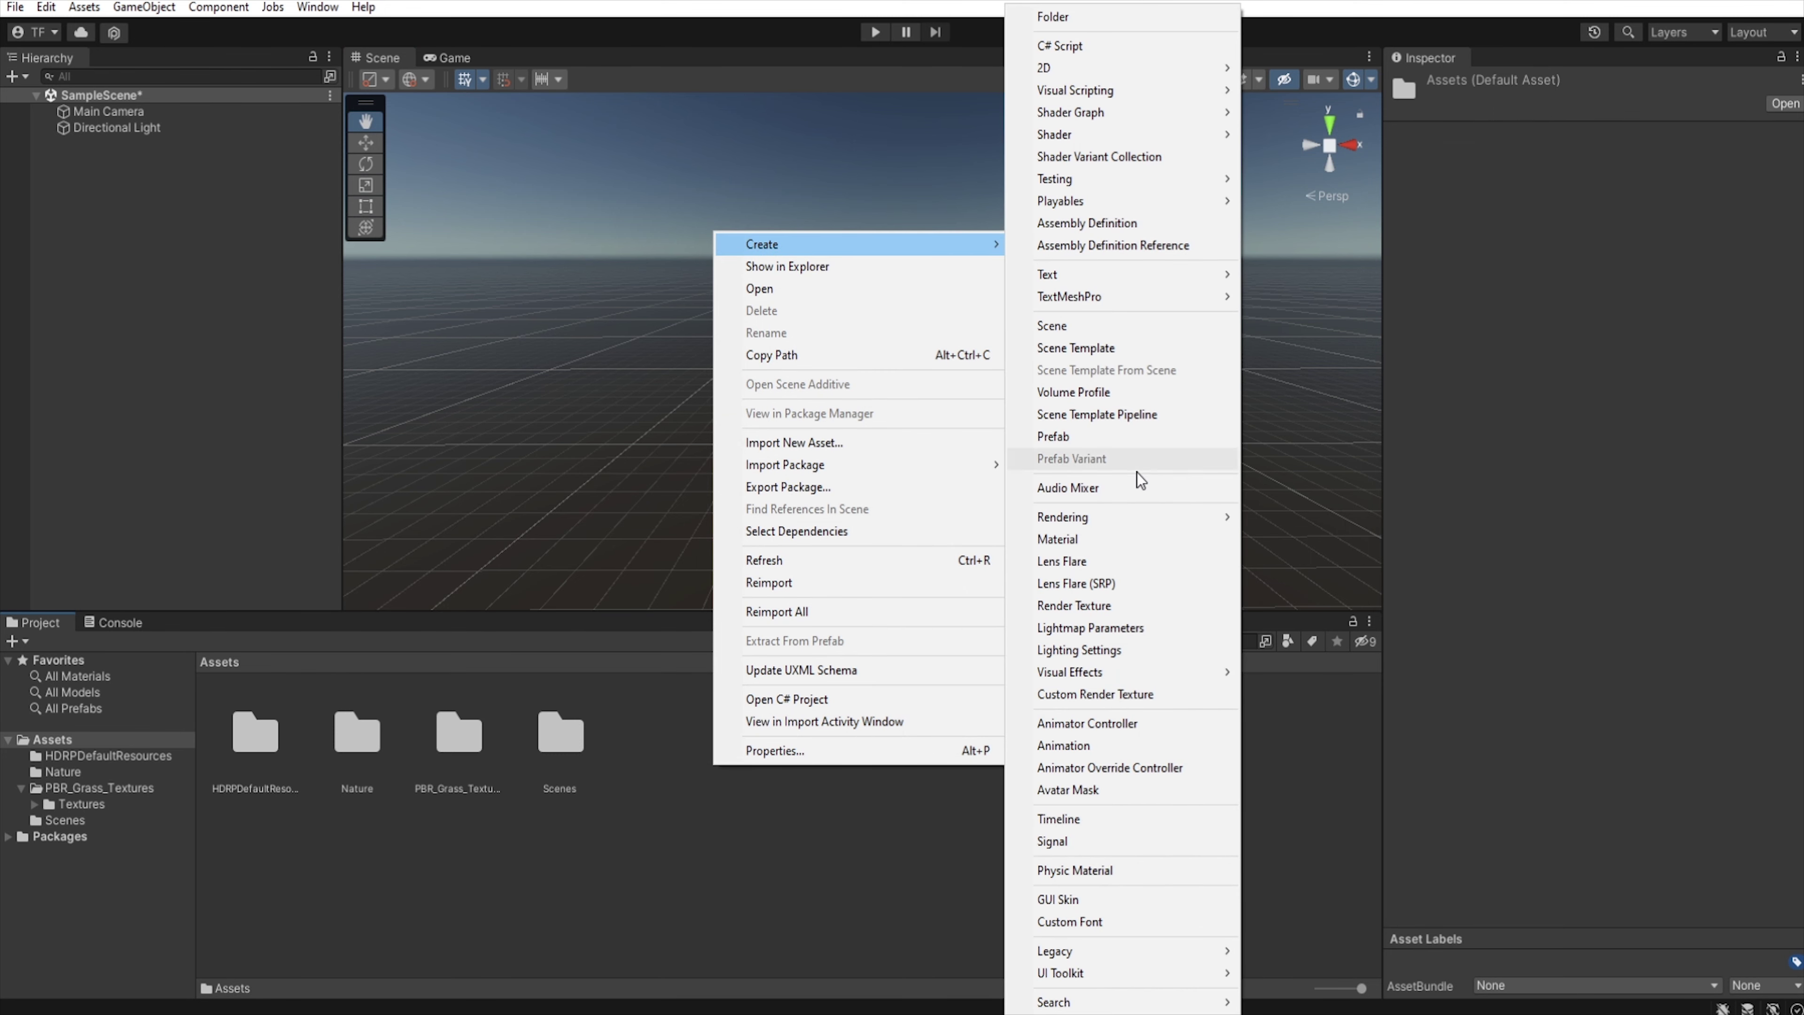
{"action": "left_click", "coordinate": [1132, 538]}
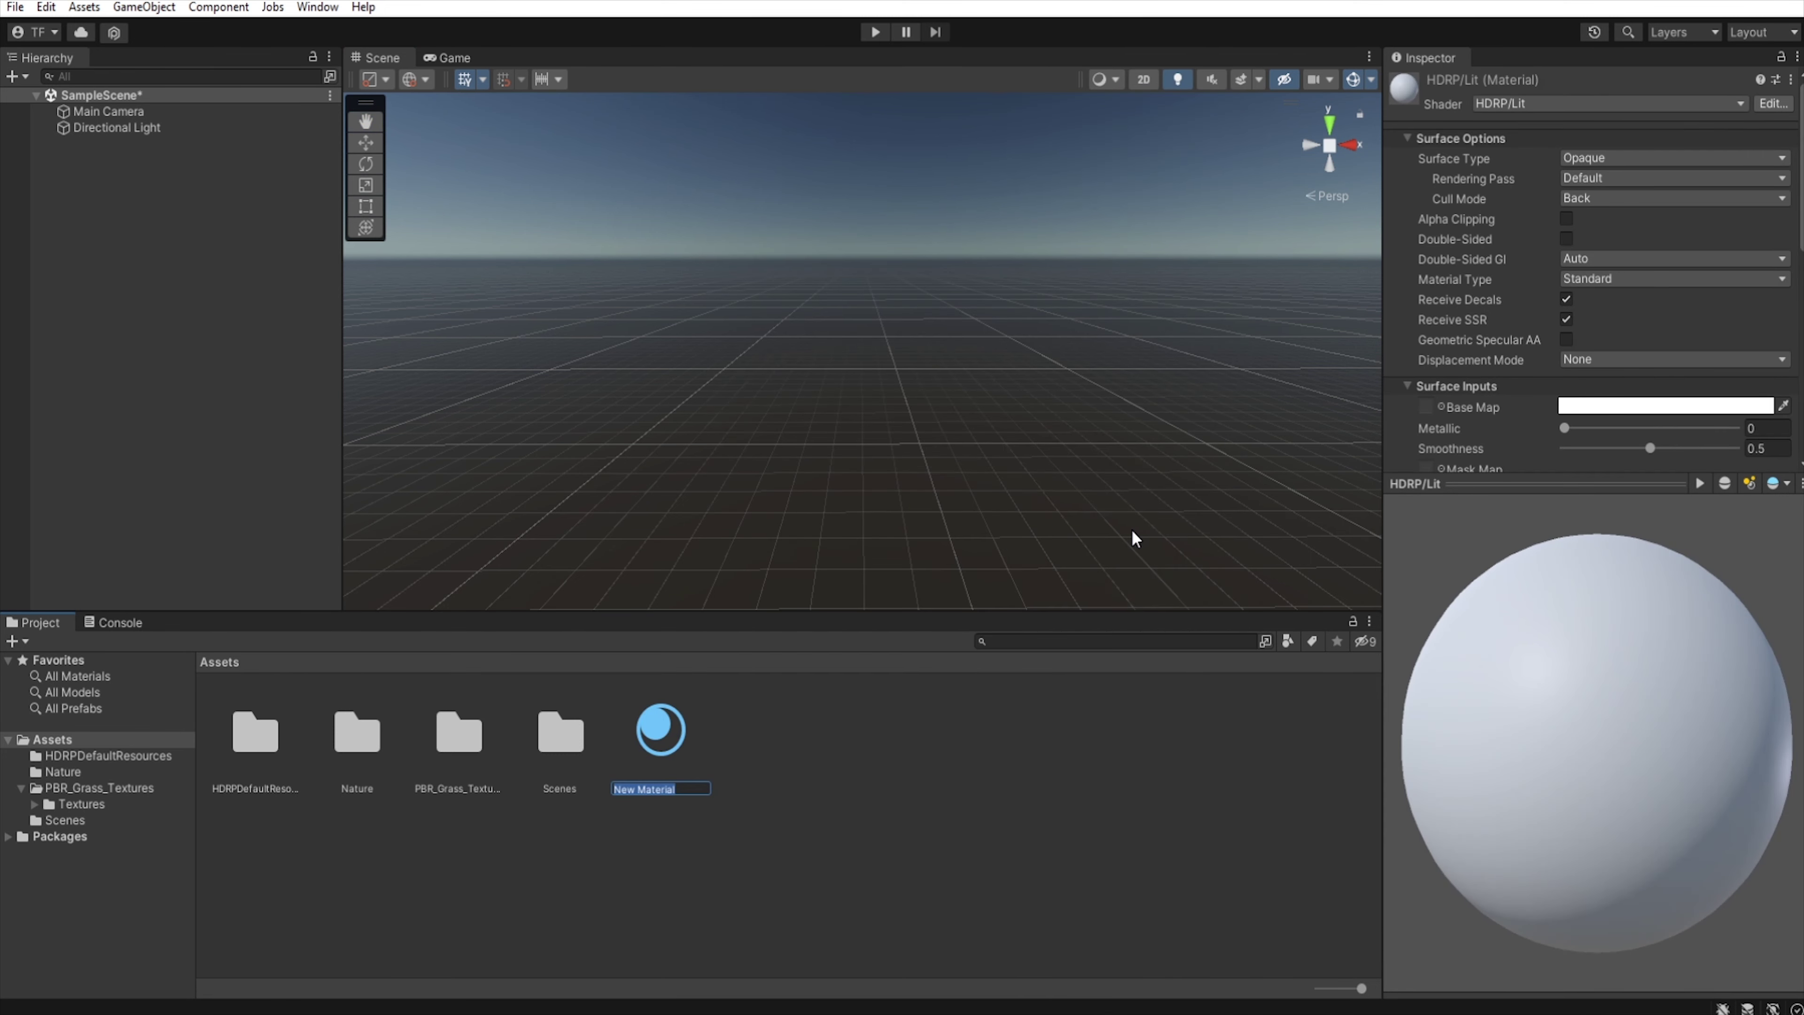
{"action": "type", "text": "Terra"}
{"action": "key", "text": "Return"}
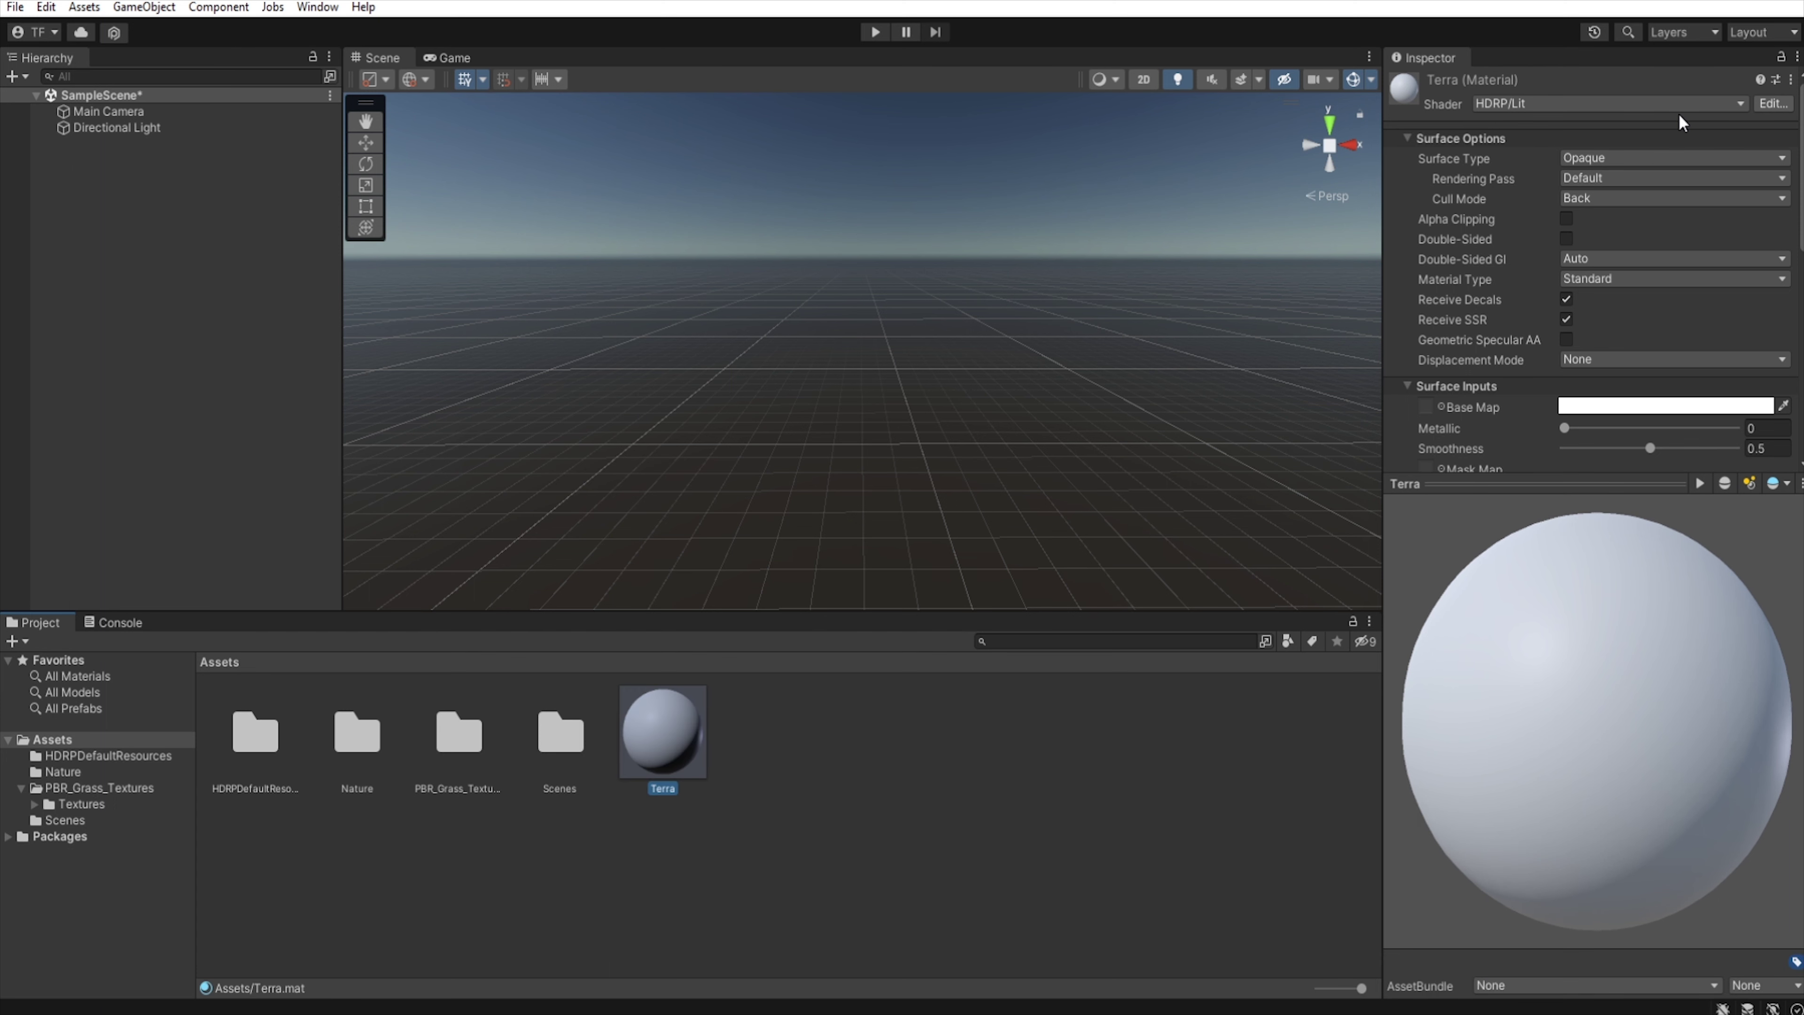
Step: Set Terra to HDRP/TerrainLit with height-based blending, 0.052 height transition and GPU instancing
{"action": "left_click", "coordinate": [1682, 103]}
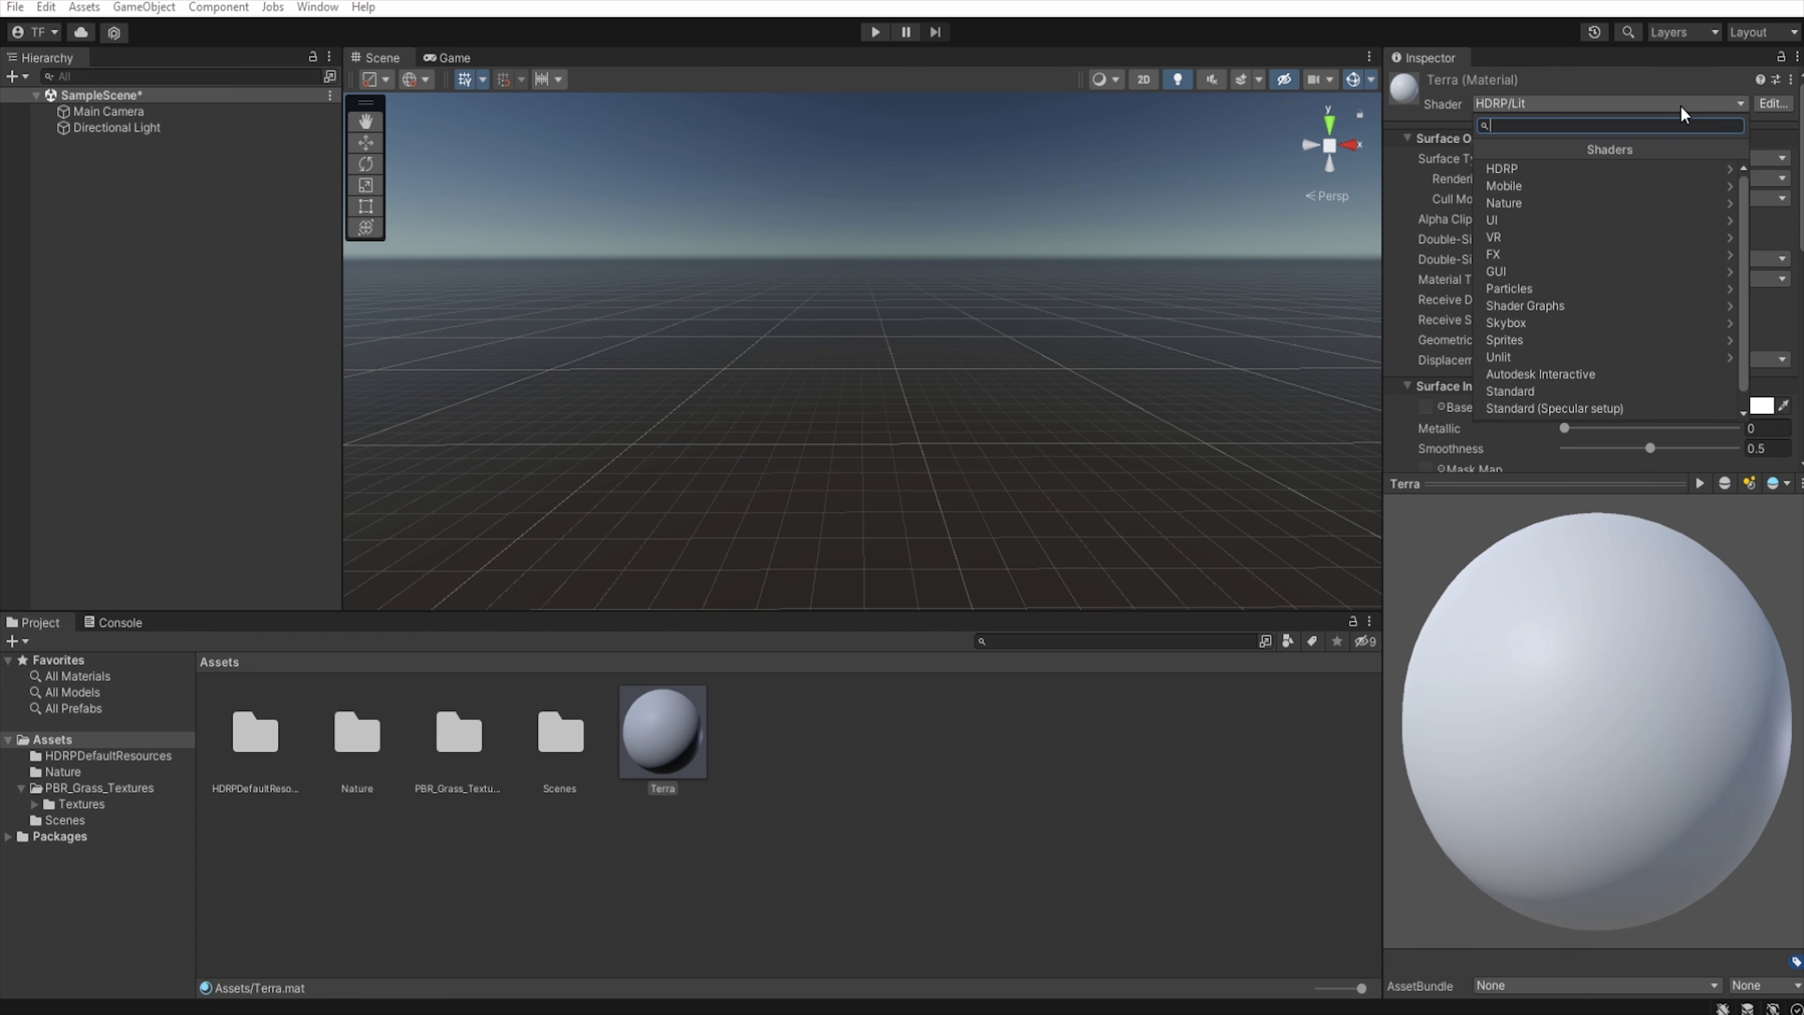
{"action": "left_click", "coordinate": [1635, 169]}
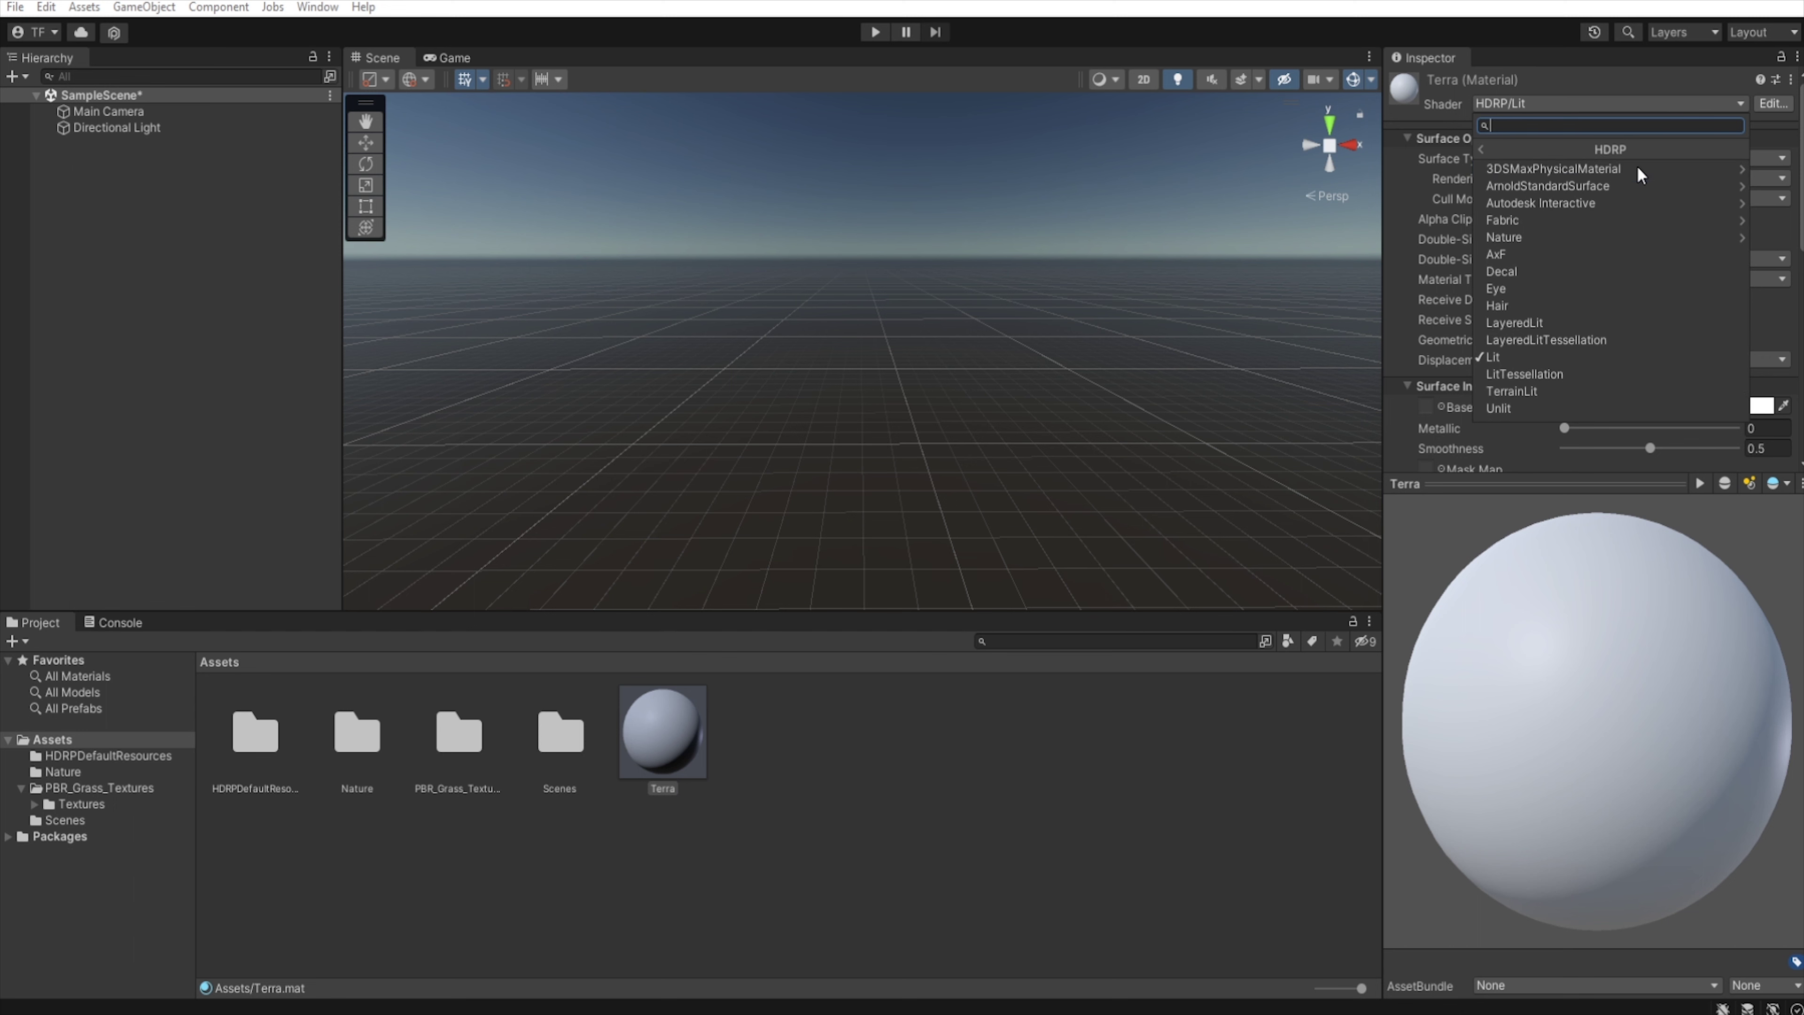
{"action": "left_click", "coordinate": [1561, 391]}
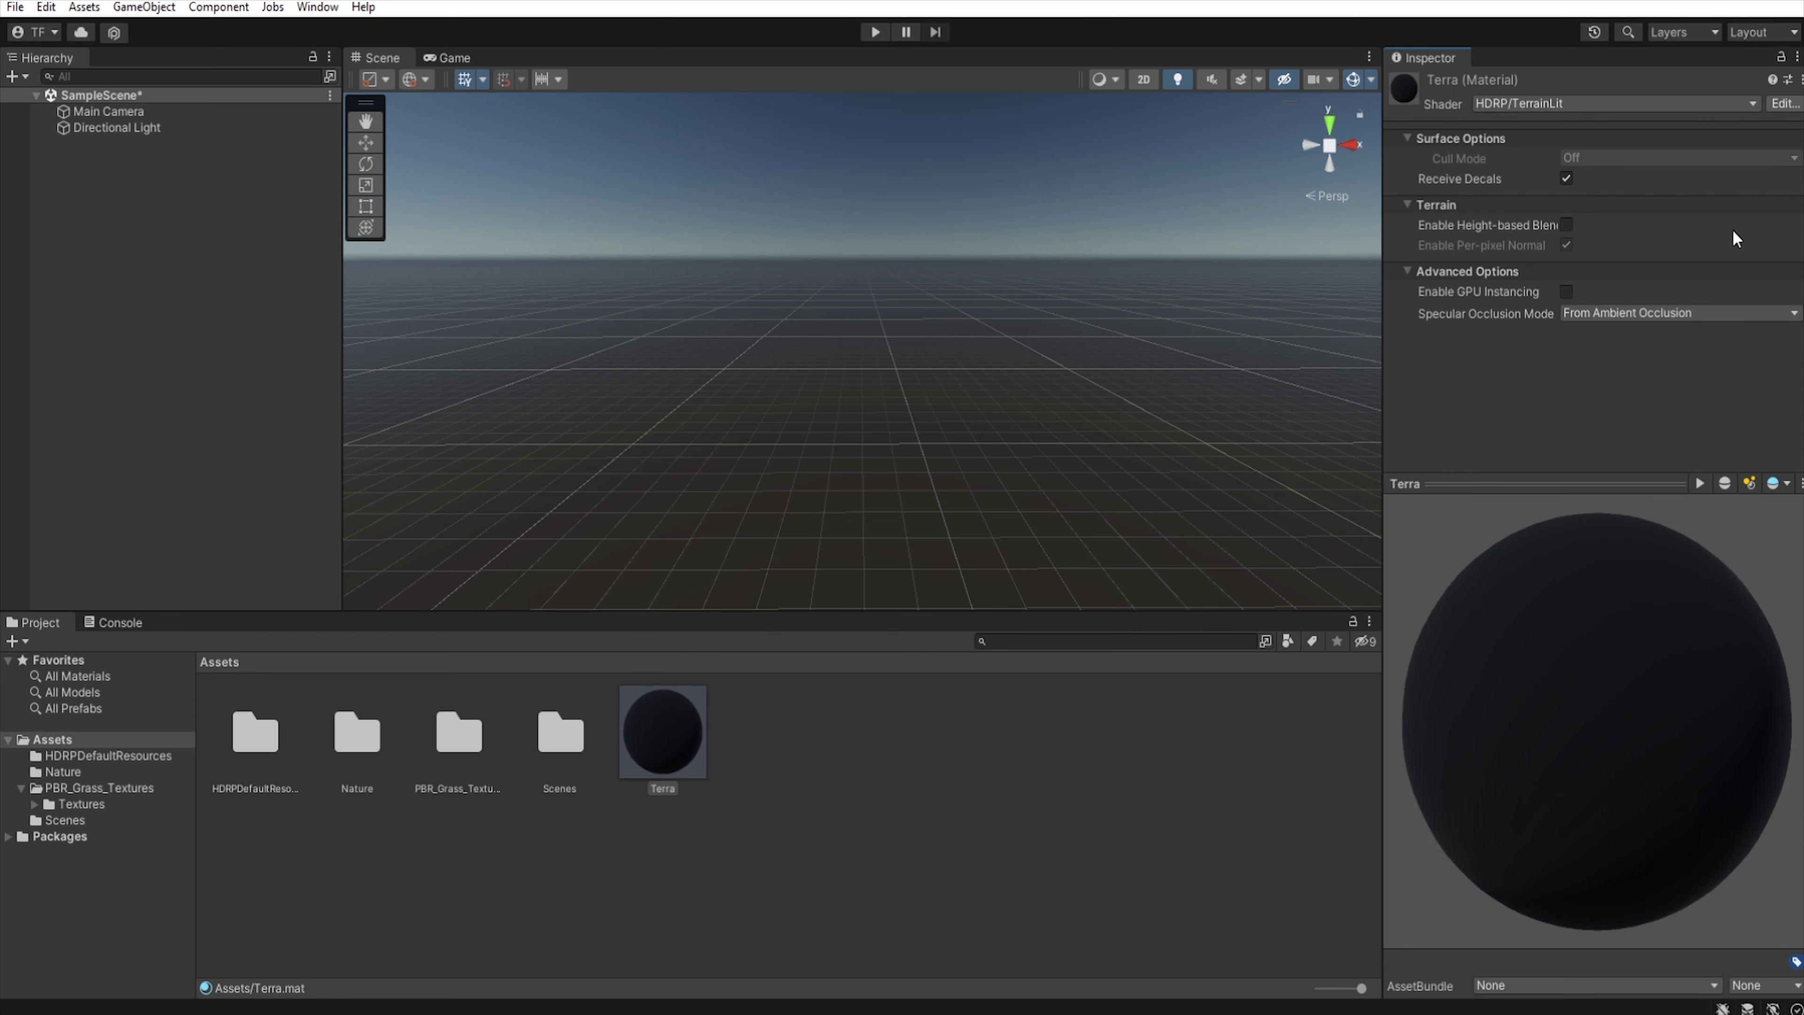
{"action": "left_click", "coordinate": [1566, 225]}
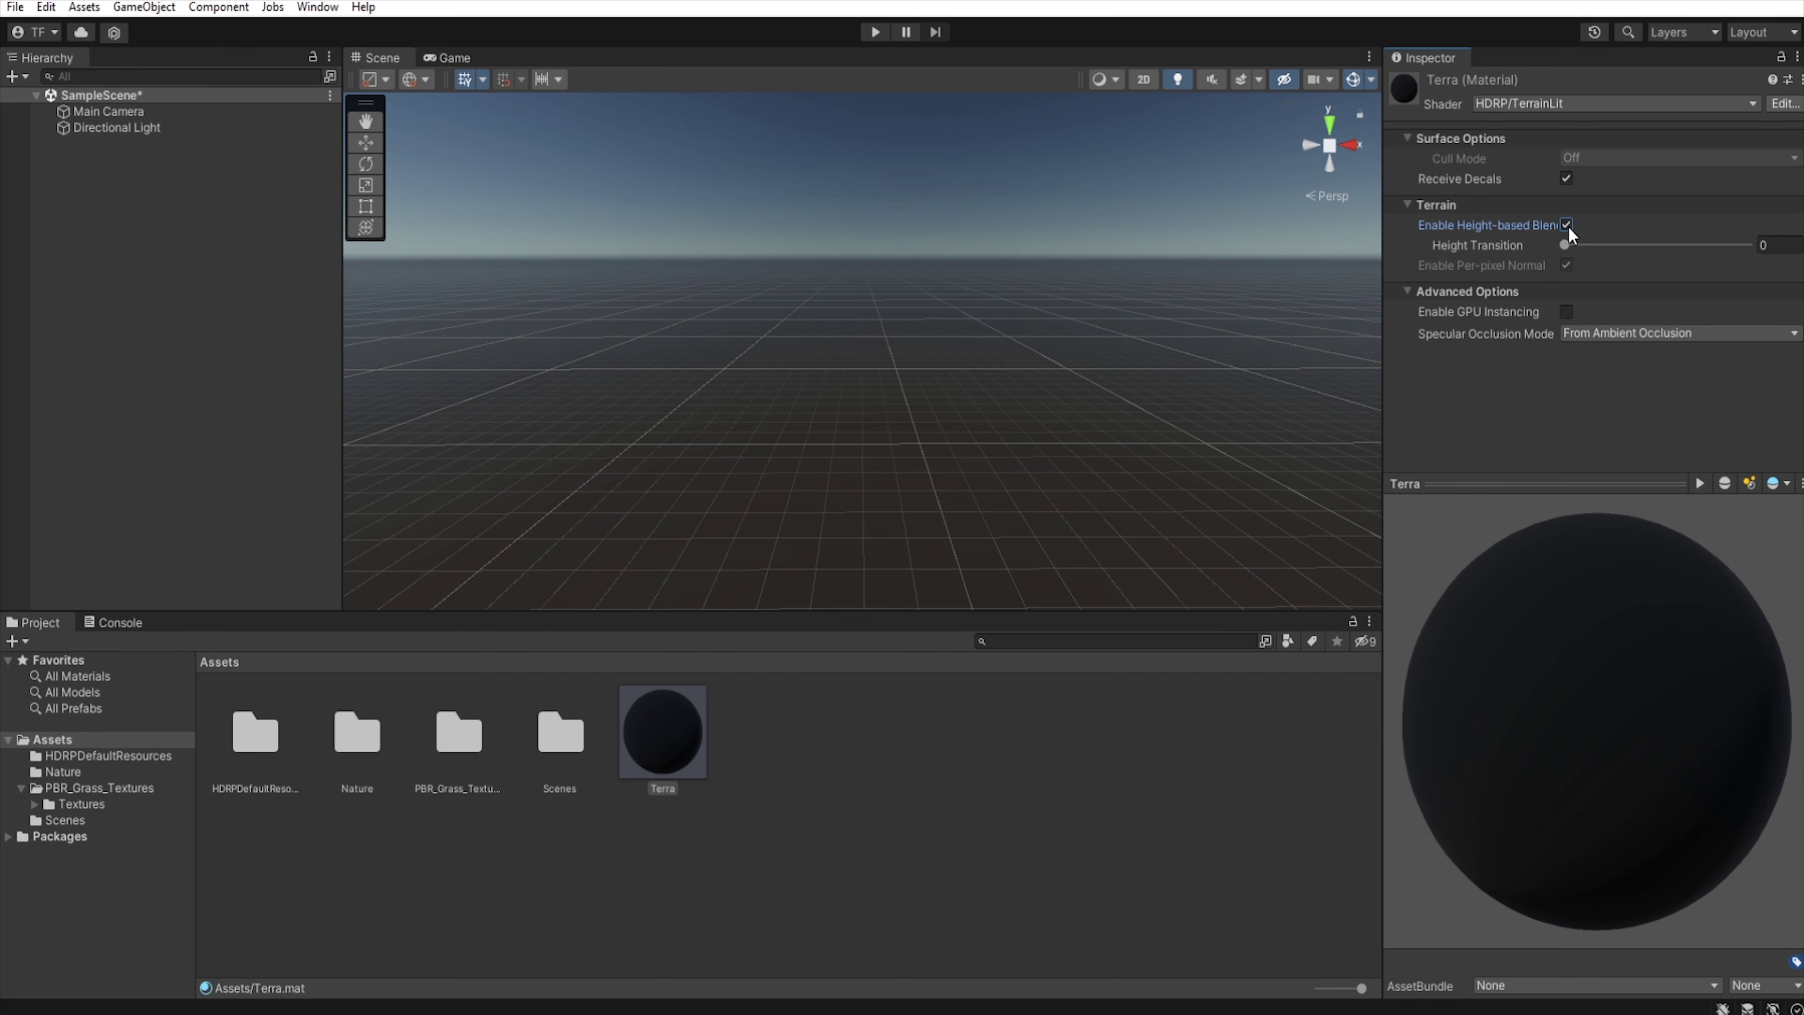
{"action": "left_click_drag", "start_coordinate": [1574, 246], "coordinate": [1577, 253]}
{"action": "left_click", "coordinate": [1566, 312]}
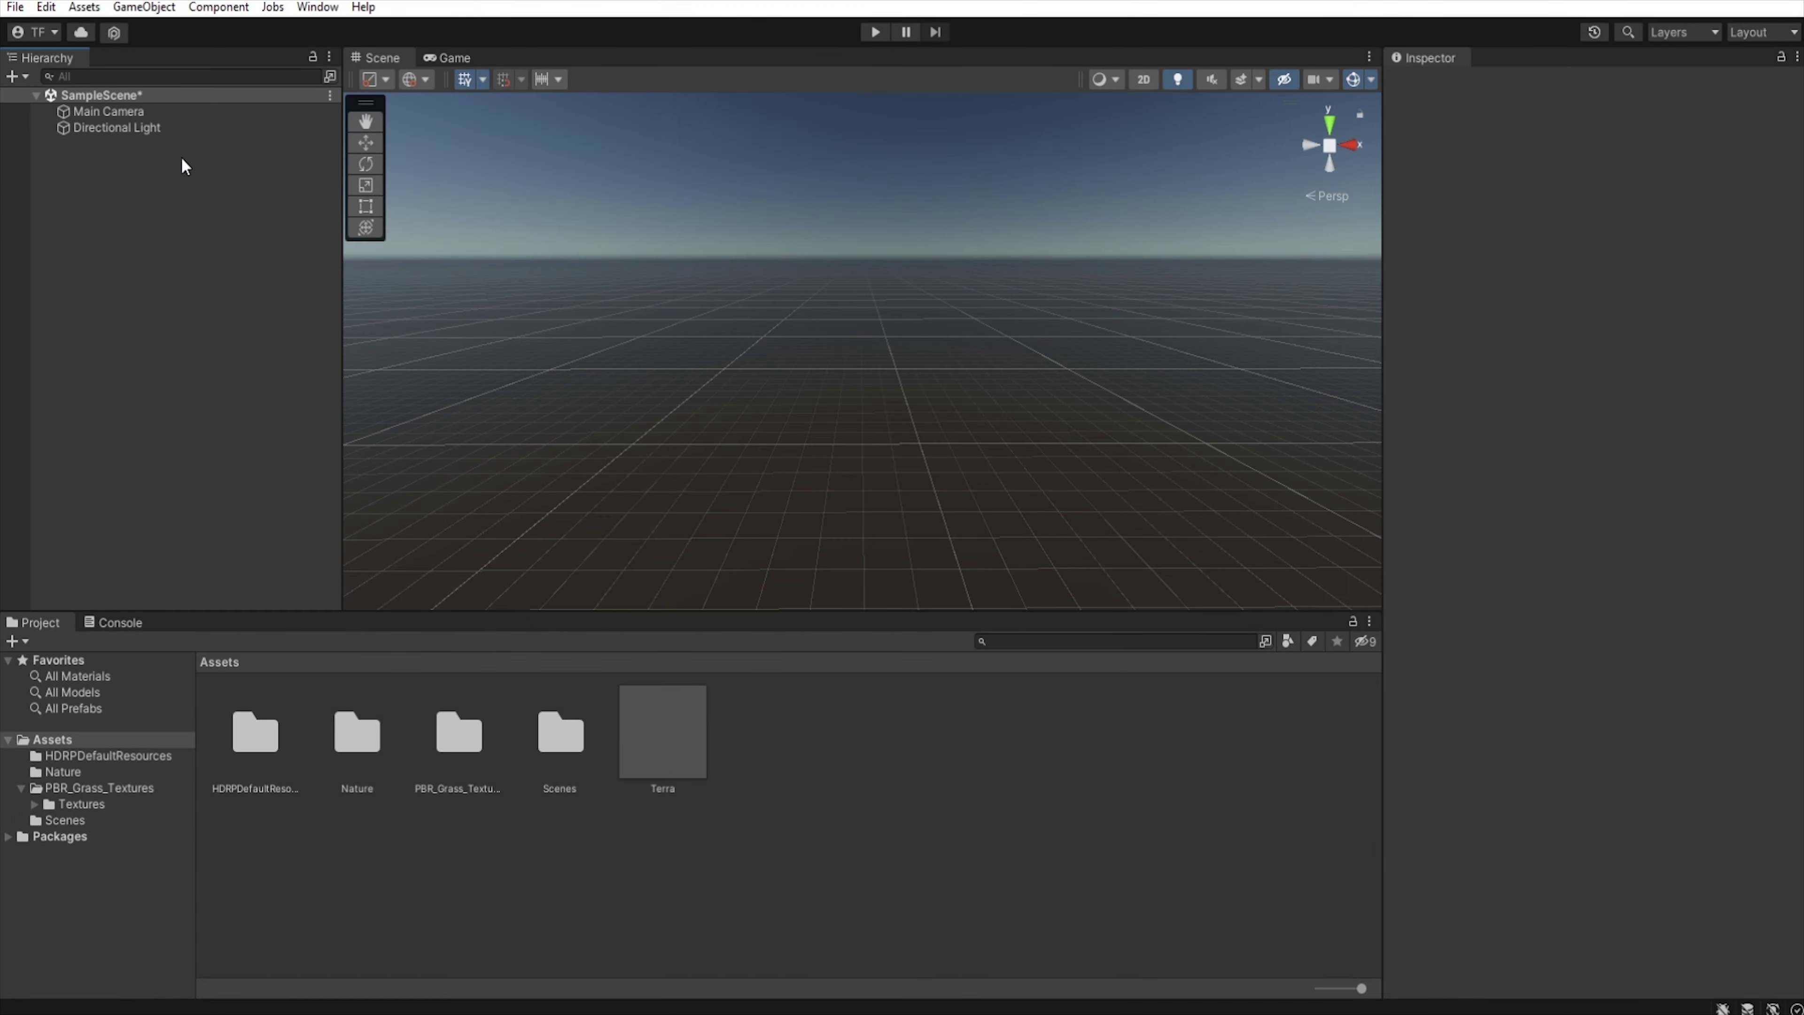
Step: Add a Terrain object to the scene from the Hierarchy
{"action": "right_click", "coordinate": [183, 165]}
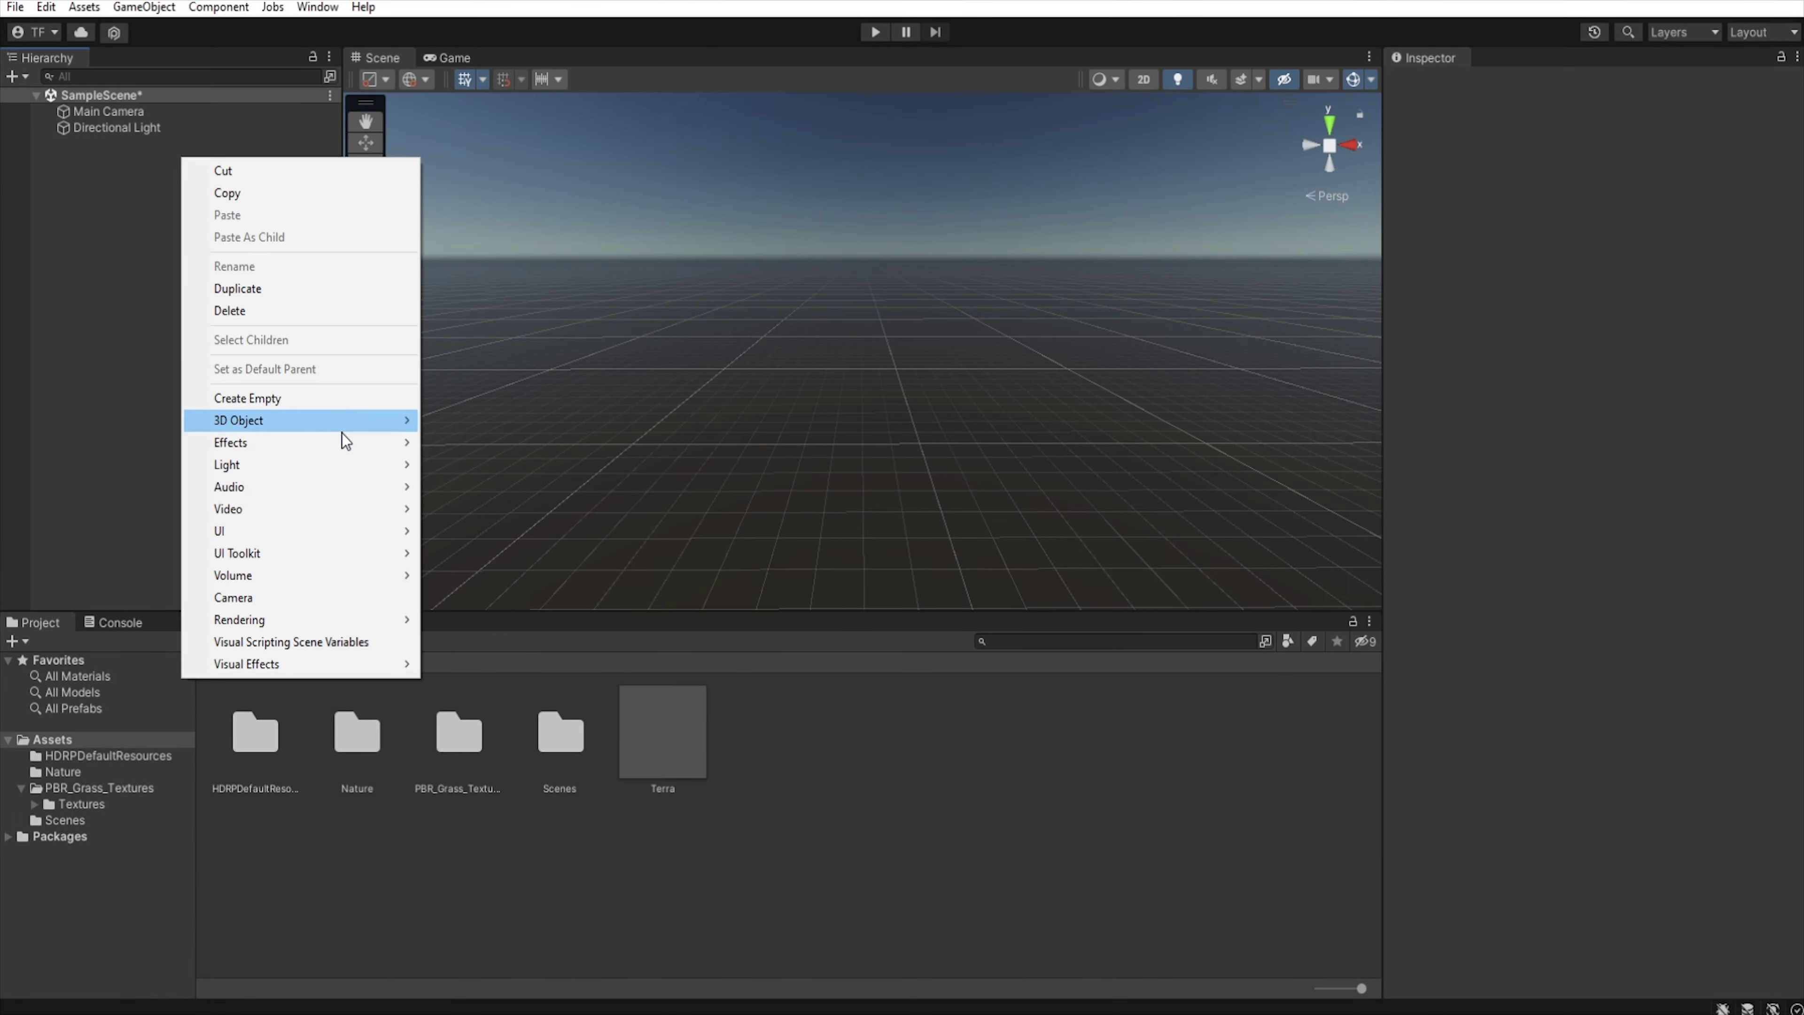
{"action": "mouse_move", "coordinate": [355, 426]}
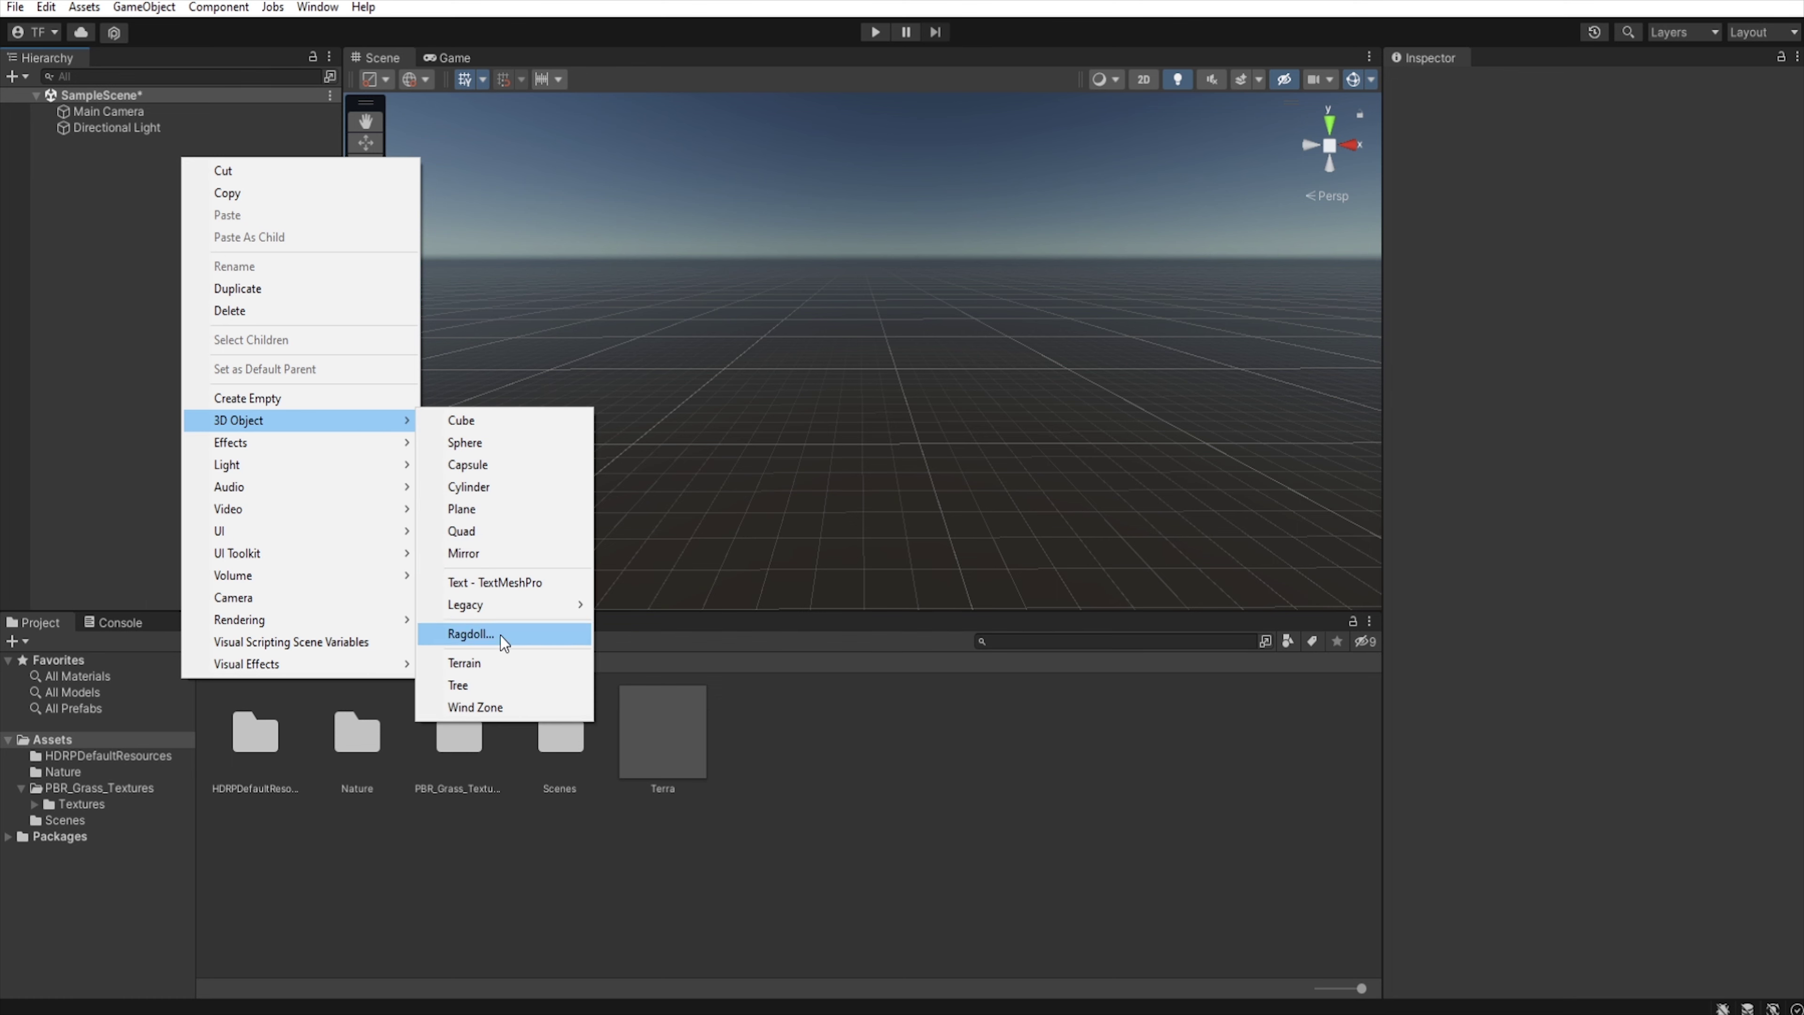
{"action": "left_click", "coordinate": [505, 663]}
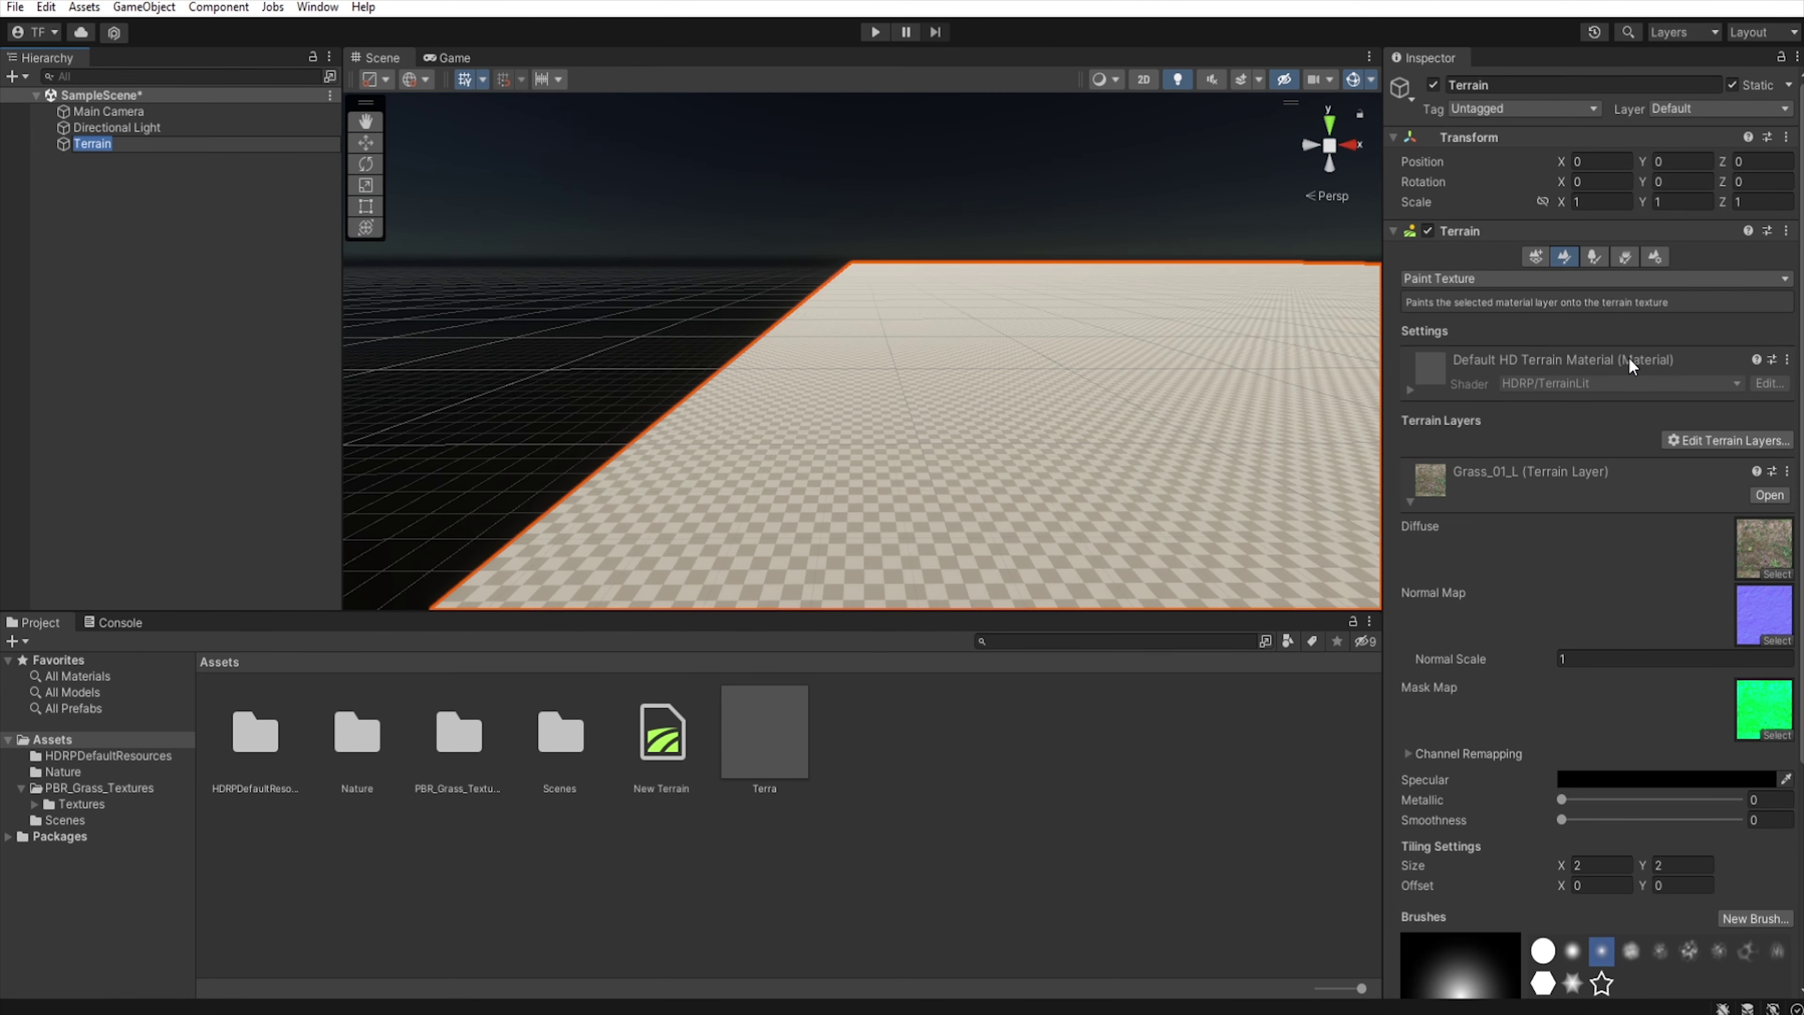
Step: Assign the Terra material to the terrain and set its width, length and height to 20
{"action": "left_click", "coordinate": [1626, 258]}
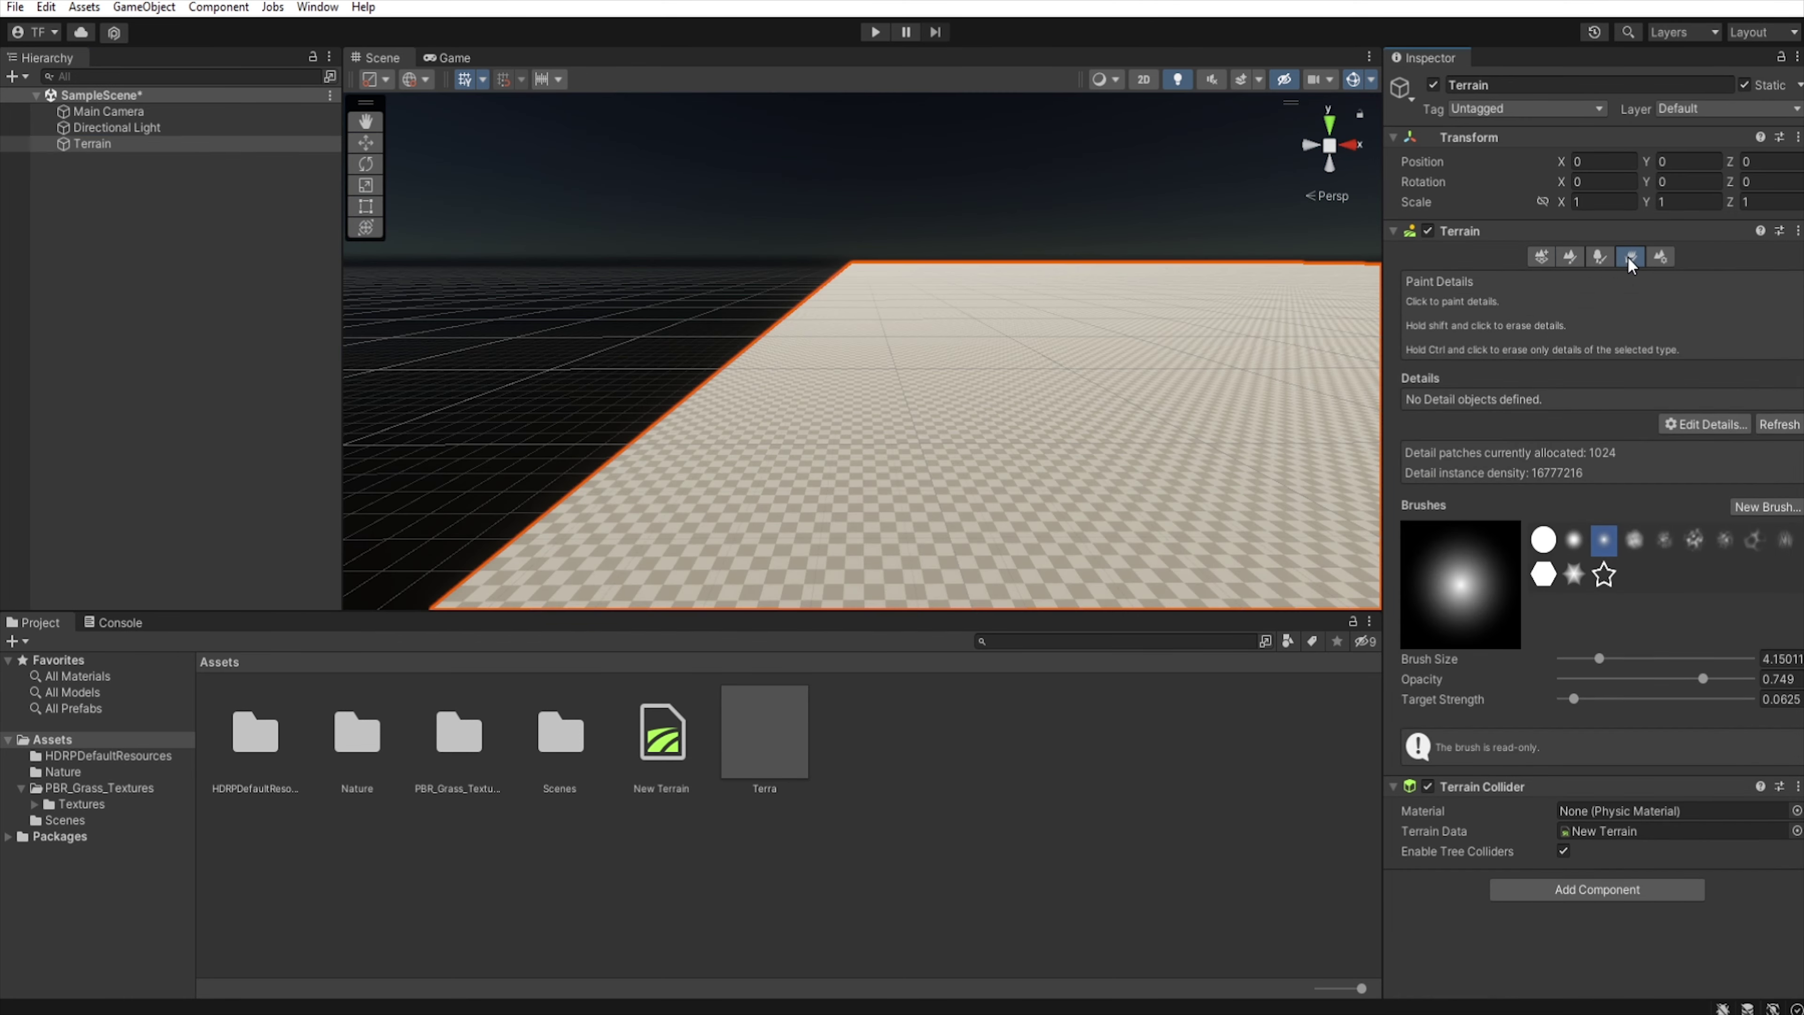
{"action": "left_click", "coordinate": [1660, 258]}
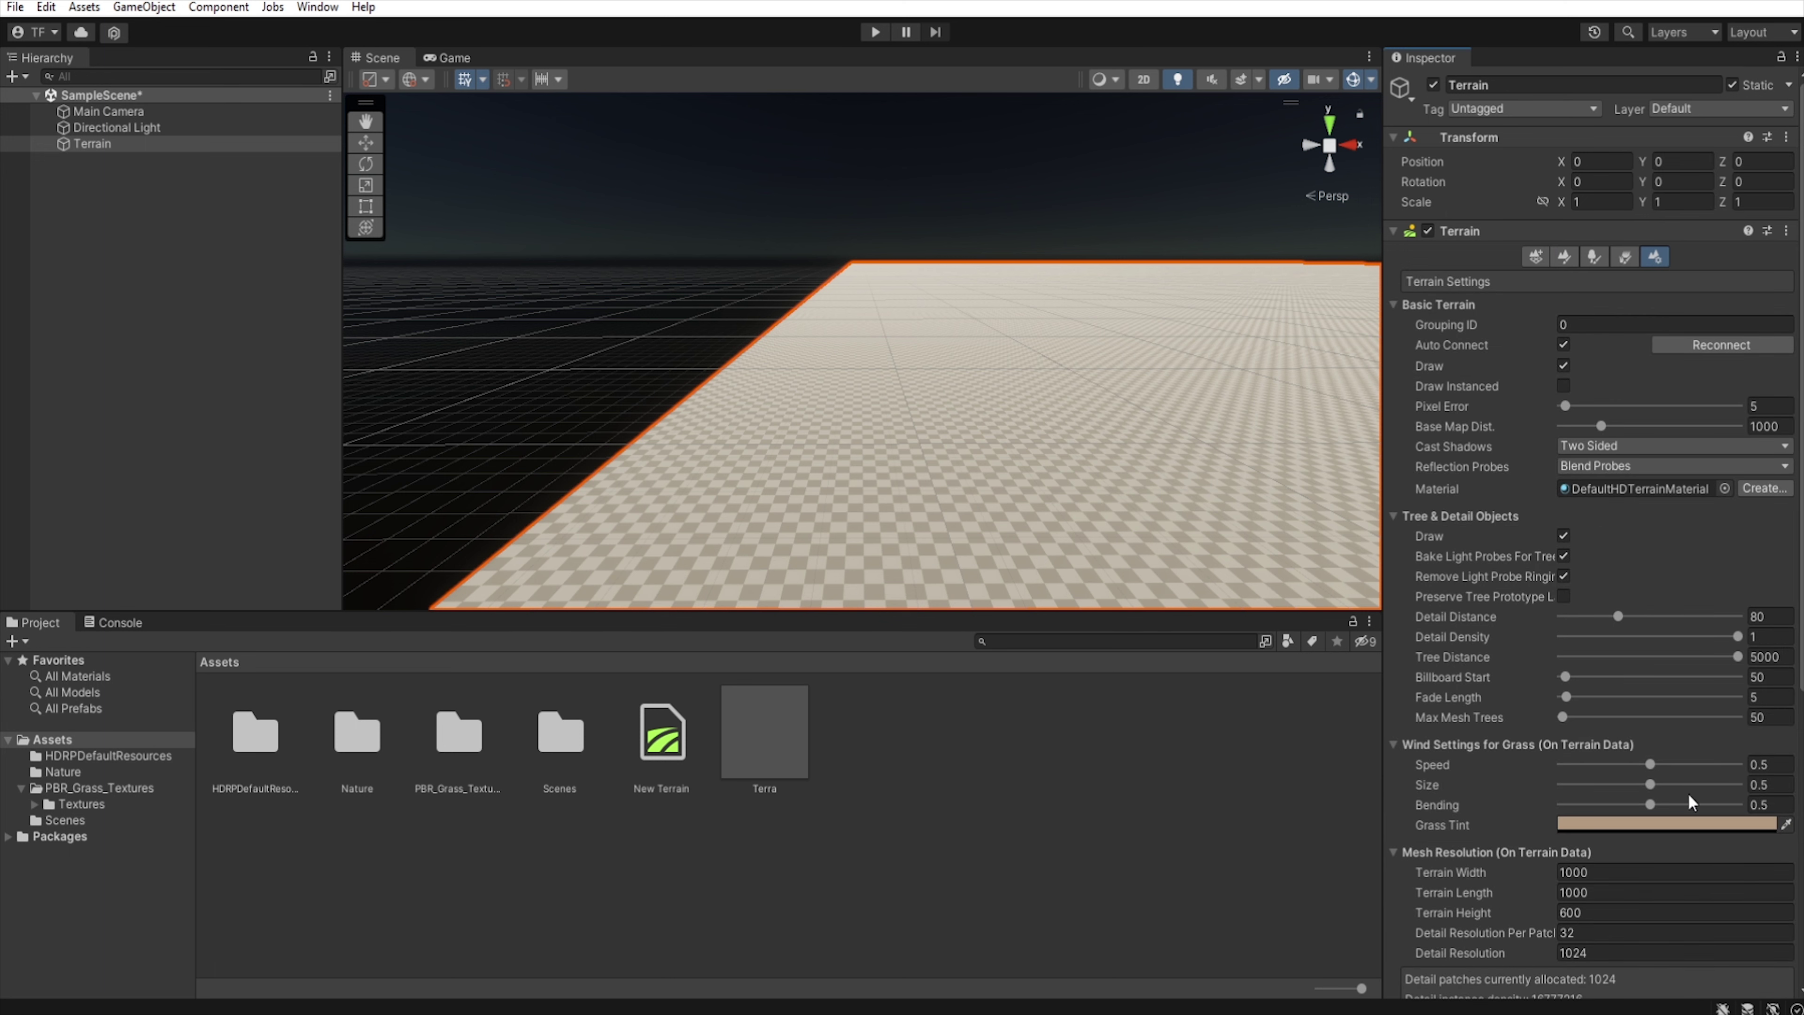
{"action": "left_click", "coordinate": [764, 736]}
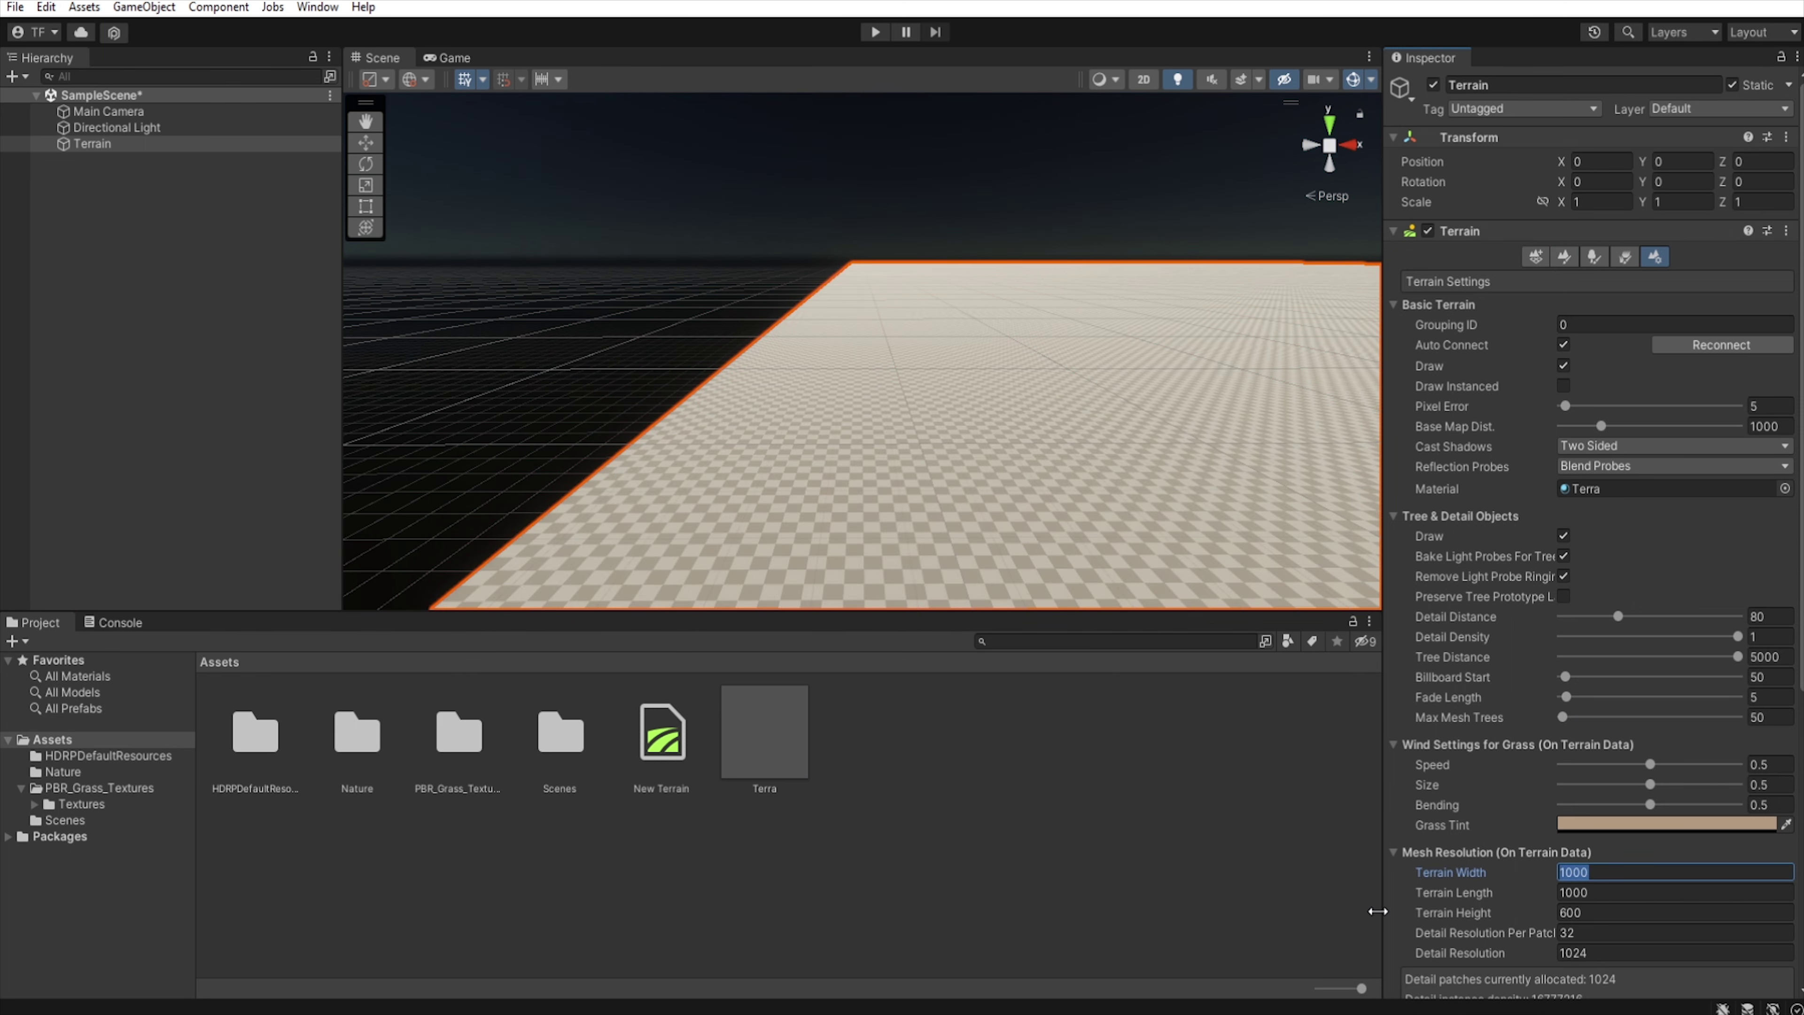
{"action": "key", "text": "Tab"}
{"action": "type", "text": "20"}
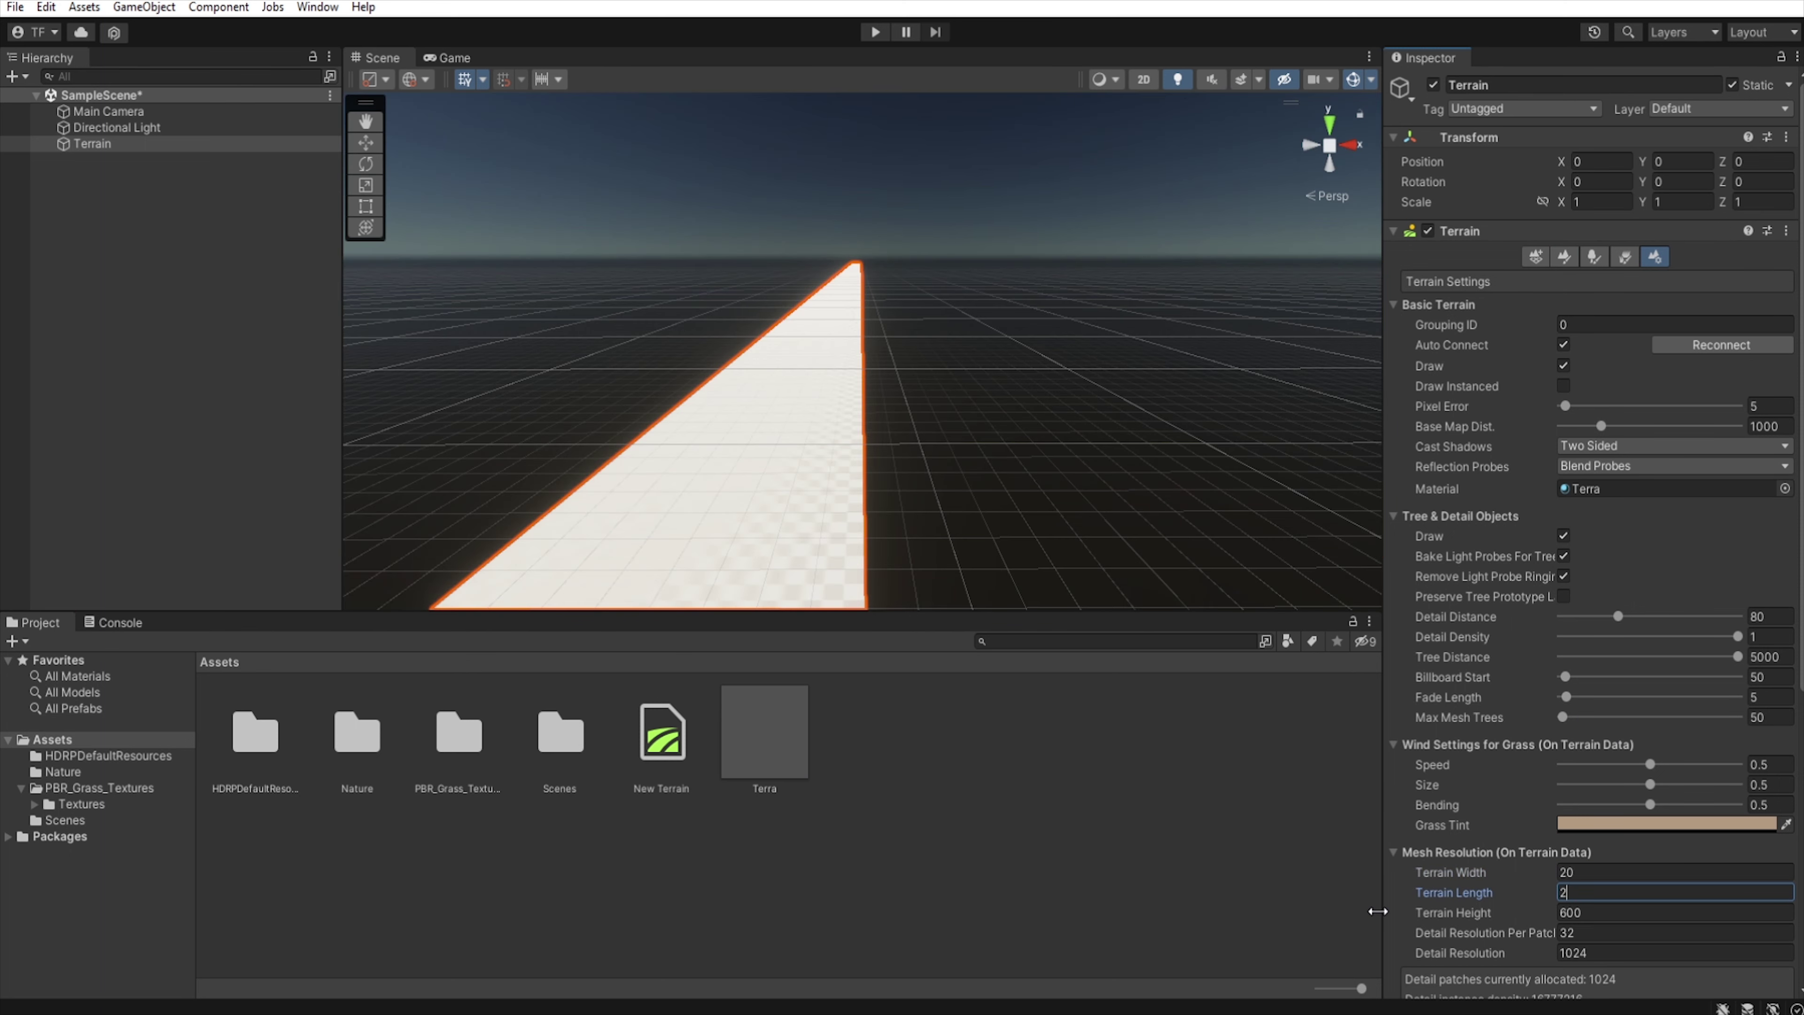
{"action": "key", "text": "Tab"}
{"action": "type", "text": "20"}
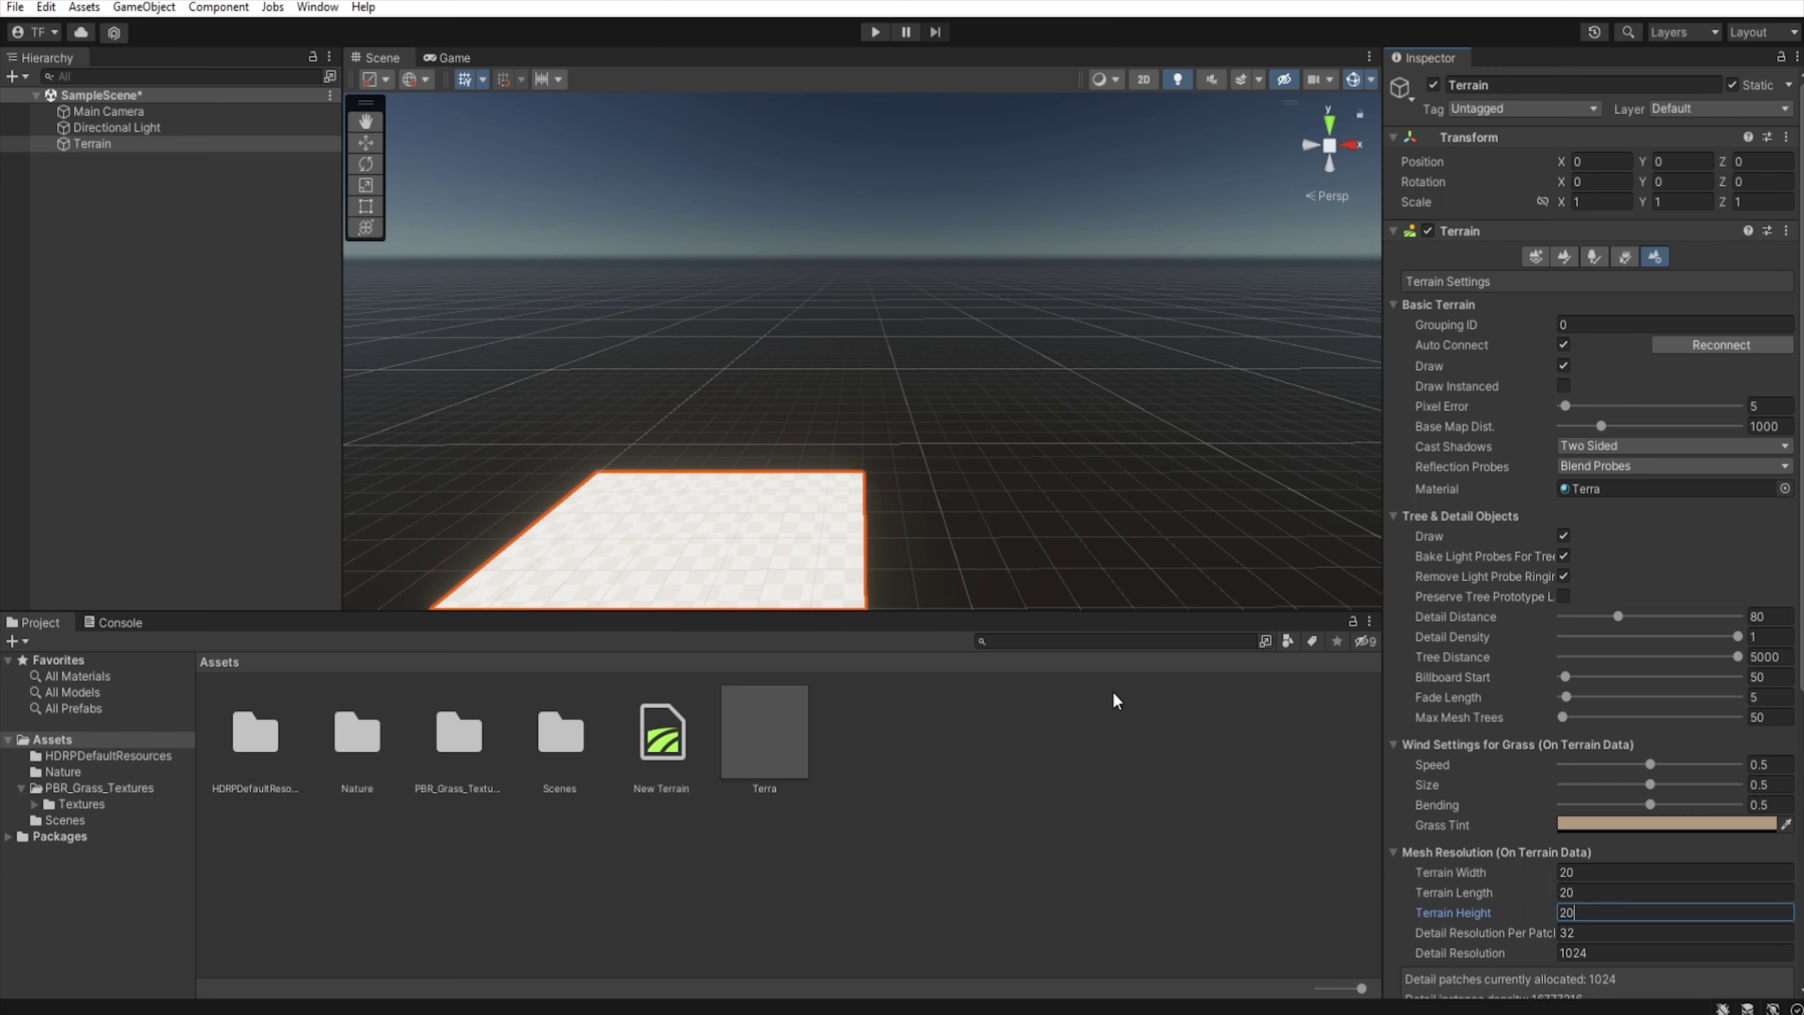
{"action": "right_click_drag", "start_coordinate": [949, 467], "coordinate": [930, 691]}
{"action": "right_click_drag", "start_coordinate": [944, 593], "coordinate": [944, 592]}
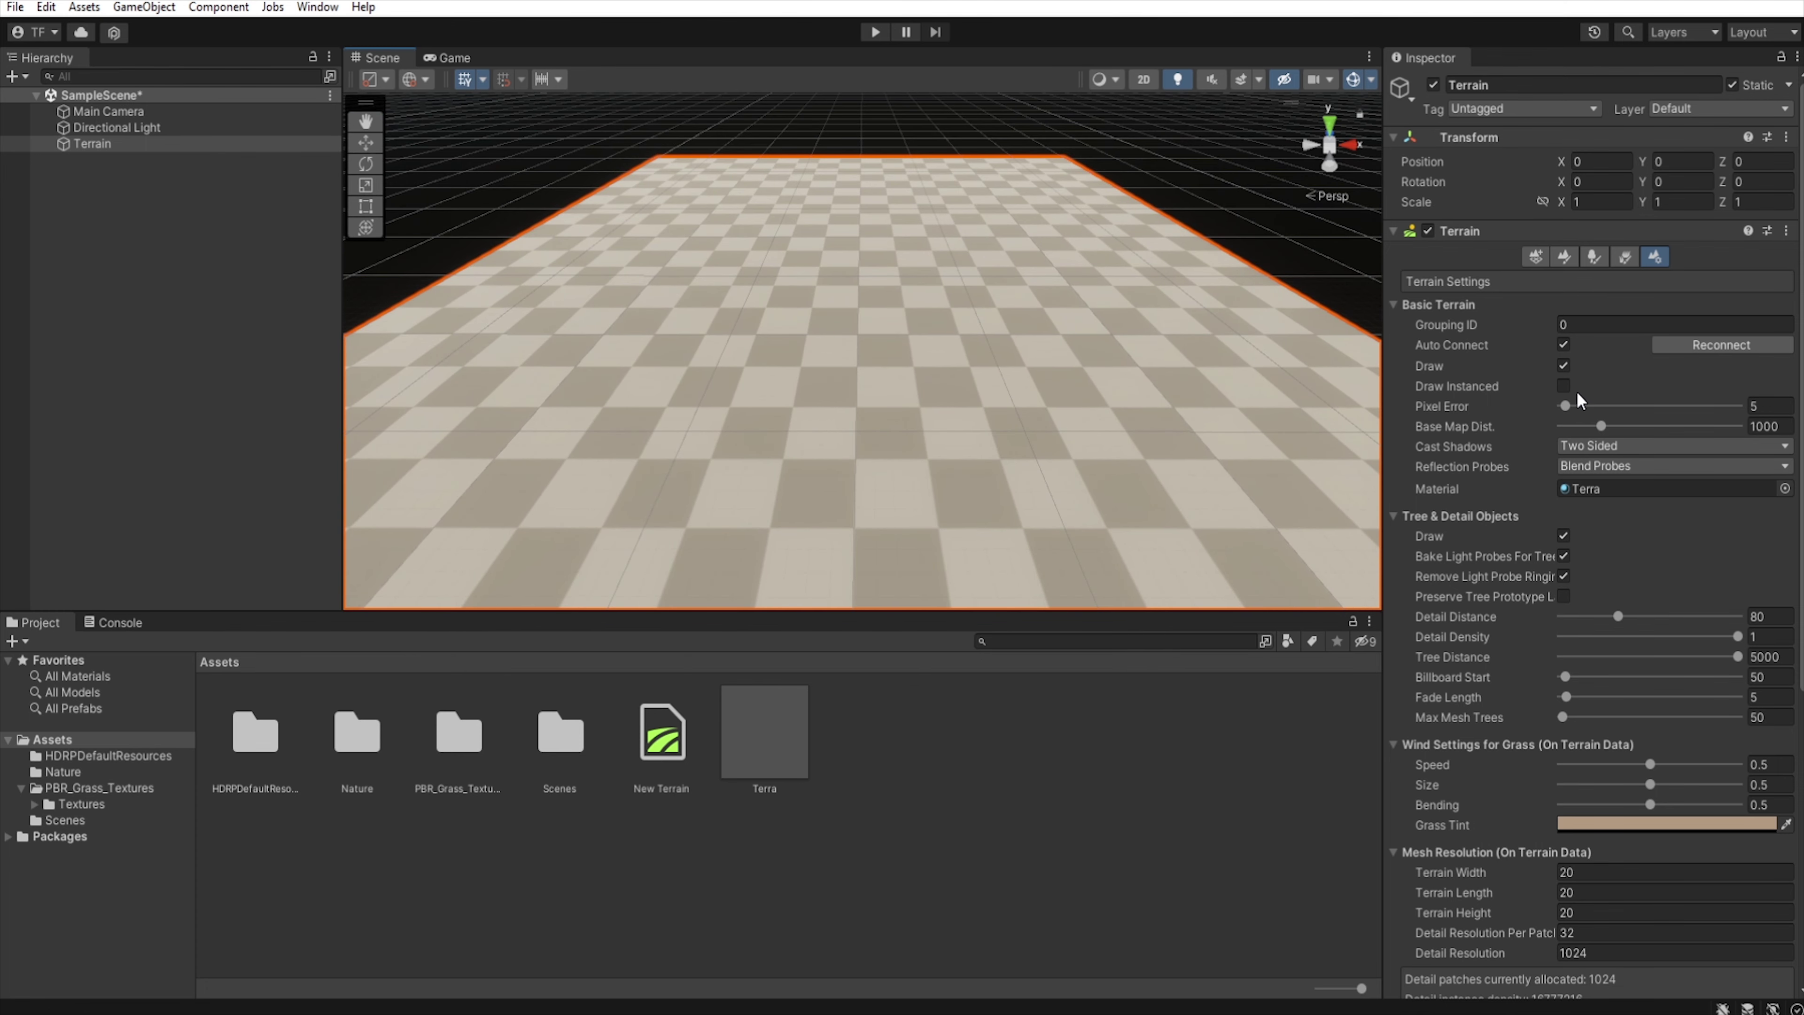
Step: In Paint Texture mode, add the road path layer to the terrain
{"action": "left_click", "coordinate": [1568, 256]}
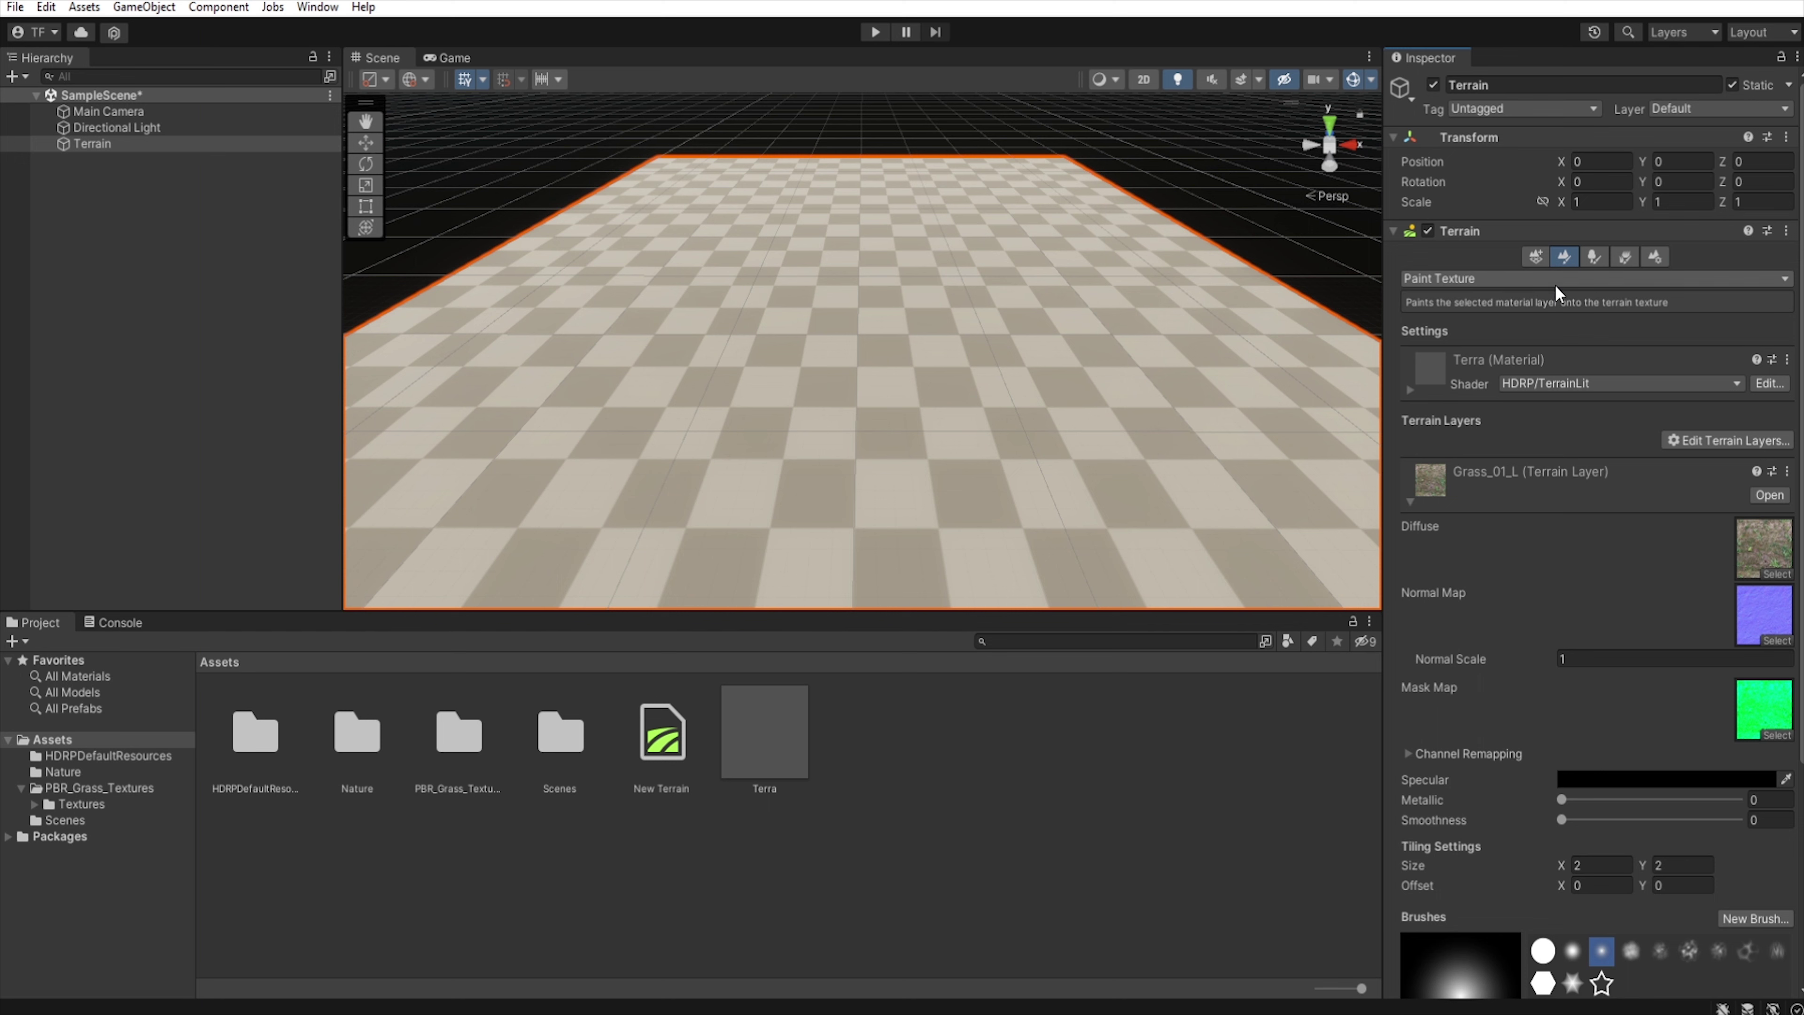
{"action": "left_click", "coordinate": [1555, 284]}
{"action": "left_click", "coordinate": [1747, 442]}
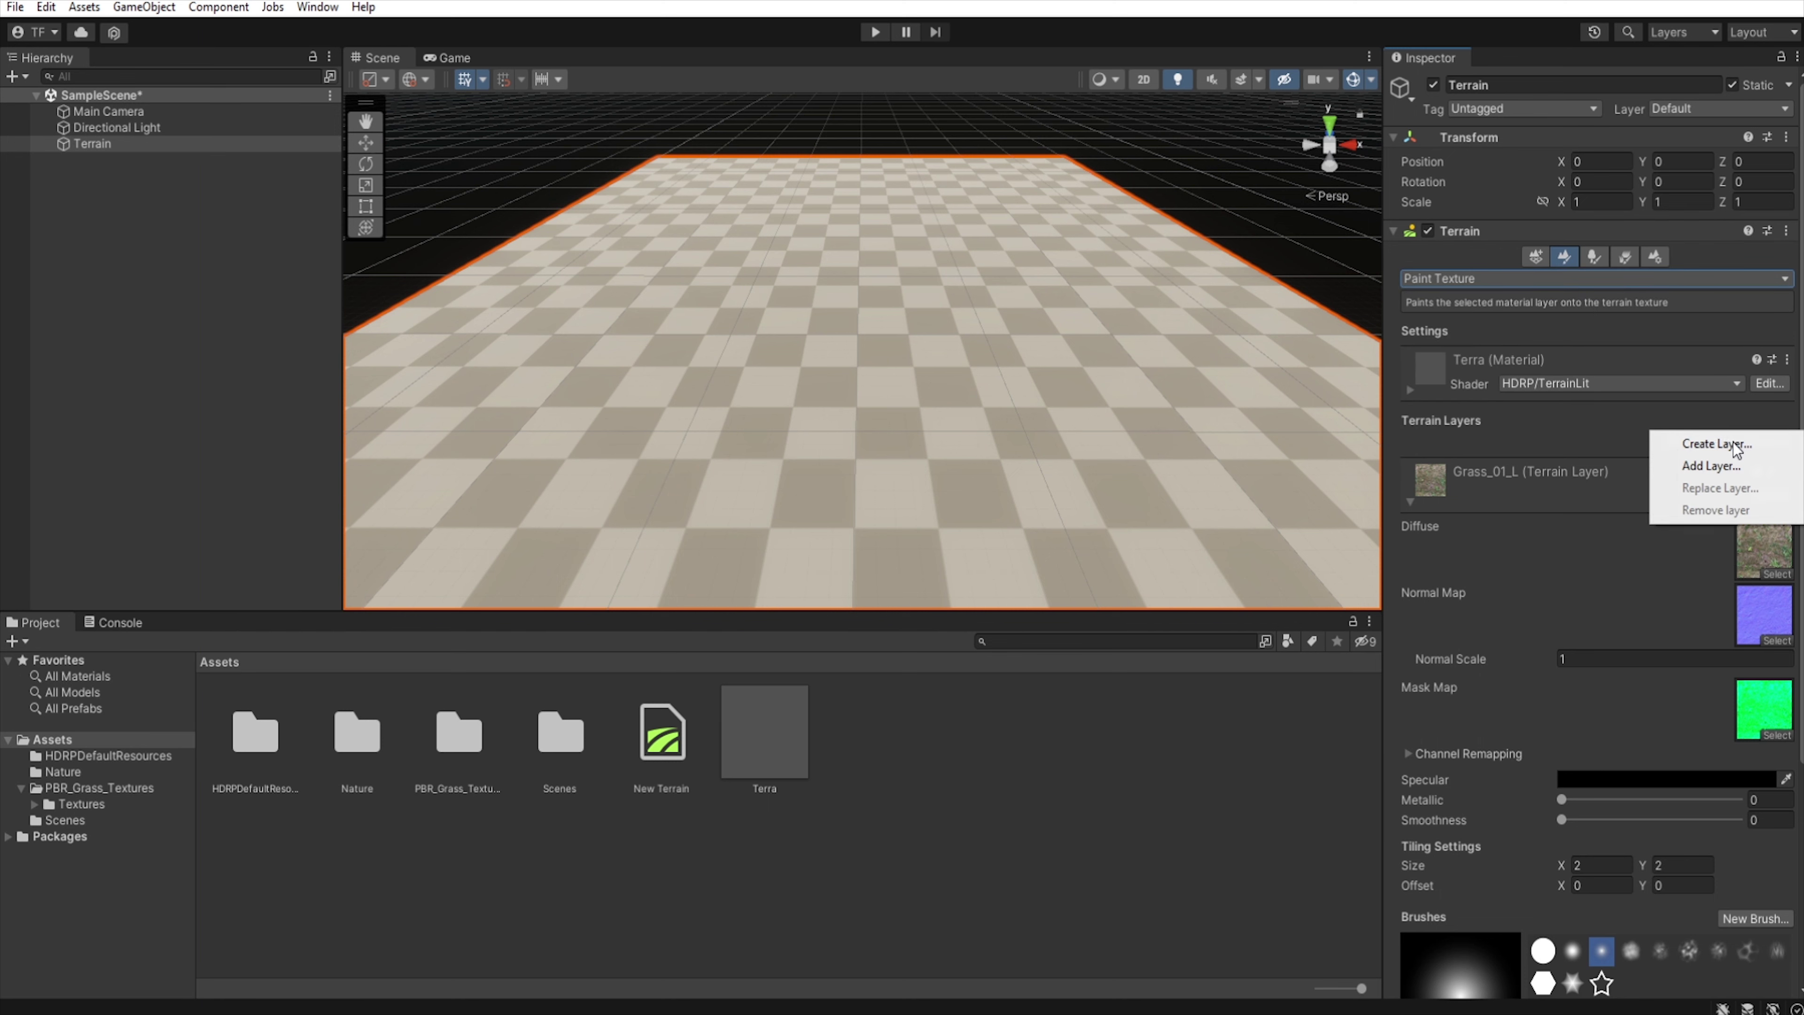
{"action": "left_click", "coordinate": [1705, 462]}
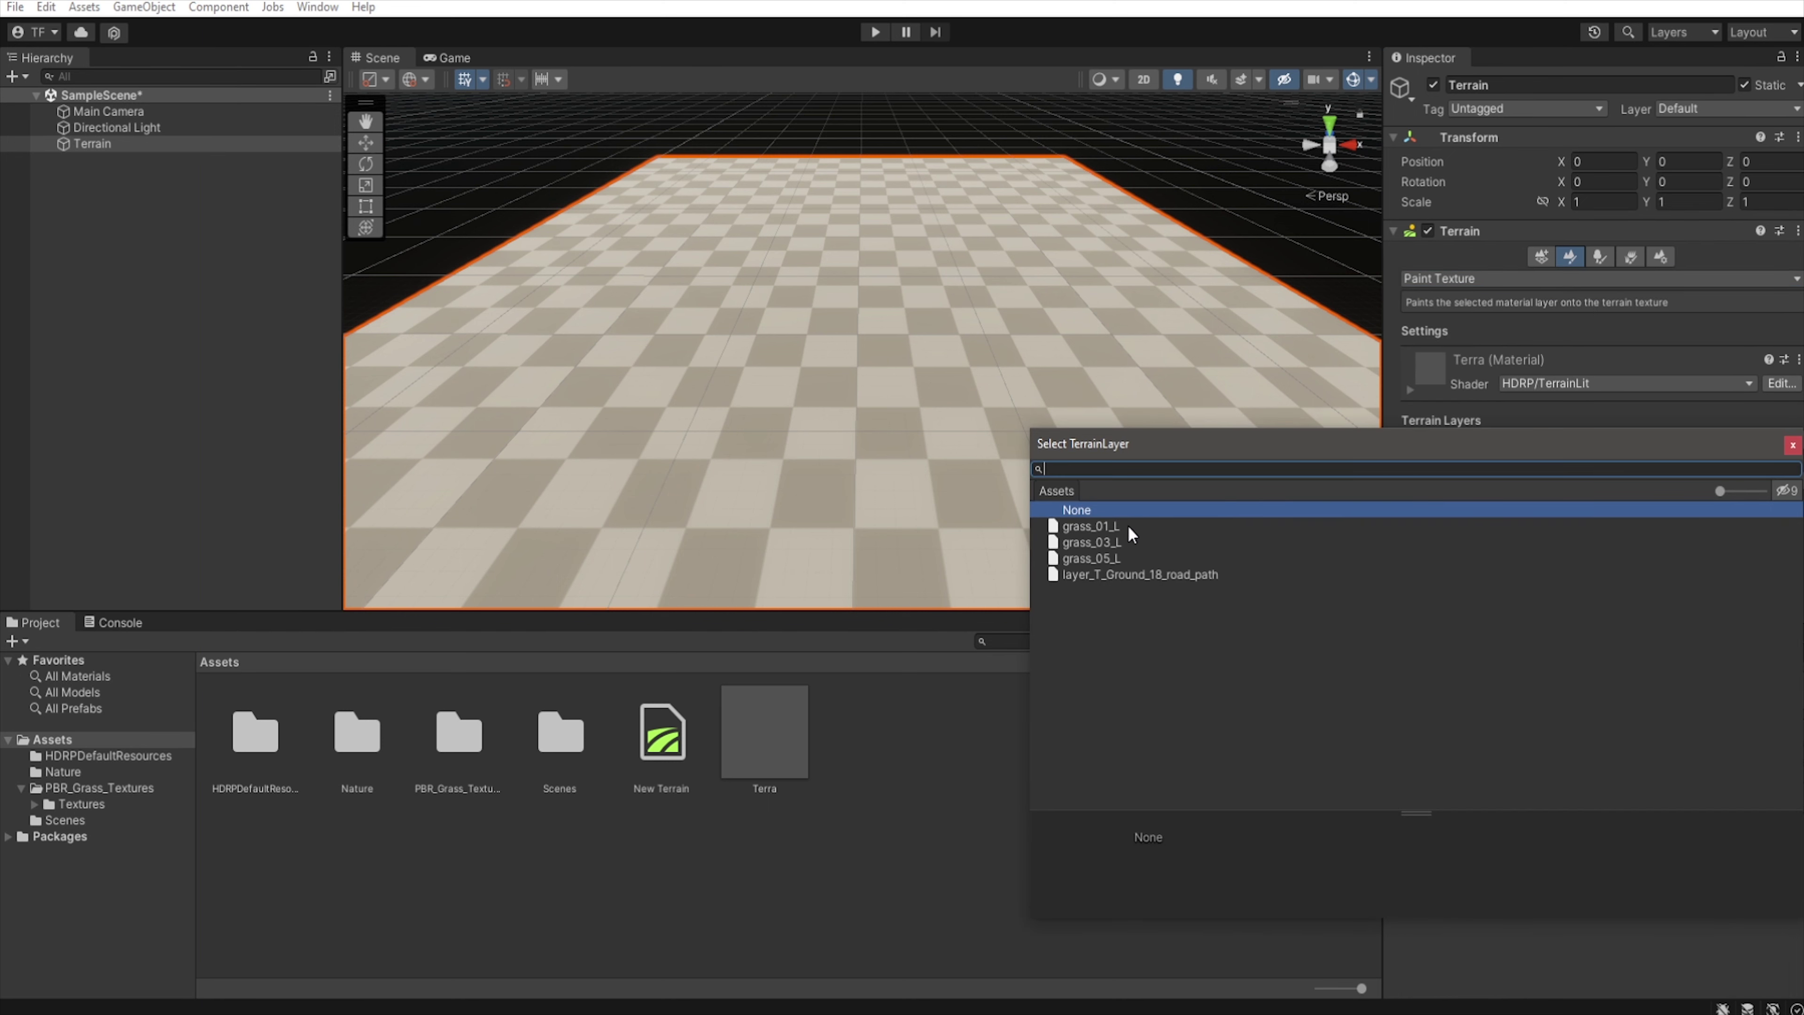
{"action": "double_click", "coordinate": [1140, 574]}
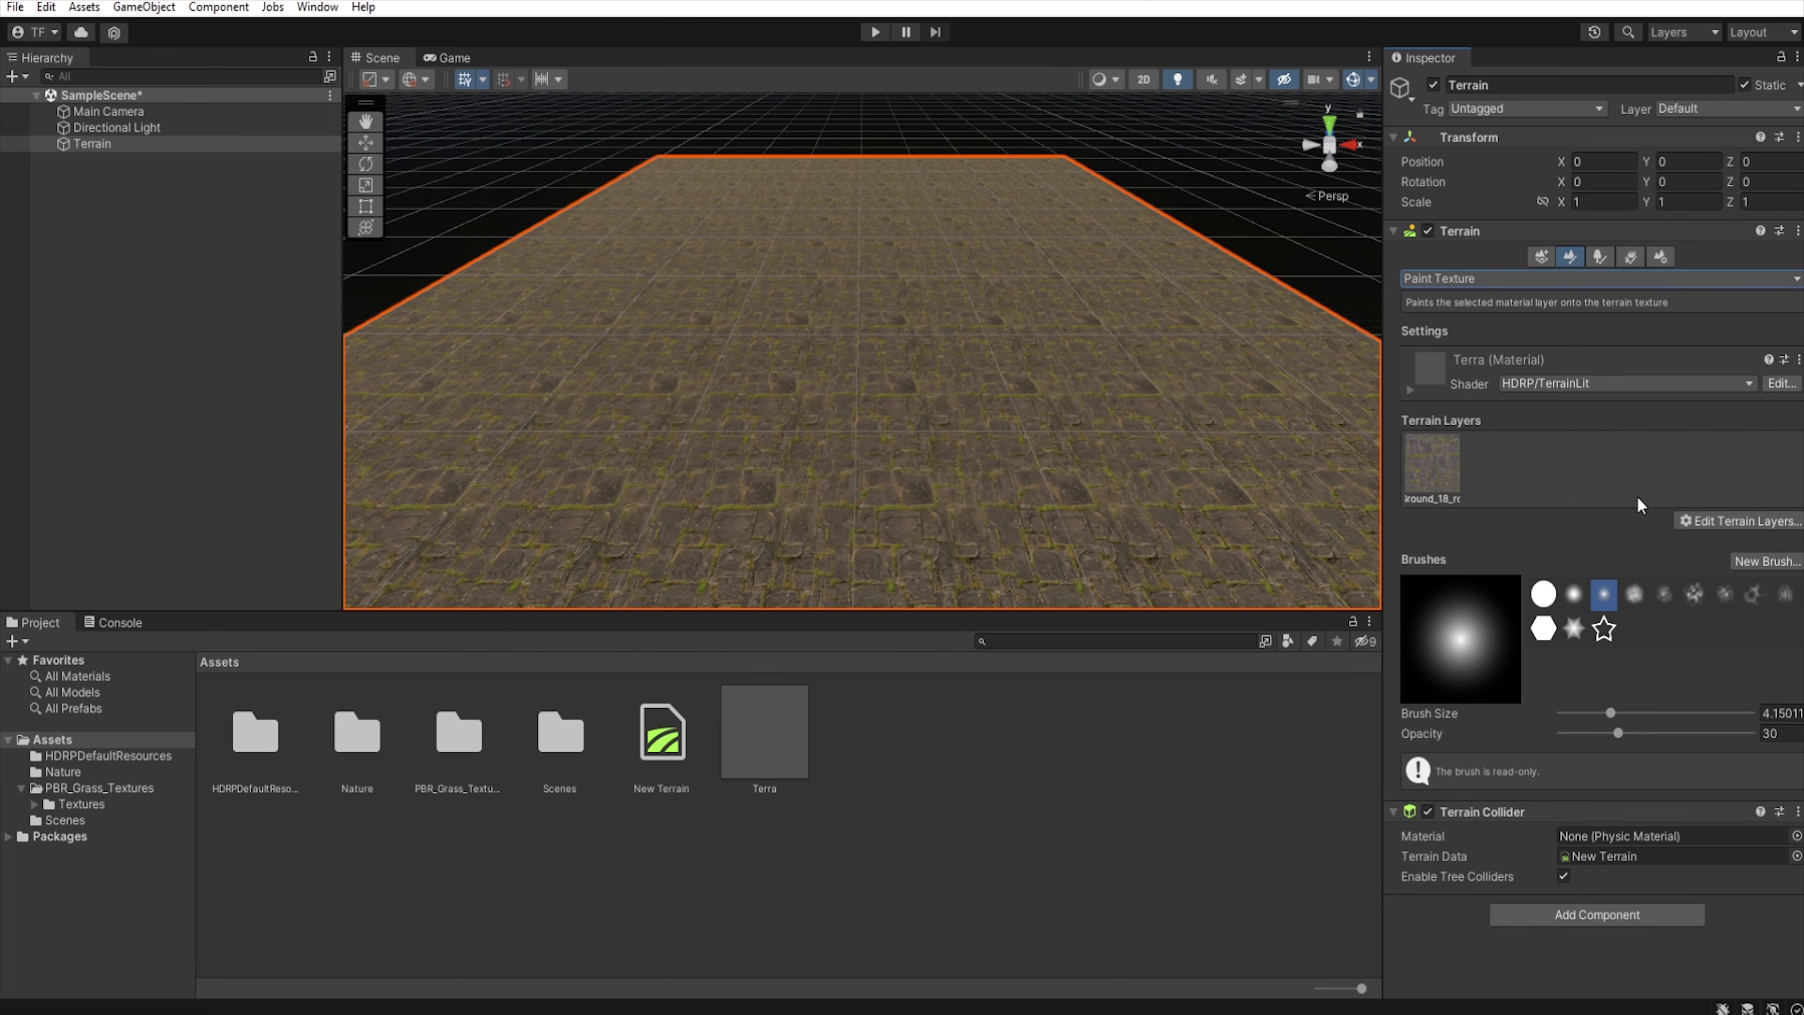
Step: Add grass_01_L, grass_03_L and grass_05_L layers, then locate grass_01_L's mask map
{"action": "left_click", "coordinate": [1738, 521]}
{"action": "left_click", "coordinate": [1711, 546]}
{"action": "double_click", "coordinate": [1140, 604]}
{"action": "left_click", "coordinate": [1738, 521]}
{"action": "left_click", "coordinate": [1711, 546]}
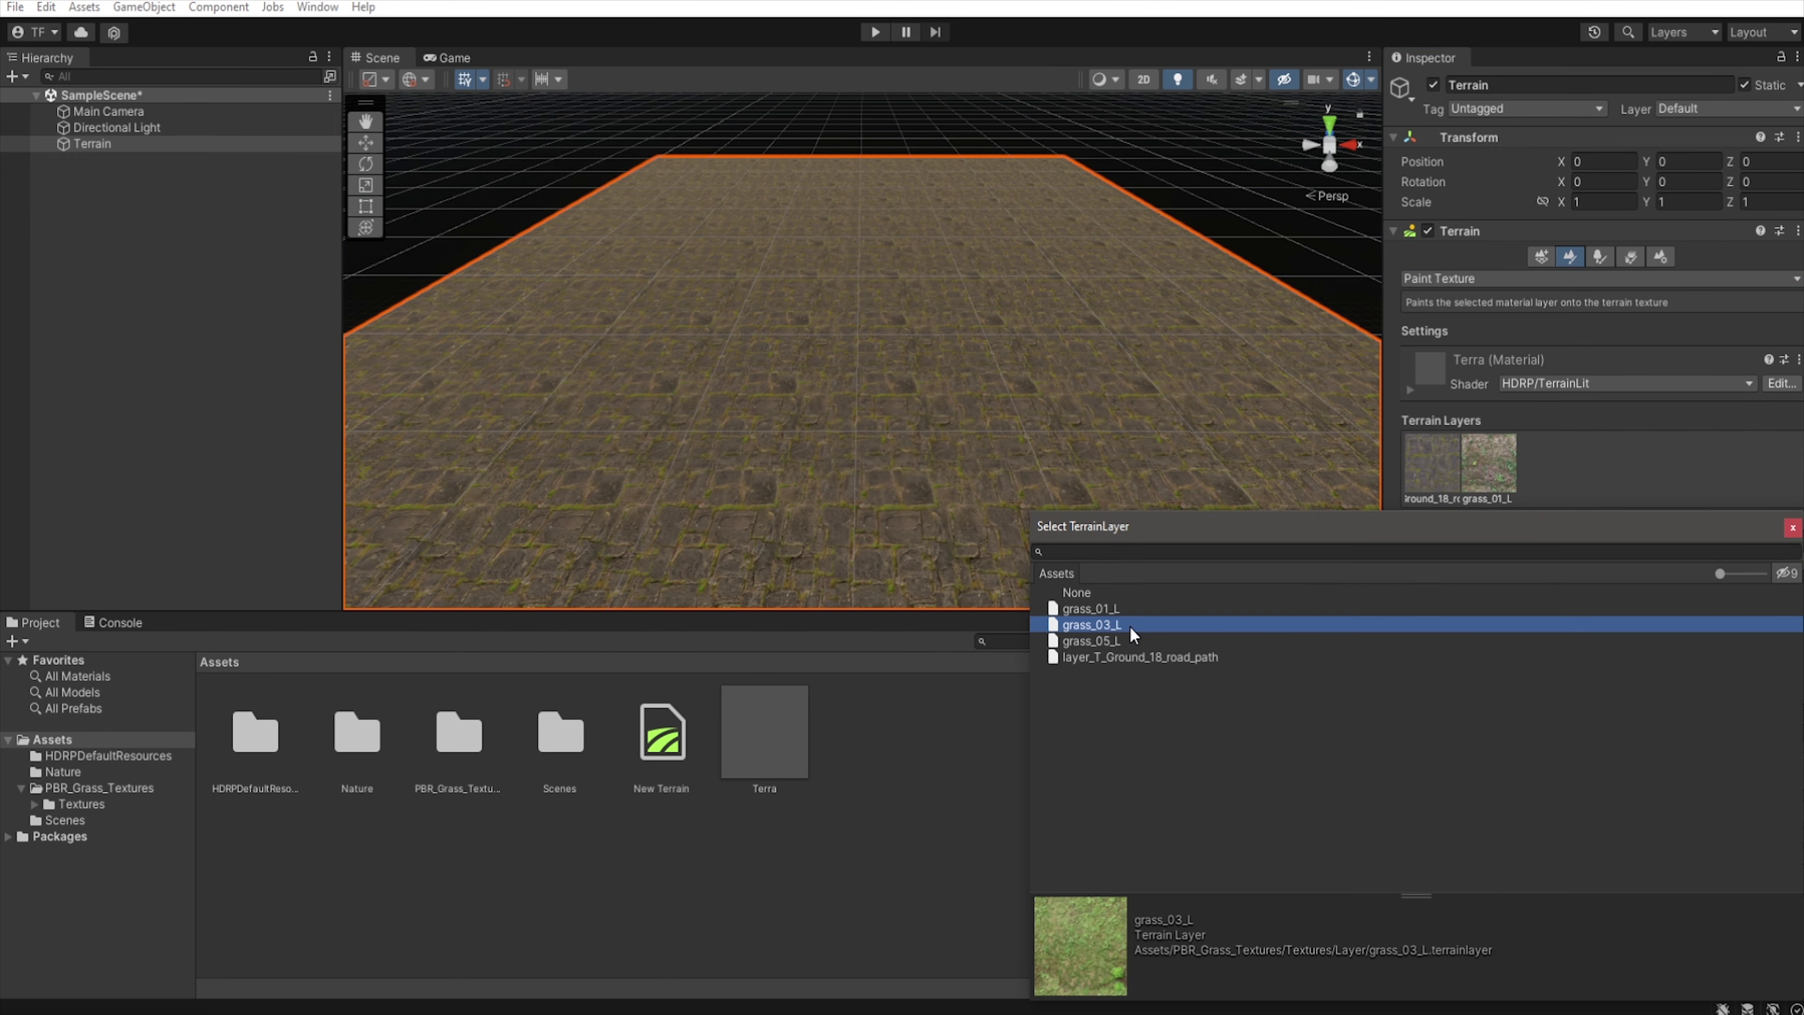
{"action": "double_click", "coordinate": [1088, 628]}
{"action": "left_click", "coordinate": [1738, 521]}
{"action": "left_click", "coordinate": [1711, 546]}
{"action": "double_click", "coordinate": [1115, 638]}
{"action": "left_click", "coordinate": [1499, 466]}
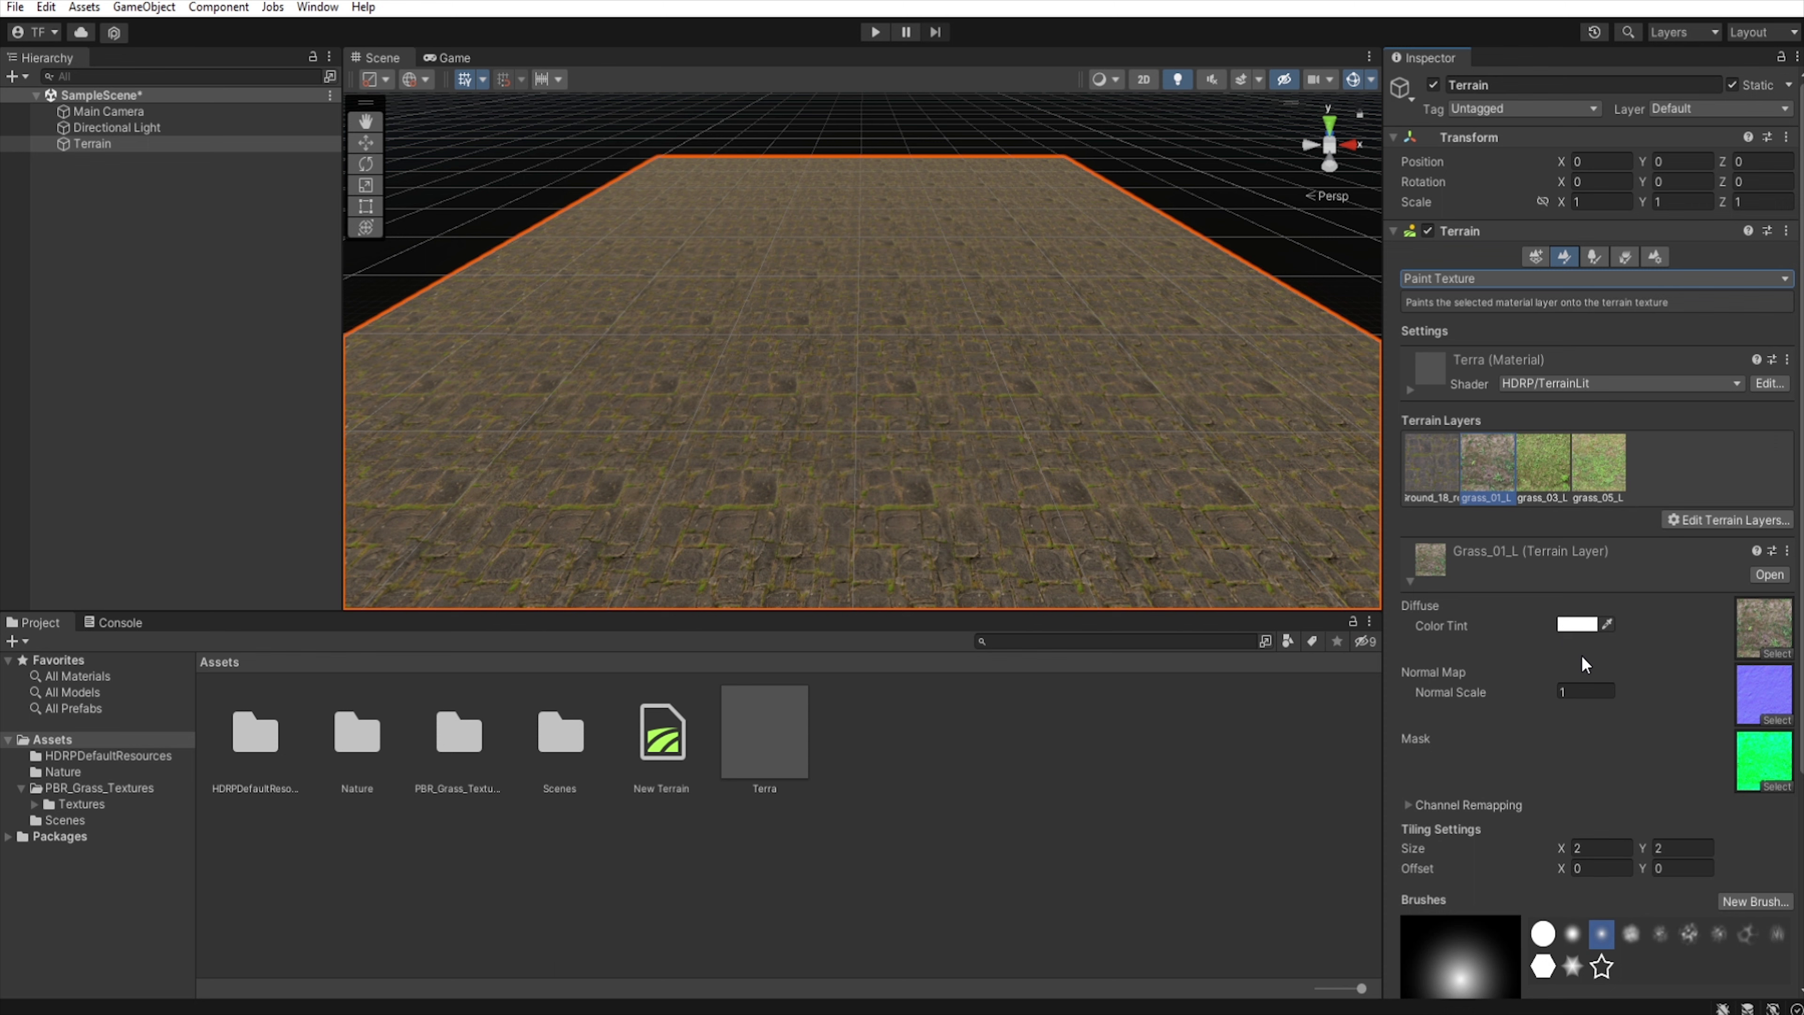
{"action": "left_click", "coordinate": [1766, 760]}
Step: Preview grass_01_maskmap's blue height channel, then return the preview to RGB
{"action": "double_click", "coordinate": [1765, 761]}
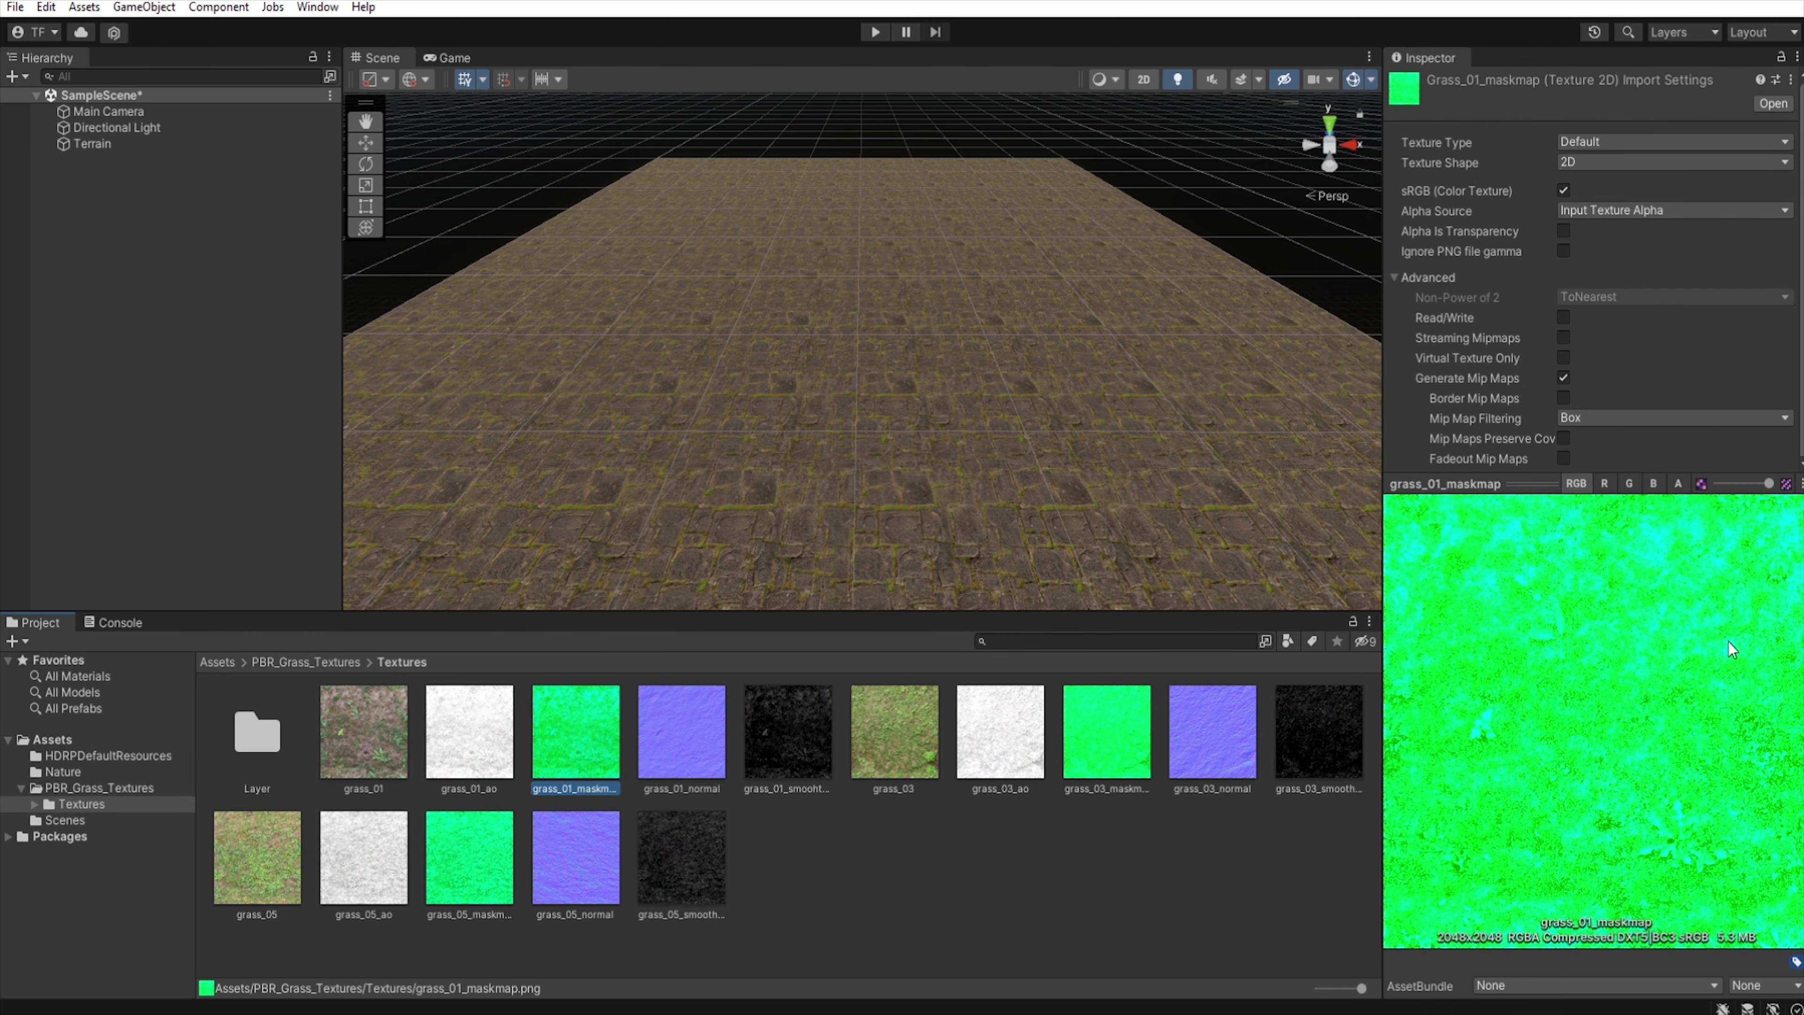
{"action": "left_click", "coordinate": [1662, 481]}
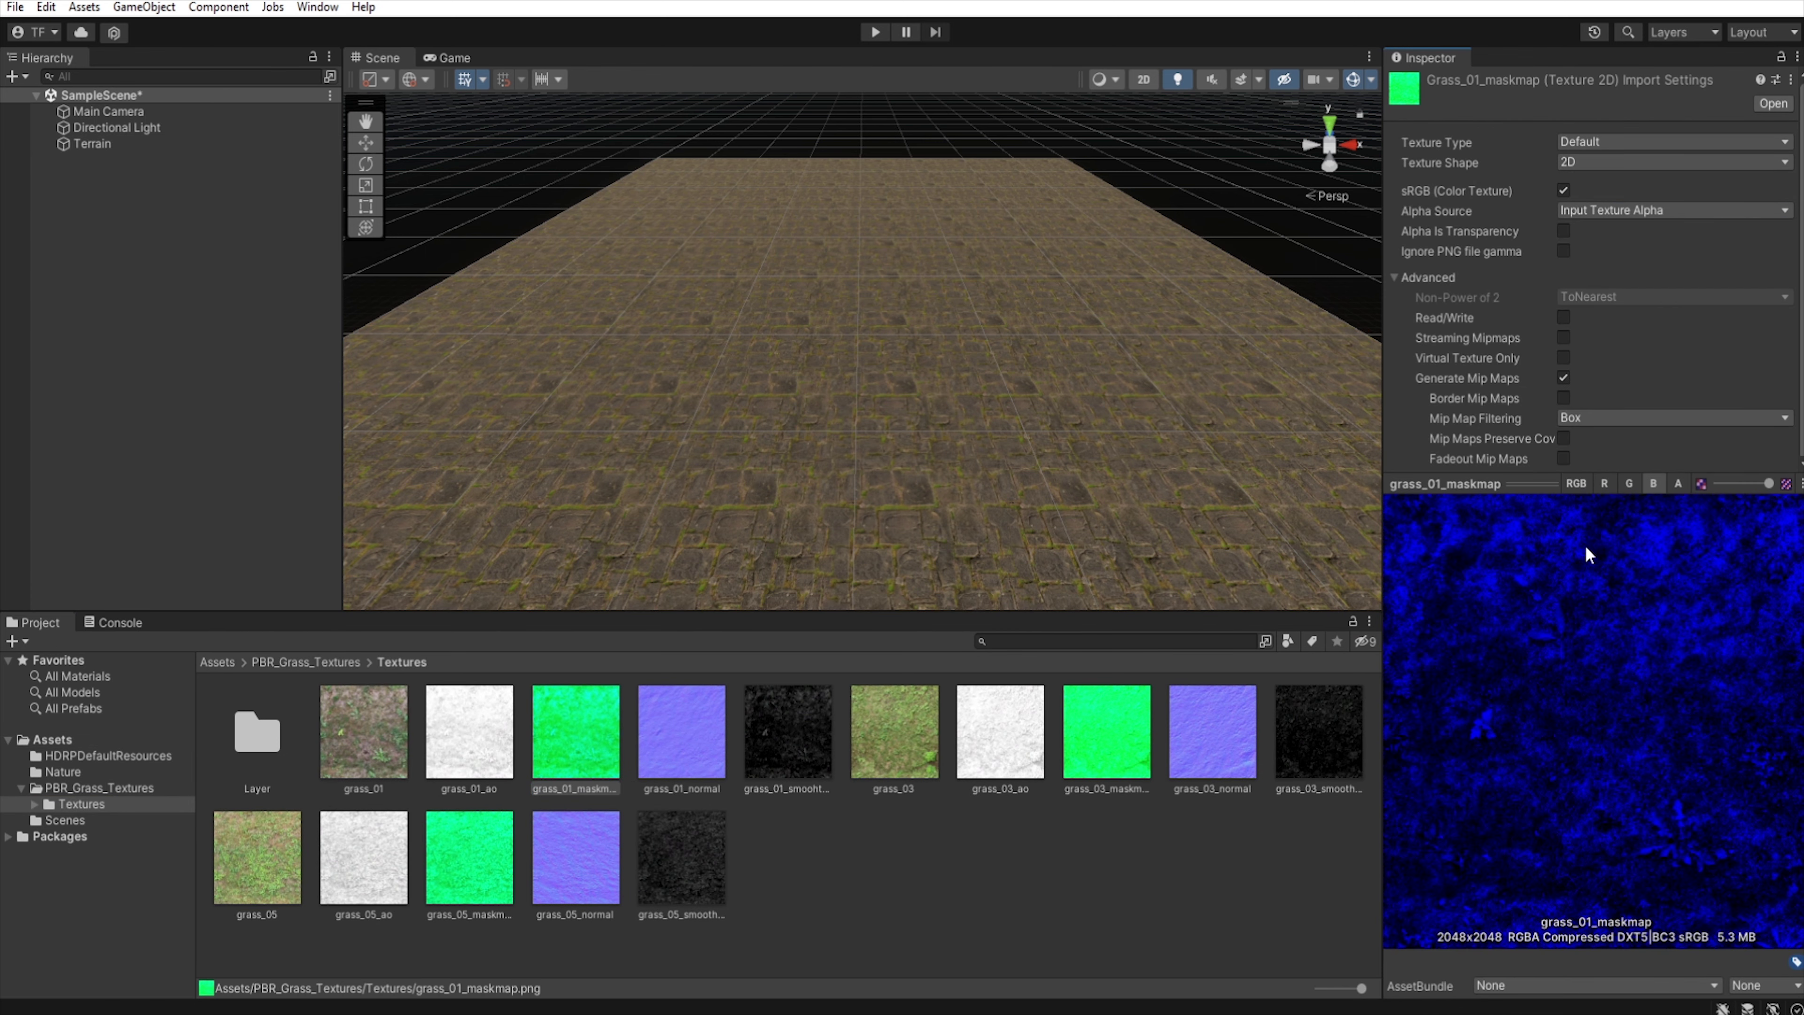
{"action": "left_click", "coordinate": [1578, 483]}
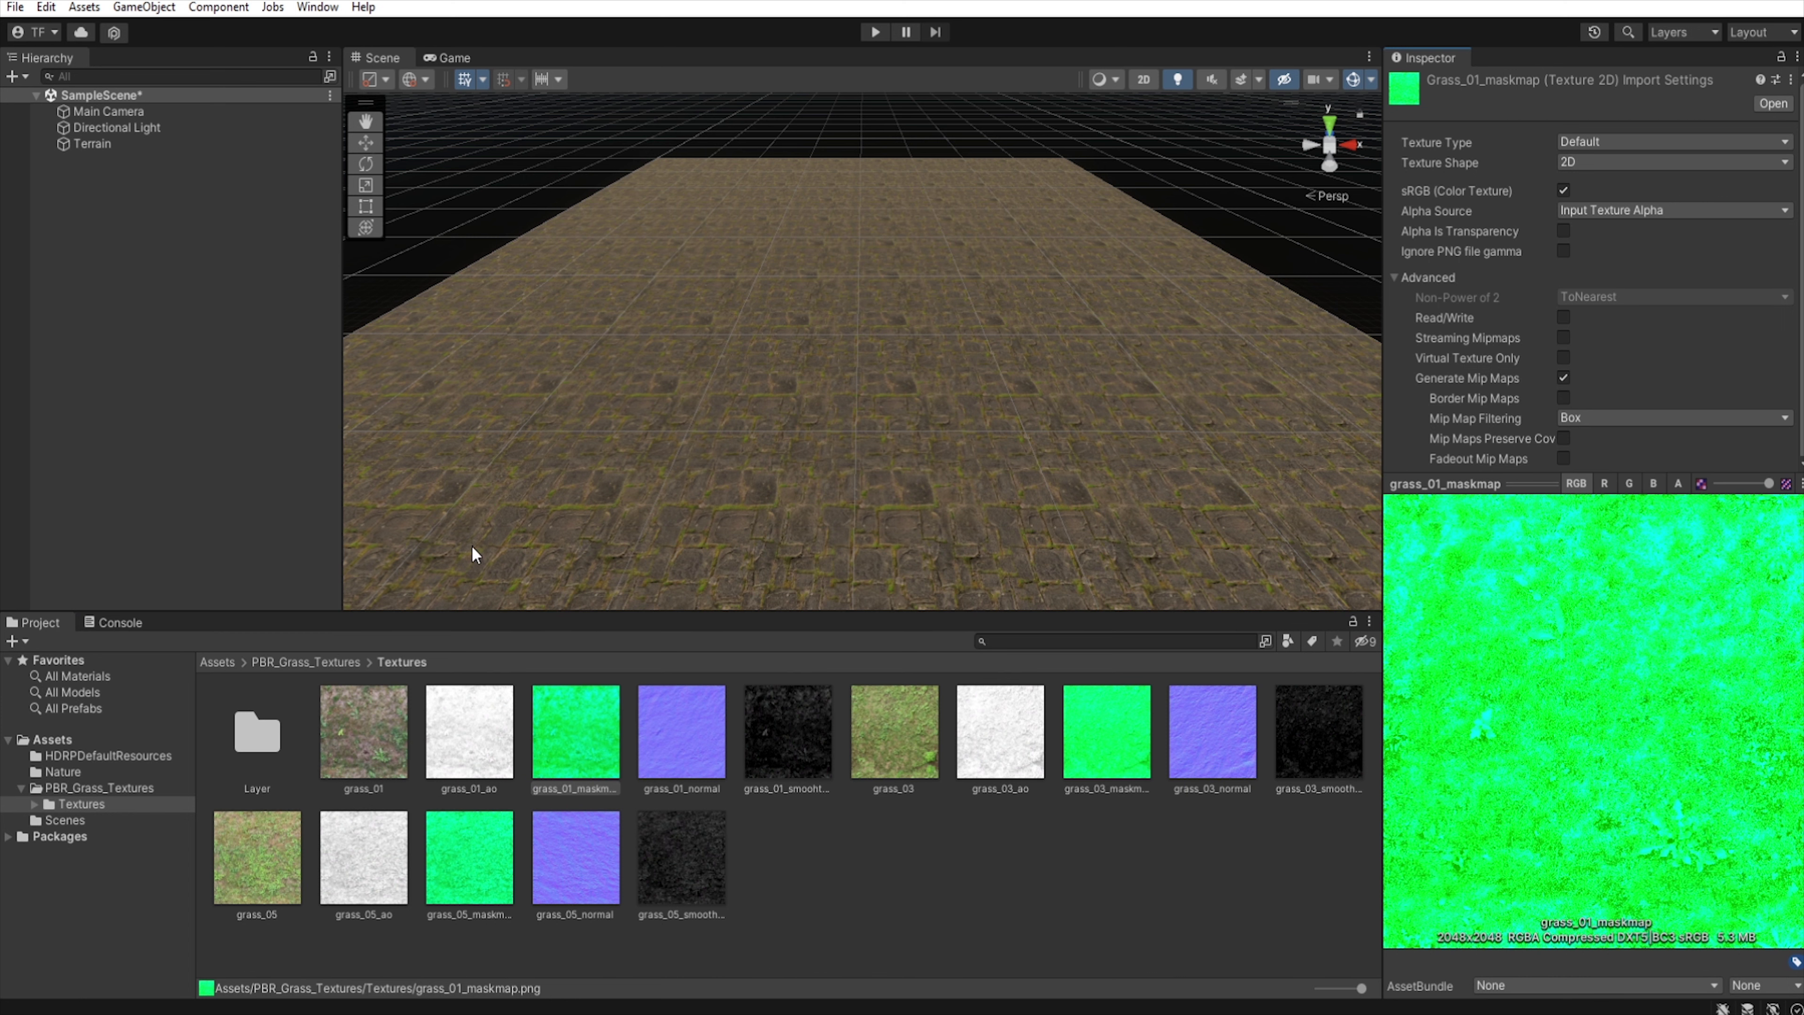
Step: Show the grass_01_L layer's Channel Remapping settings with the scene view close over the terrain
{"action": "left_click", "coordinate": [181, 145]}
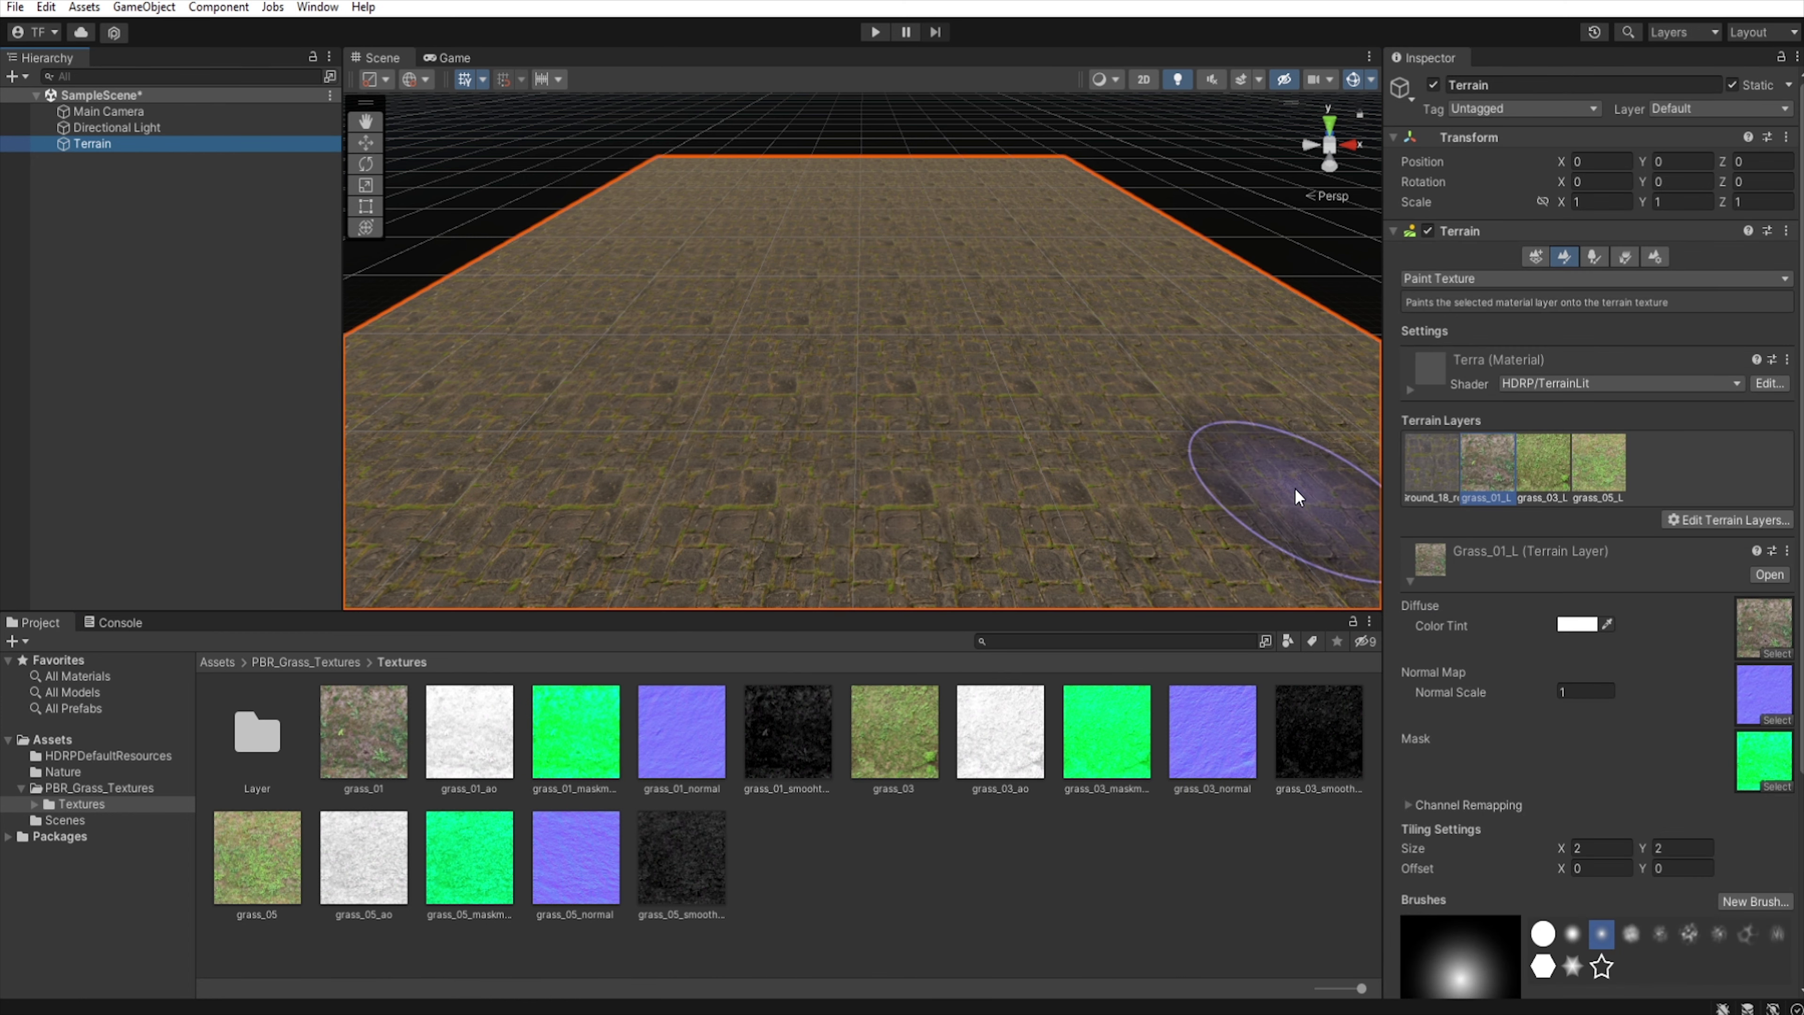
{"action": "left_click", "coordinate": [1491, 469]}
{"action": "left_click", "coordinate": [1409, 804]}
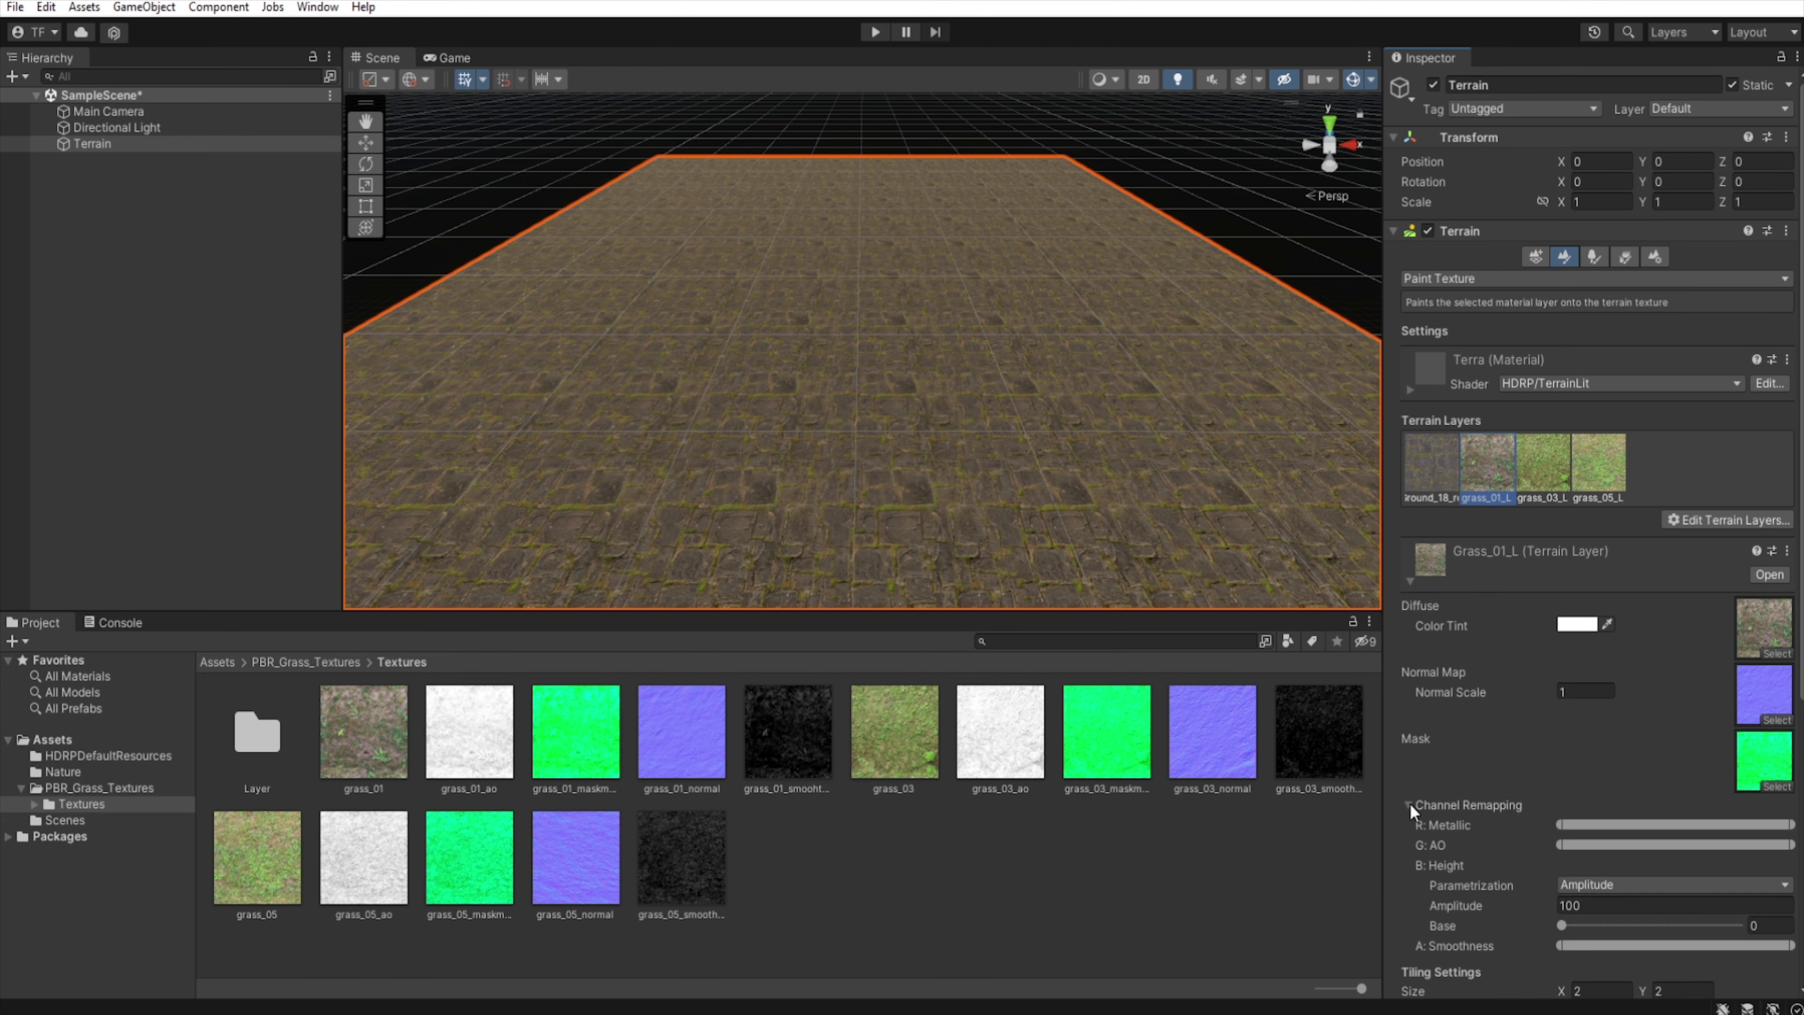
{"action": "scroll", "coordinate": [1540, 791], "scroll_direction": "down", "scroll_amount": 4}
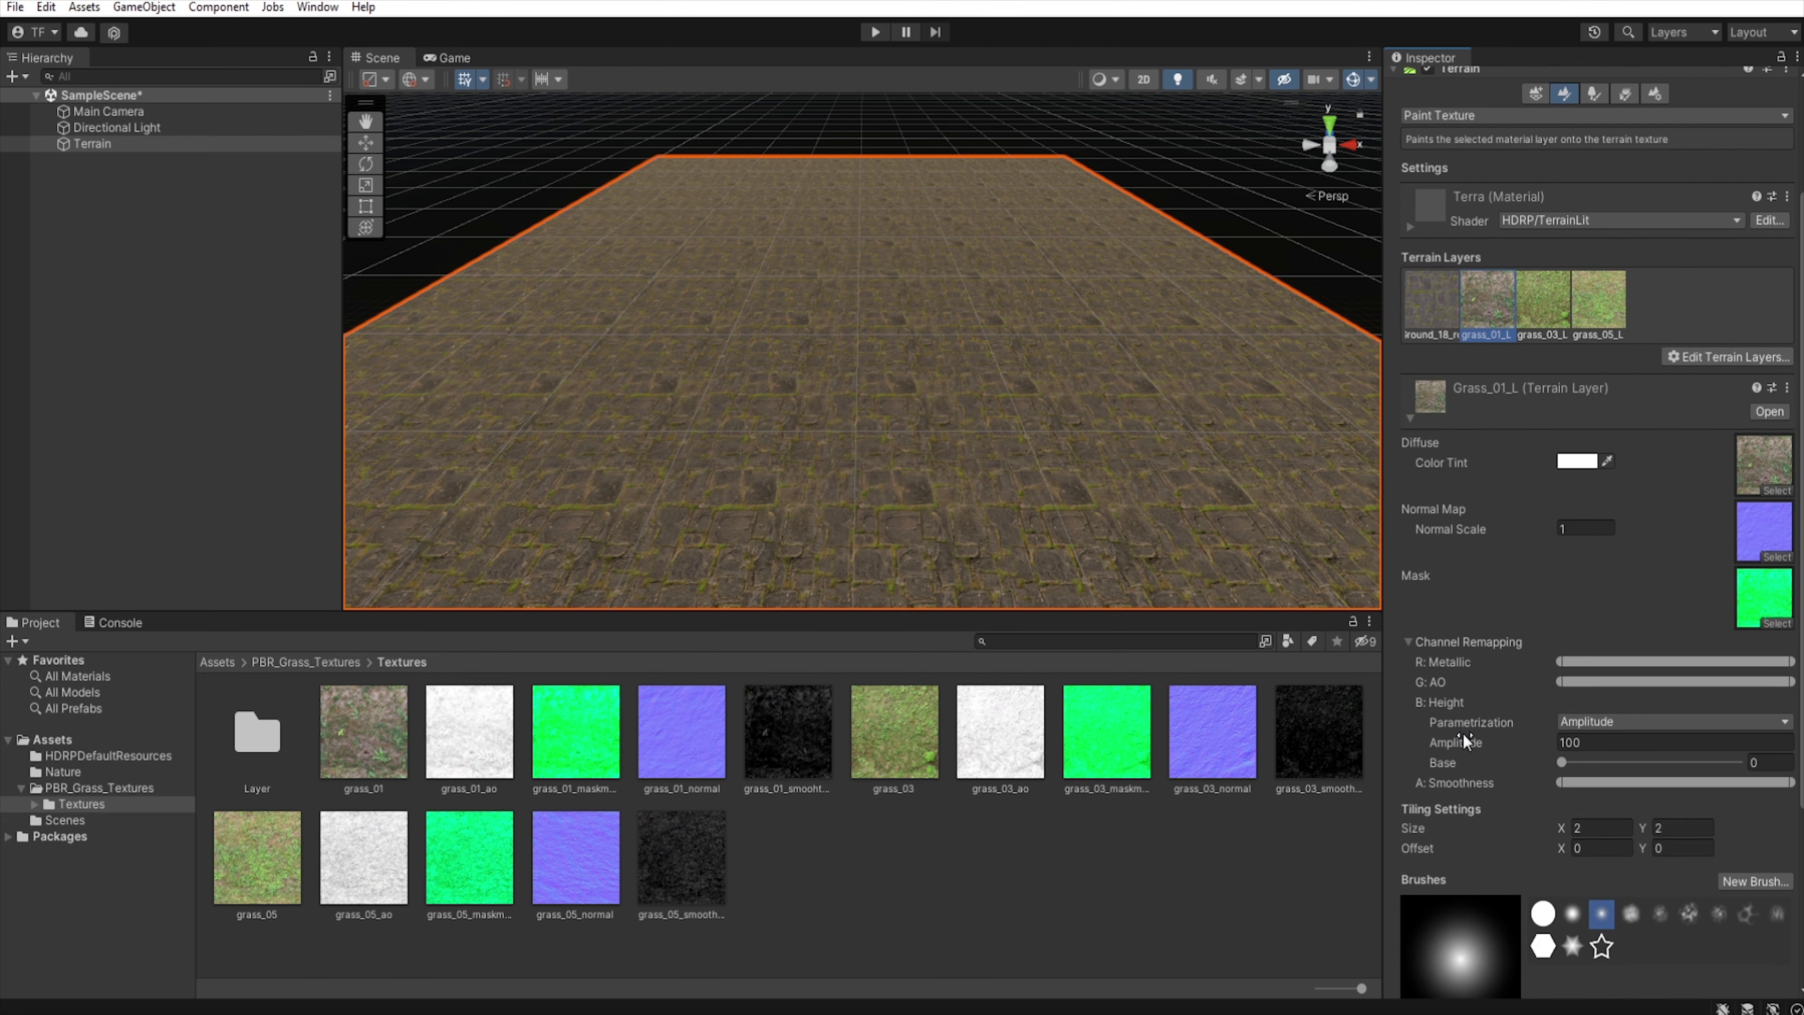
{"action": "mouse_move", "coordinate": [1091, 355]}
{"action": "right_mouse_down"}
{"action": "mouse_move", "coordinate": [995, 483]}
{"action": "mouse_move", "coordinate": [1076, 500]}
{"action": "mouse_move", "coordinate": [1090, 377]}
{"action": "right_mouse_up"}
Step: Set the road path layer's height amplitude to 100, then paint grass_01 patches onto the stones with a smaller brush
{"action": "left_click", "coordinate": [1424, 304]}
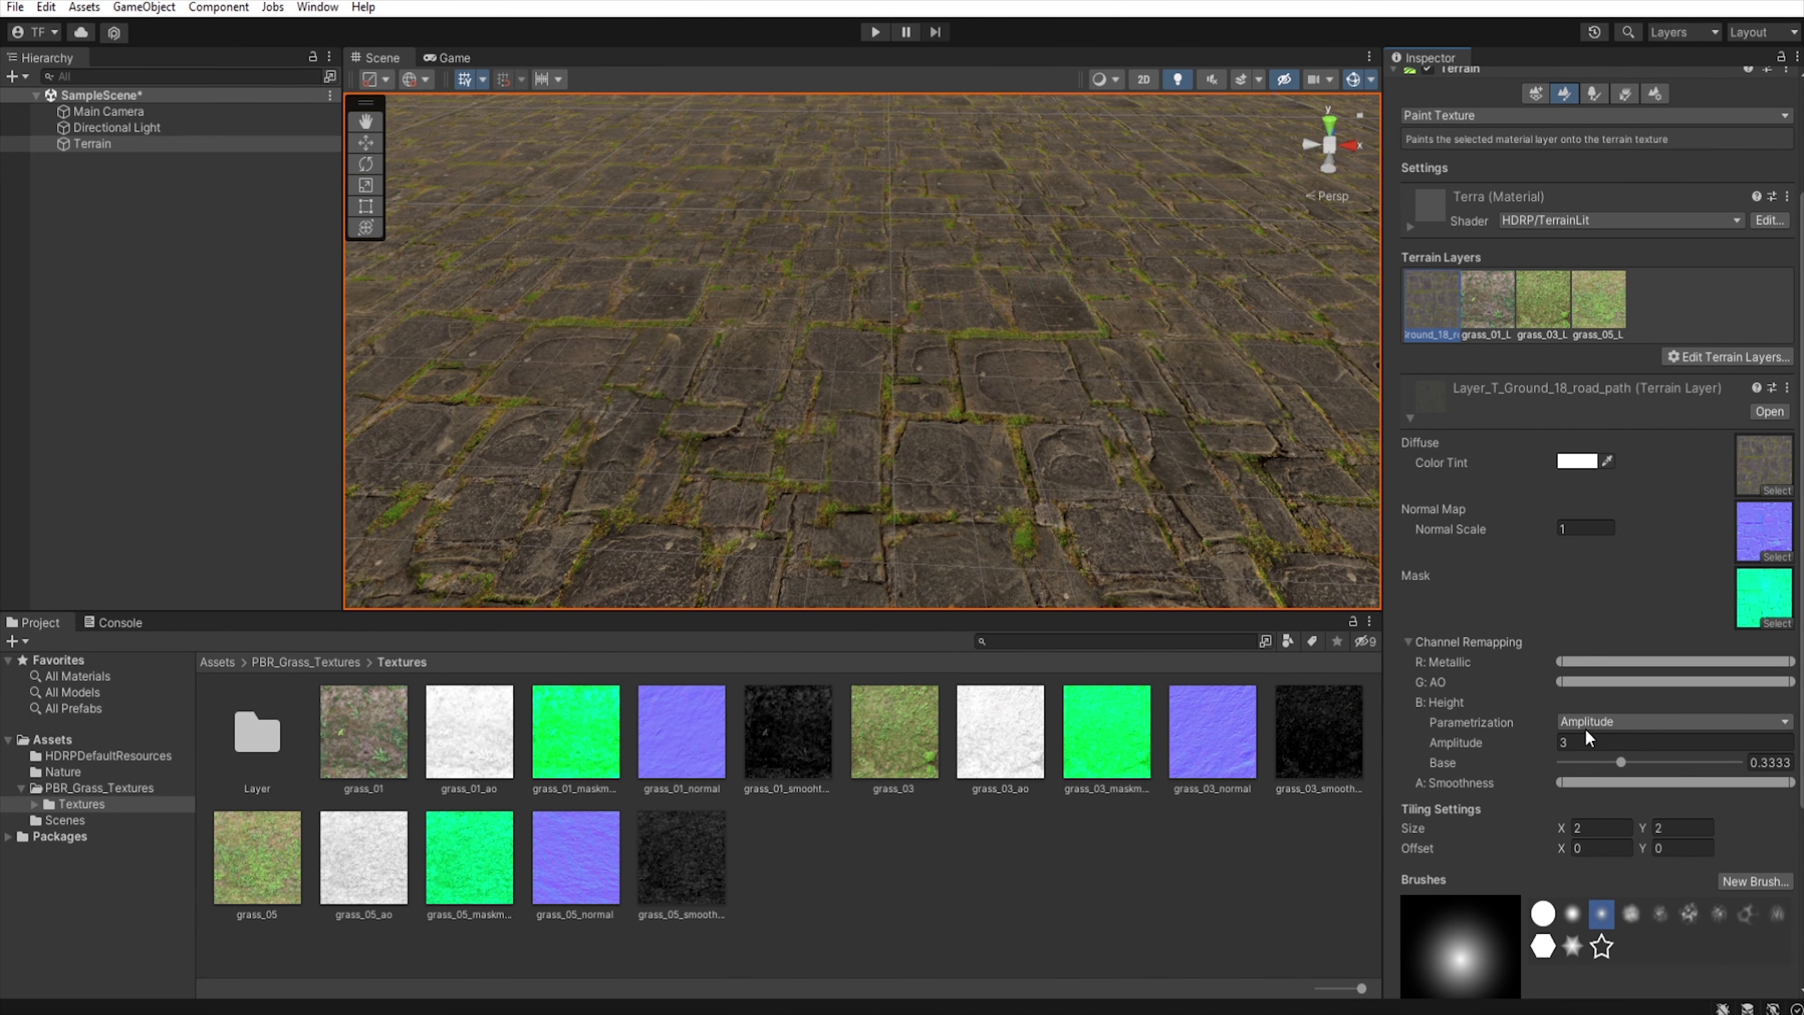
{"action": "left_click", "coordinate": [1570, 744]}
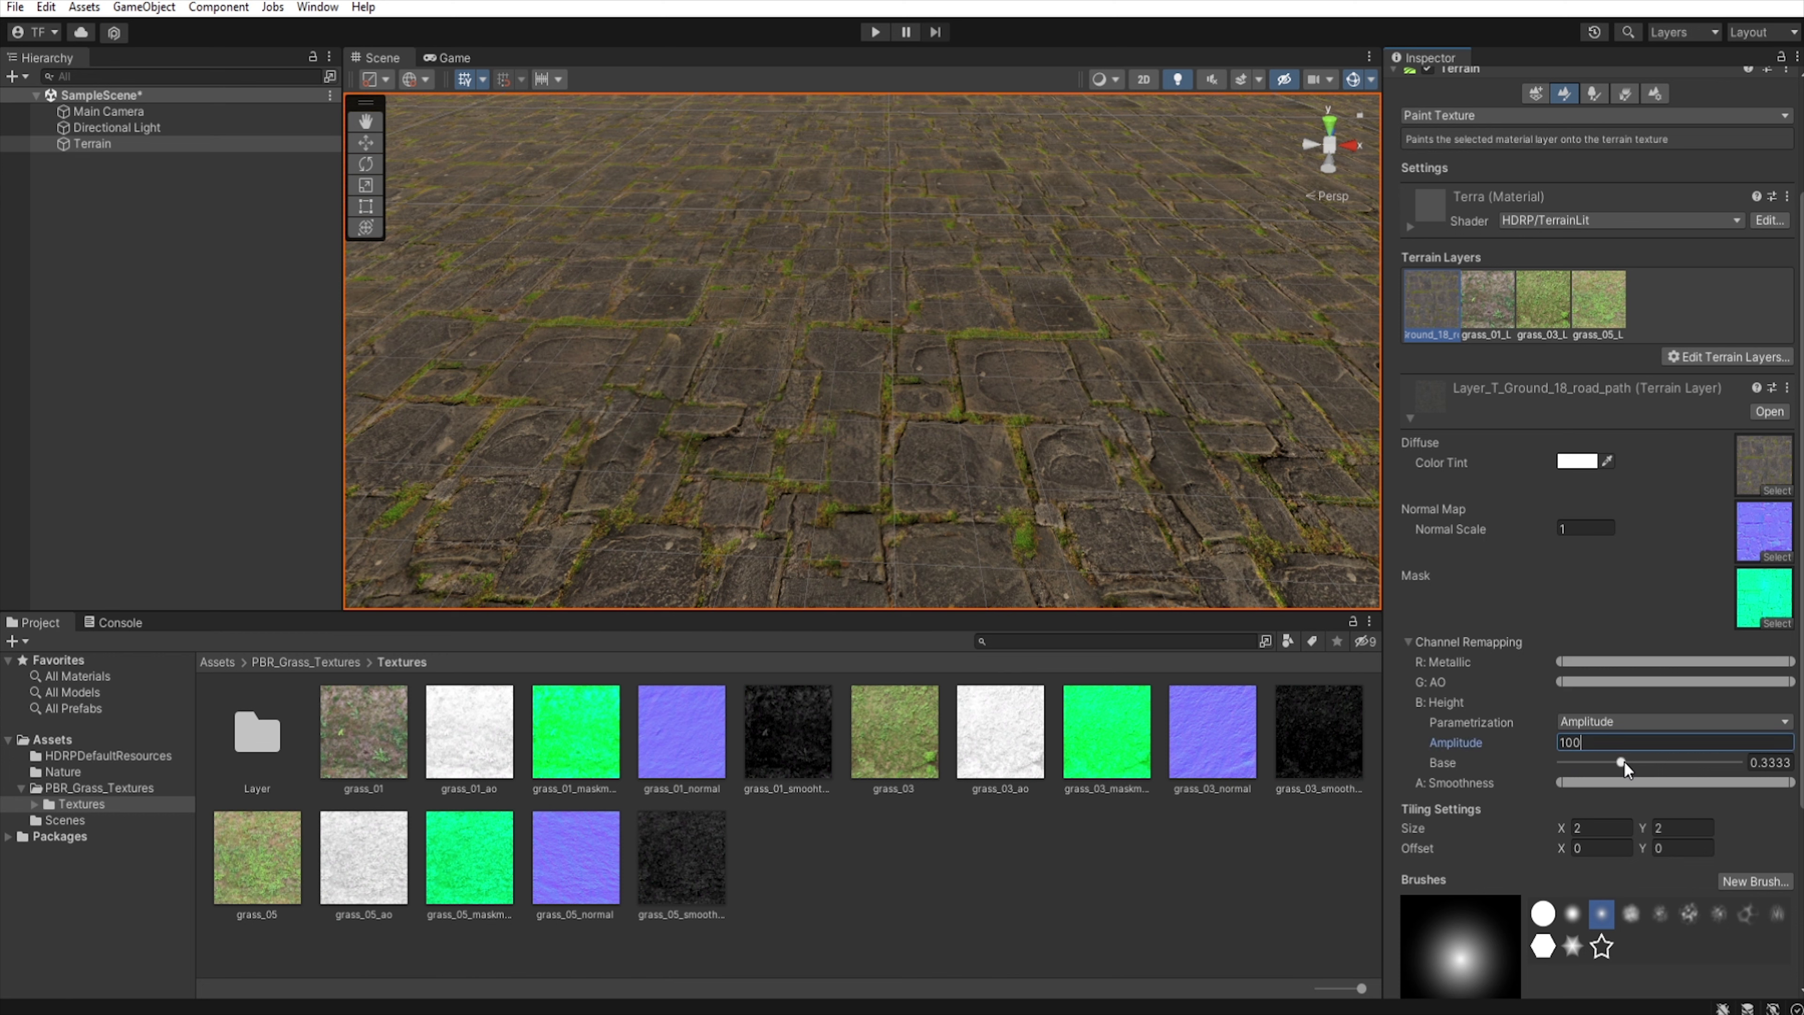
{"action": "left_click", "coordinate": [1473, 313]}
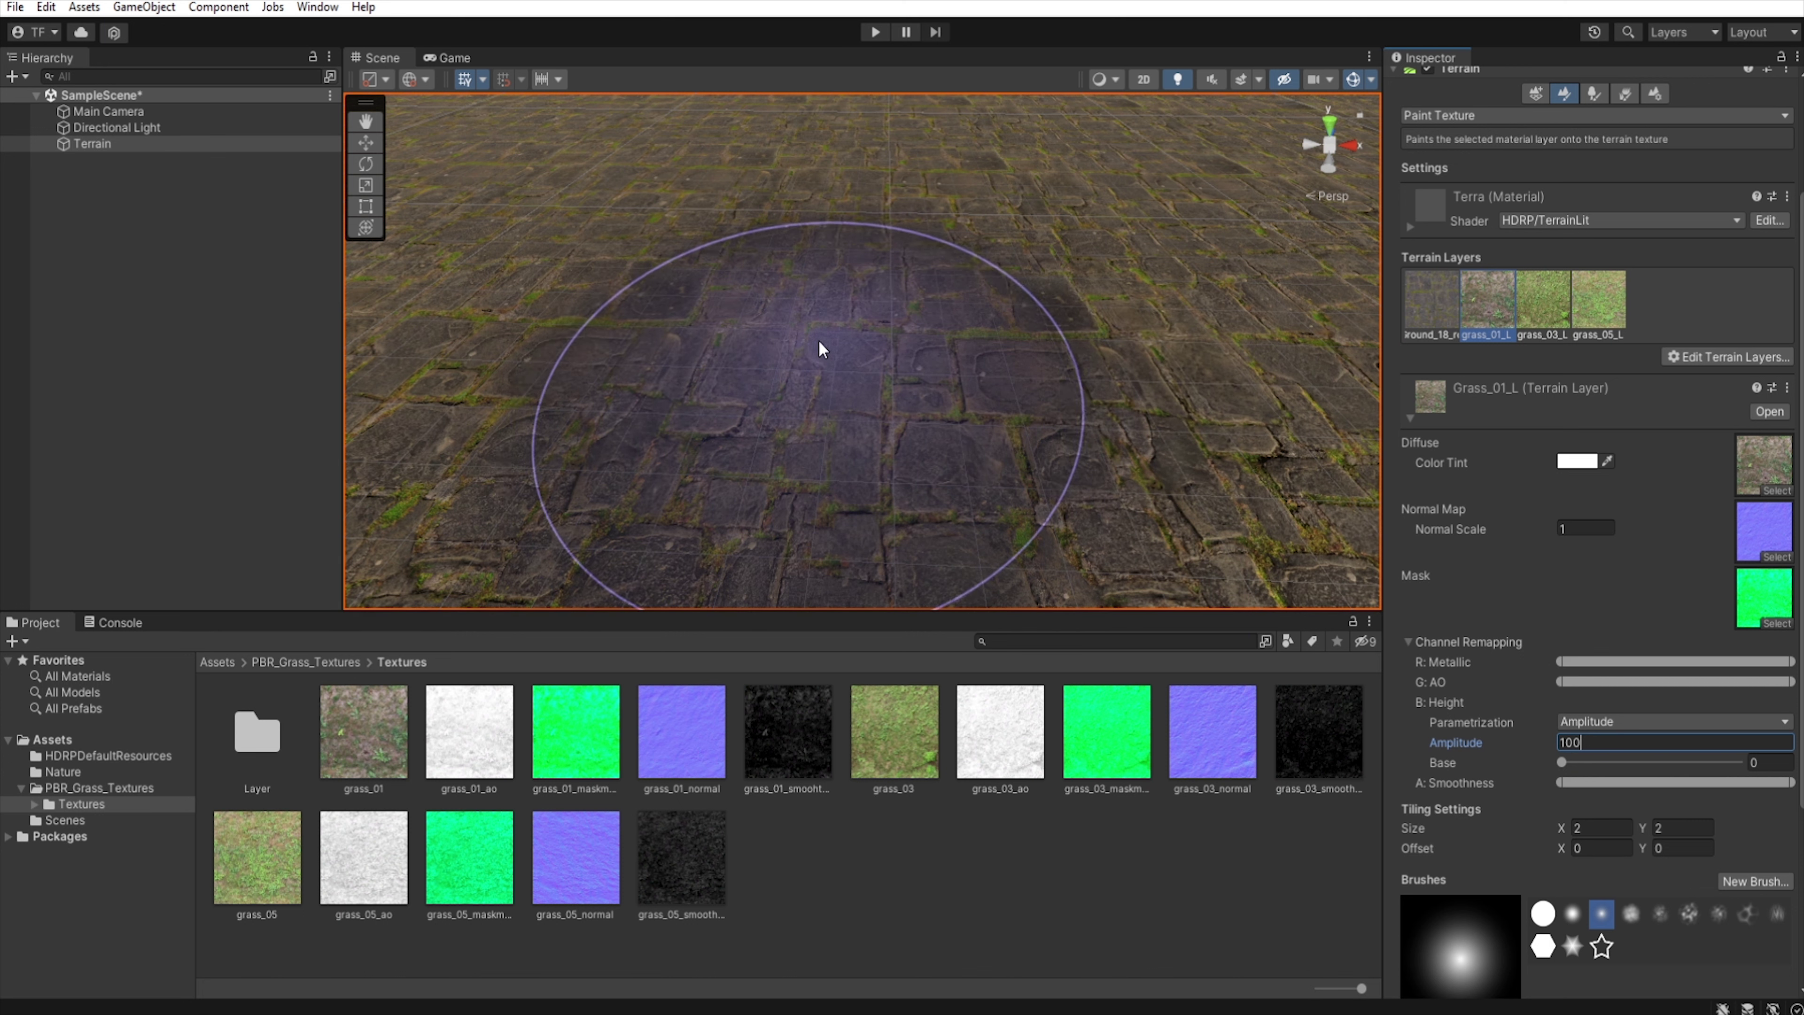
{"action": "left_click_drag", "start_coordinate": [822, 347], "coordinate": [839, 351]}
{"action": "key", "text": "s"}
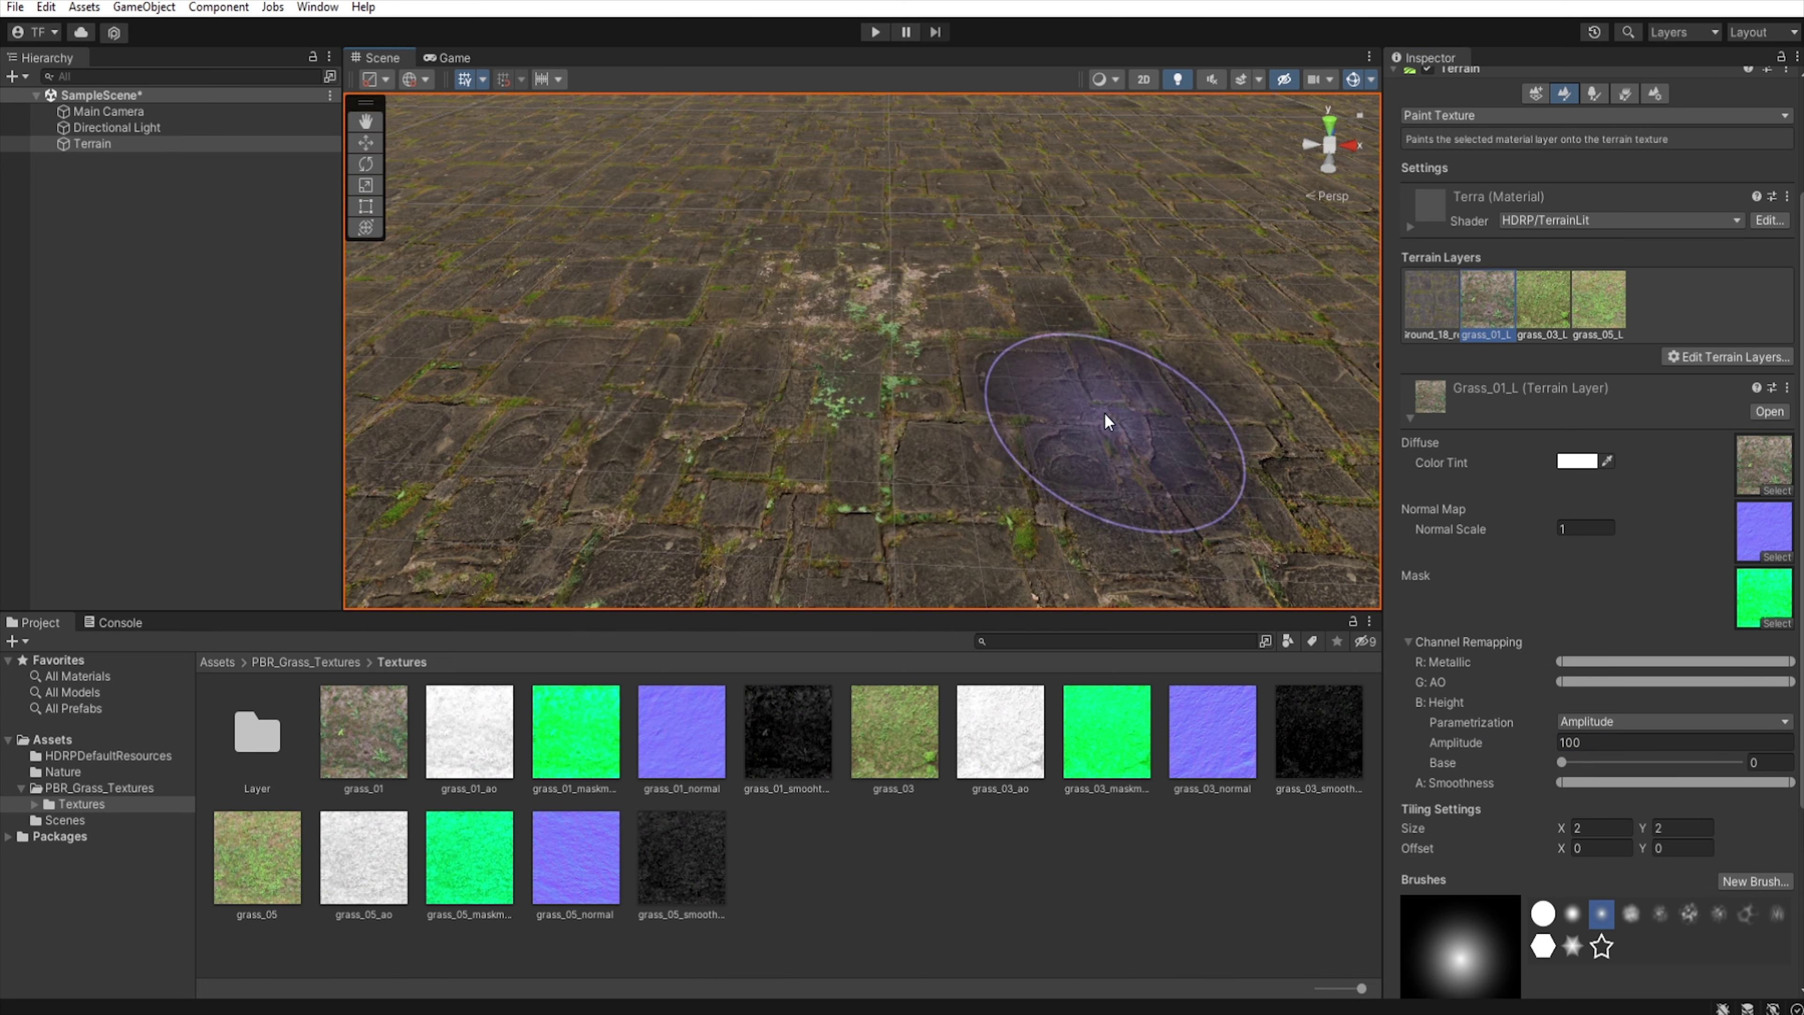
{"action": "mouse_move", "coordinate": [1095, 430]}
{"action": "left_mouse_down"}
{"action": "mouse_move", "coordinate": [1170, 495]}
{"action": "mouse_move", "coordinate": [849, 534]}
{"action": "mouse_move", "coordinate": [733, 482]}
{"action": "mouse_move", "coordinate": [733, 448]}
{"action": "mouse_move", "coordinate": [698, 437]}
{"action": "mouse_move", "coordinate": [706, 520]}
{"action": "mouse_move", "coordinate": [1056, 483]}
{"action": "mouse_move", "coordinate": [997, 435]}
{"action": "mouse_move", "coordinate": [1154, 419]}
{"action": "left_mouse_up"}
Step: Raise grass_01's height base to 0.086
{"action": "scroll", "coordinate": [1225, 384], "scroll_direction": "up", "scroll_amount": 5}
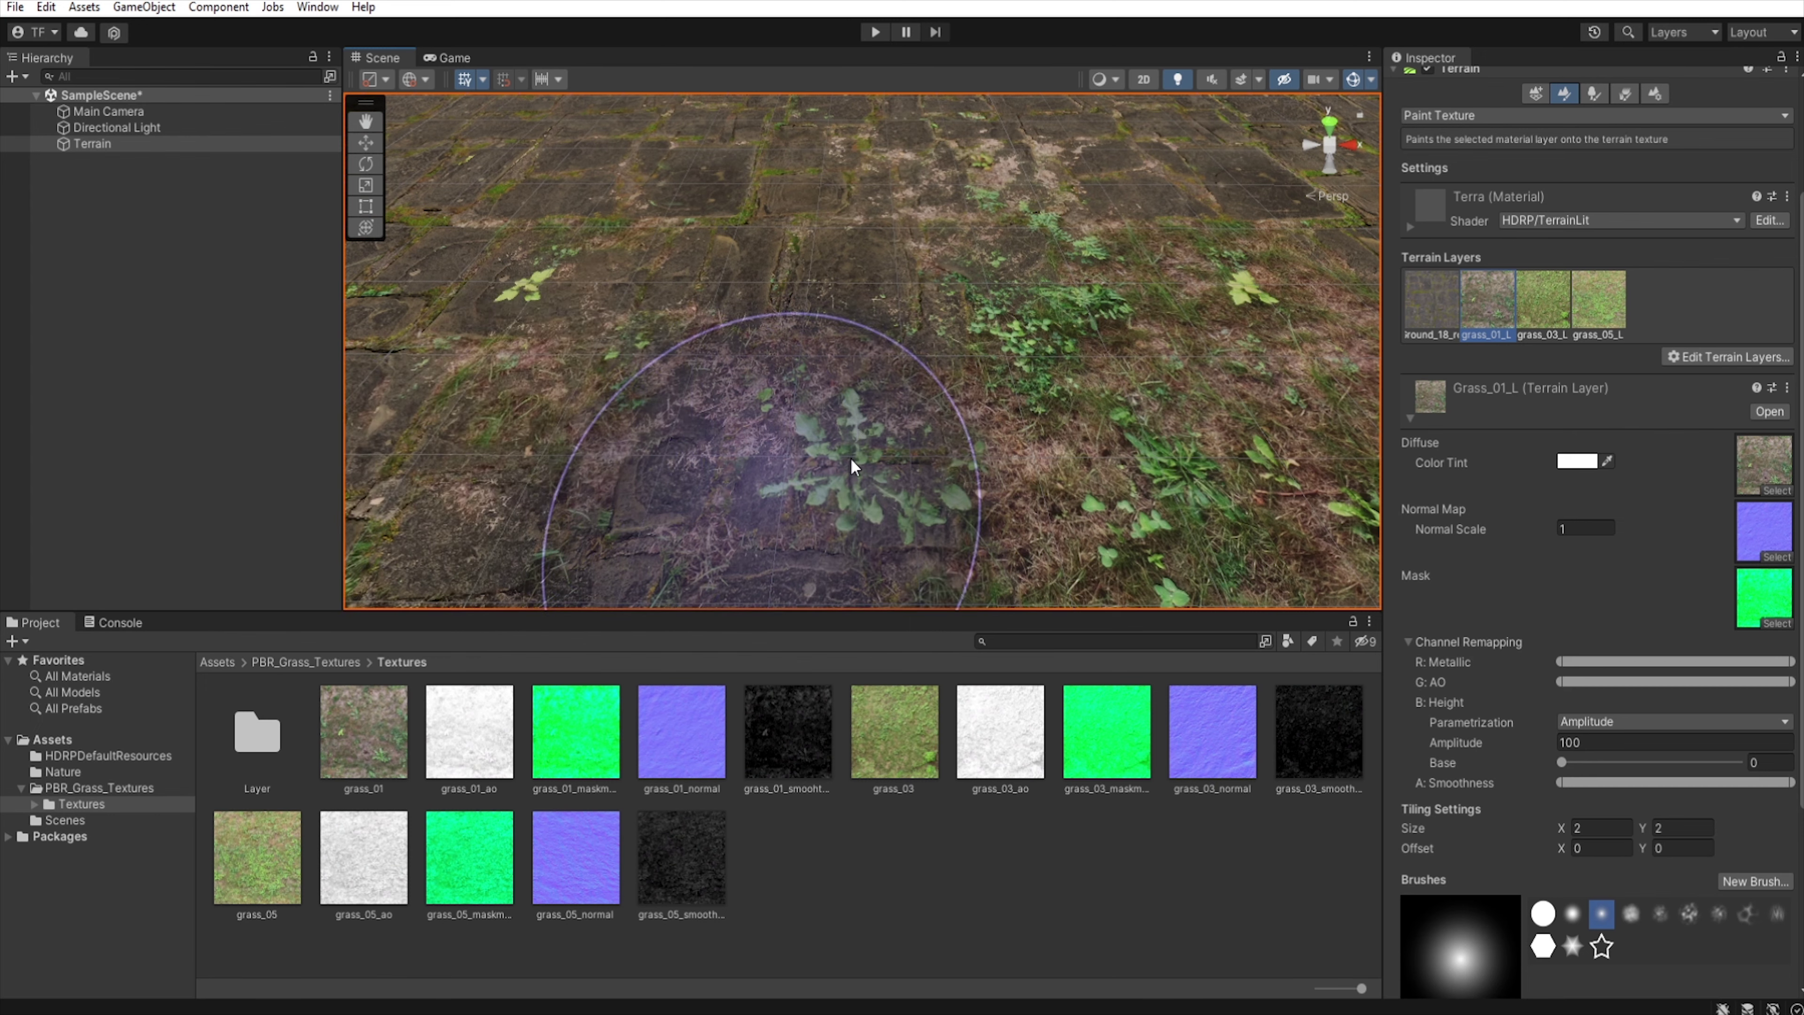
{"action": "mouse_move", "coordinate": [685, 555]}
{"action": "left_mouse_down", "text": "alt"}
{"action": "mouse_move", "coordinate": [1076, 283]}
{"action": "mouse_move", "coordinate": [1102, 302]}
{"action": "left_mouse_up", "text": "alt"}
{"action": "mouse_move", "coordinate": [1562, 760]}
{"action": "left_mouse_down"}
{"action": "mouse_move", "coordinate": [1600, 767]}
{"action": "mouse_move", "coordinate": [1578, 761]}
{"action": "left_mouse_up"}
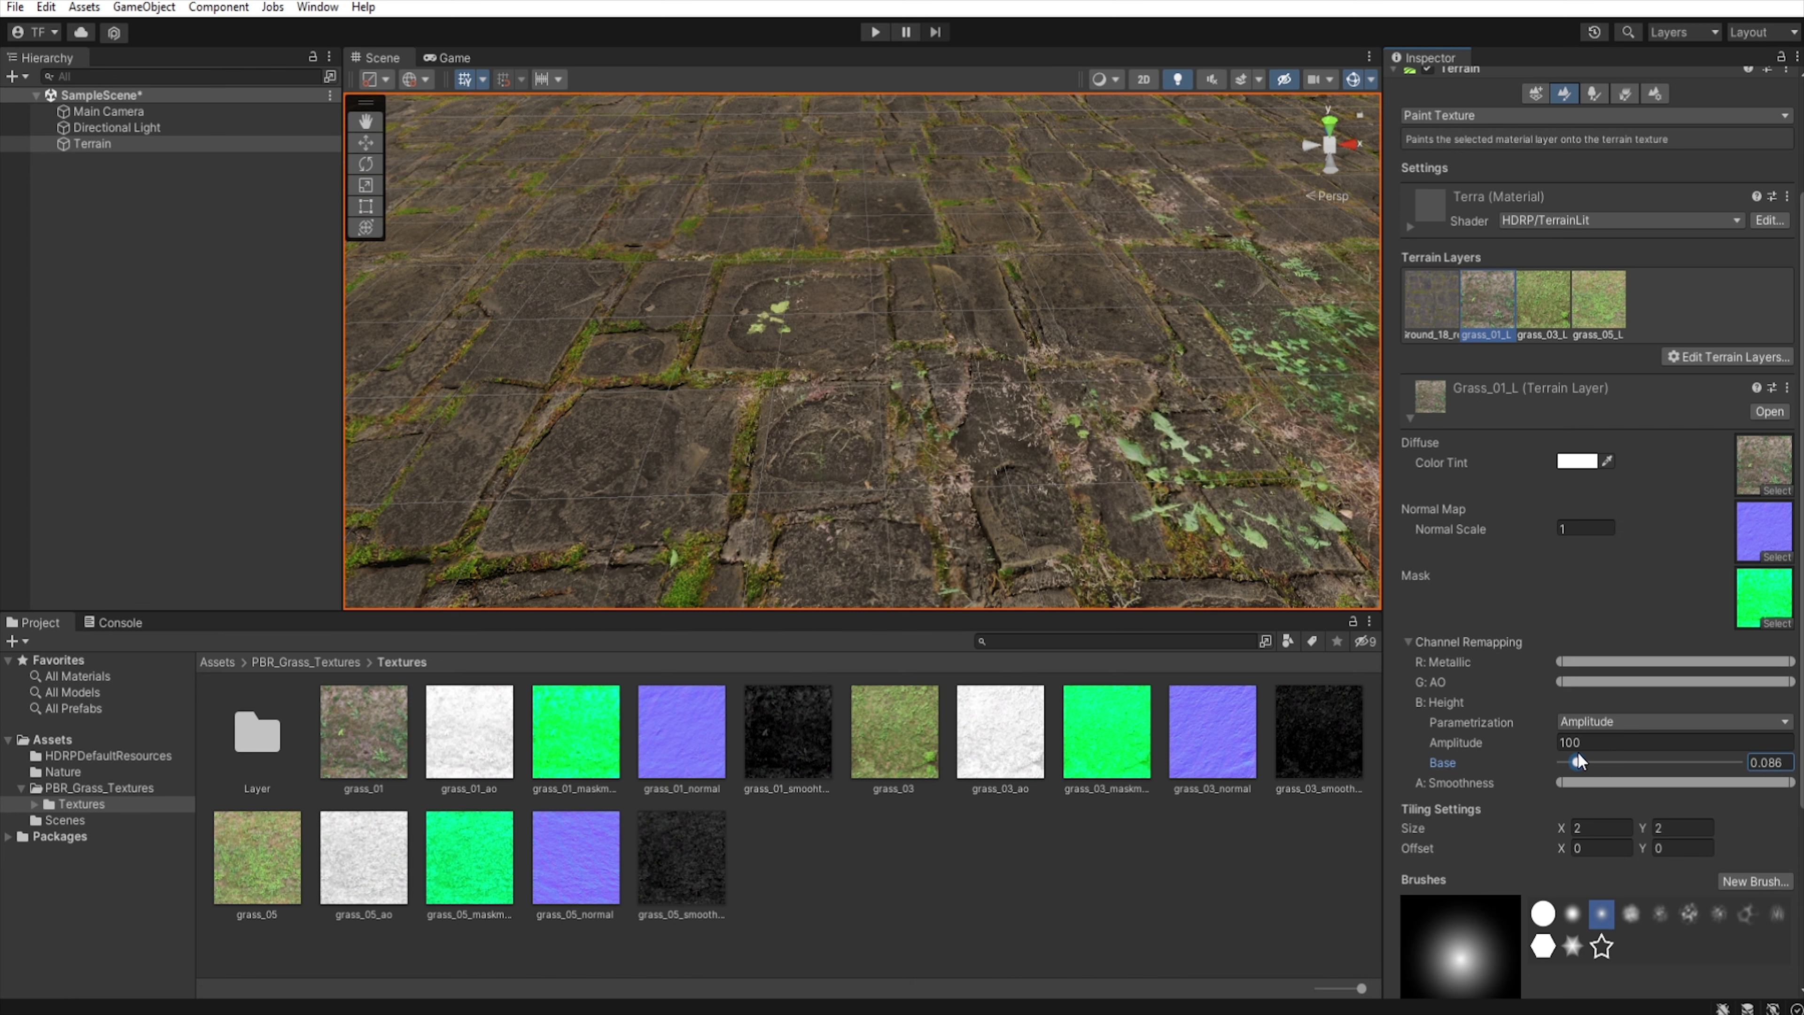
Step: Paint grass_03 across the terrain centre and grass_01 into the grass mound
{"action": "left_click", "coordinate": [1542, 302]}
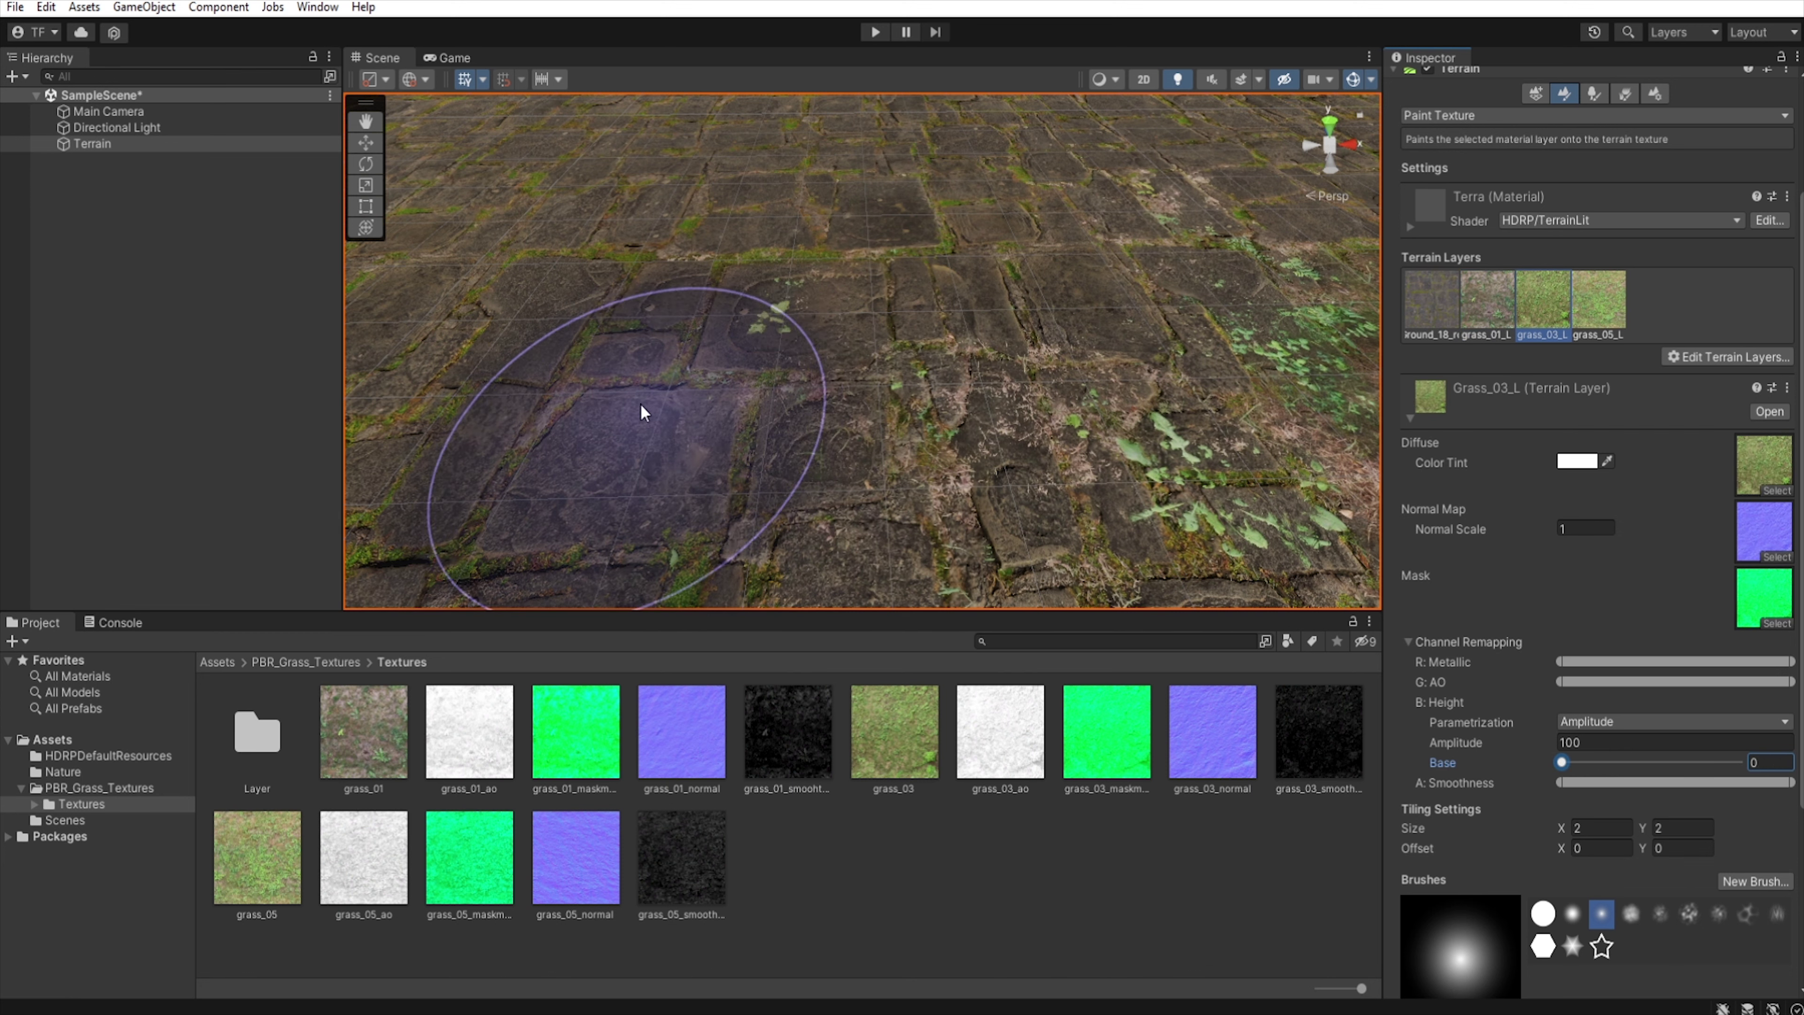
{"action": "mouse_move", "coordinate": [642, 412]}
{"action": "left_mouse_down"}
{"action": "mouse_move", "coordinate": [820, 421]}
{"action": "mouse_move", "coordinate": [644, 388]}
{"action": "mouse_move", "coordinate": [847, 390]}
{"action": "mouse_move", "coordinate": [884, 291]}
{"action": "mouse_move", "coordinate": [805, 264]}
{"action": "left_mouse_up"}
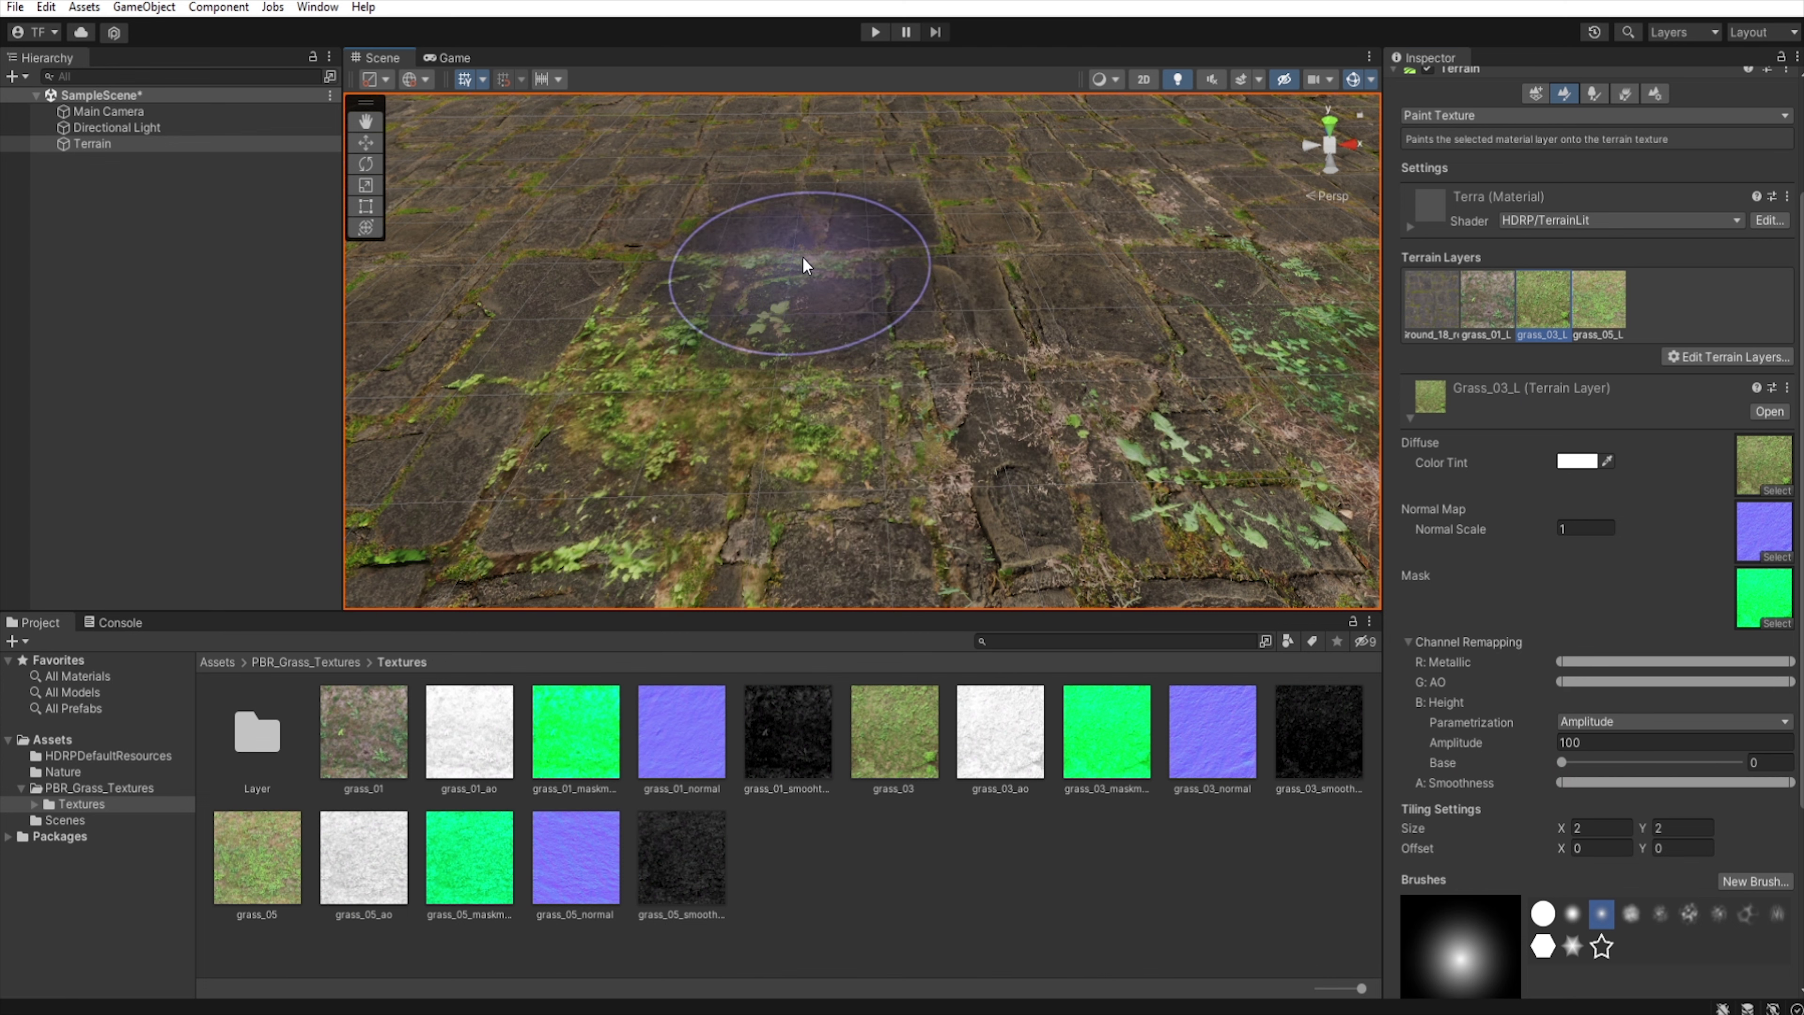
{"action": "key", "text": "Left"}
{"action": "key", "text": "Down"}
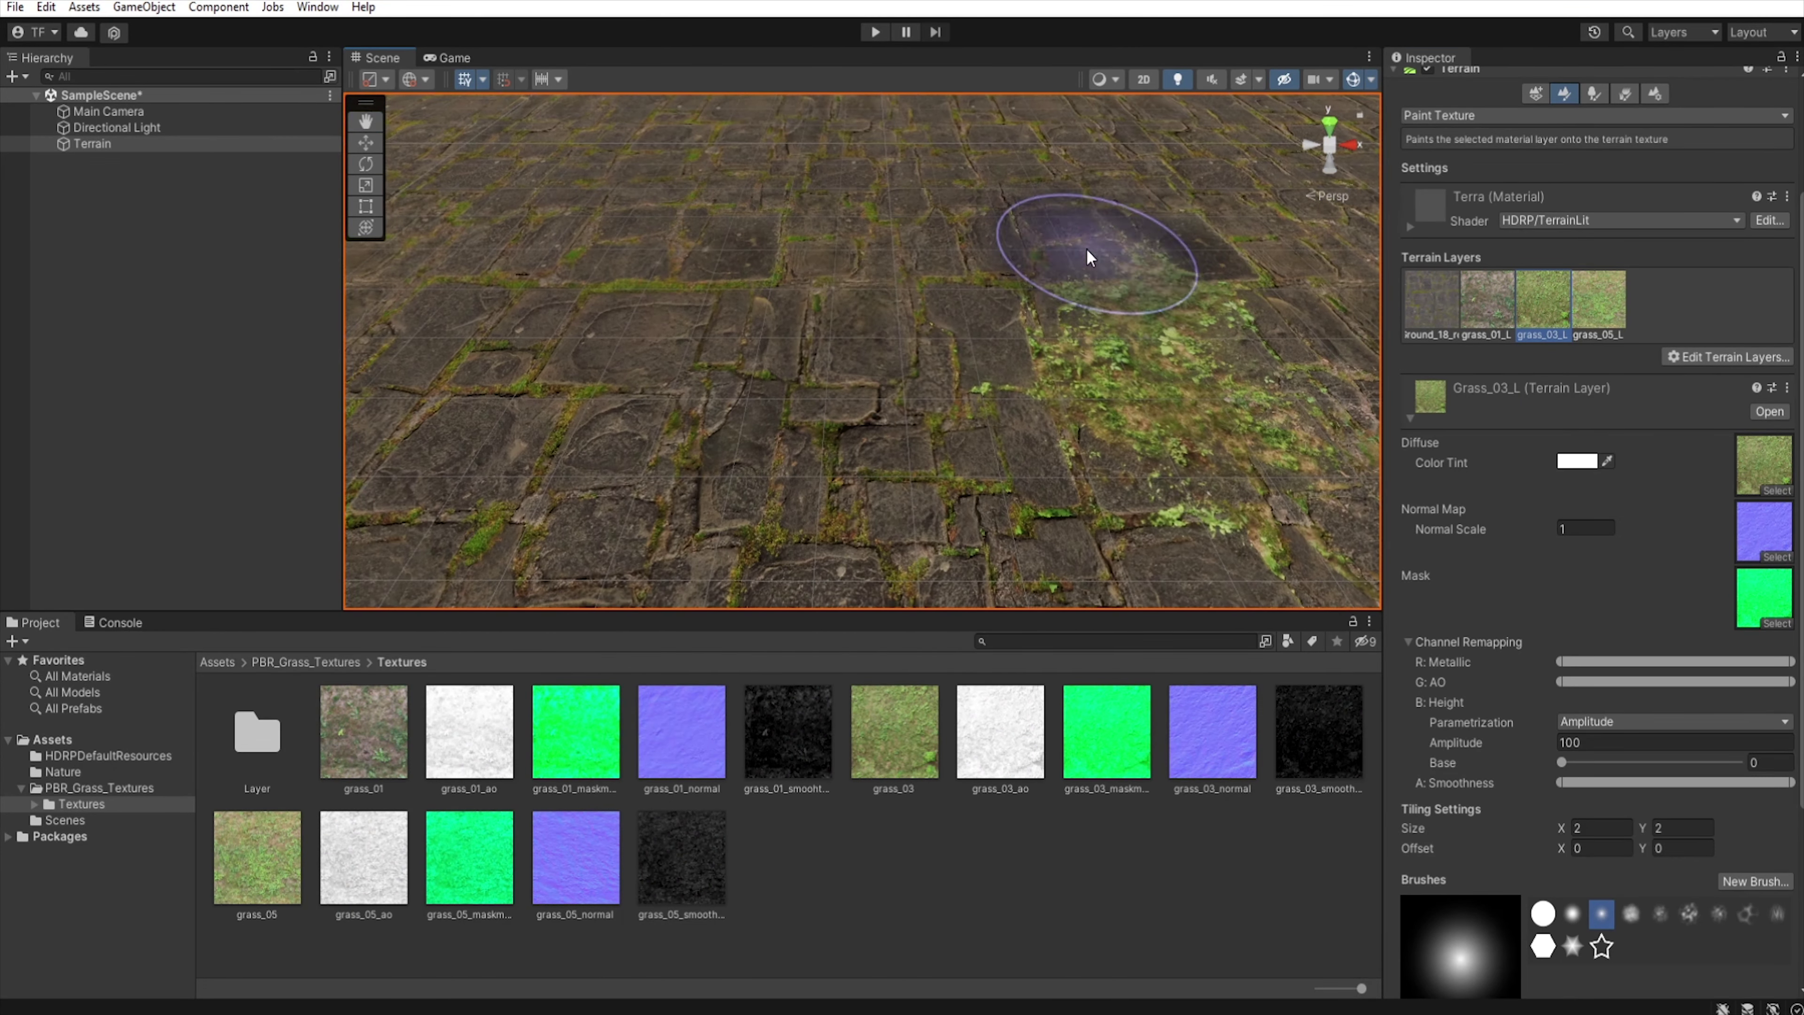
{"action": "mouse_move", "coordinate": [1090, 257]}
{"action": "left_mouse_down"}
{"action": "mouse_move", "coordinate": [909, 318]}
{"action": "mouse_move", "coordinate": [837, 324]}
{"action": "mouse_move", "coordinate": [671, 418]}
{"action": "mouse_move", "coordinate": [590, 434]}
{"action": "mouse_move", "coordinate": [716, 471]}
{"action": "mouse_move", "coordinate": [771, 366]}
{"action": "left_mouse_up"}
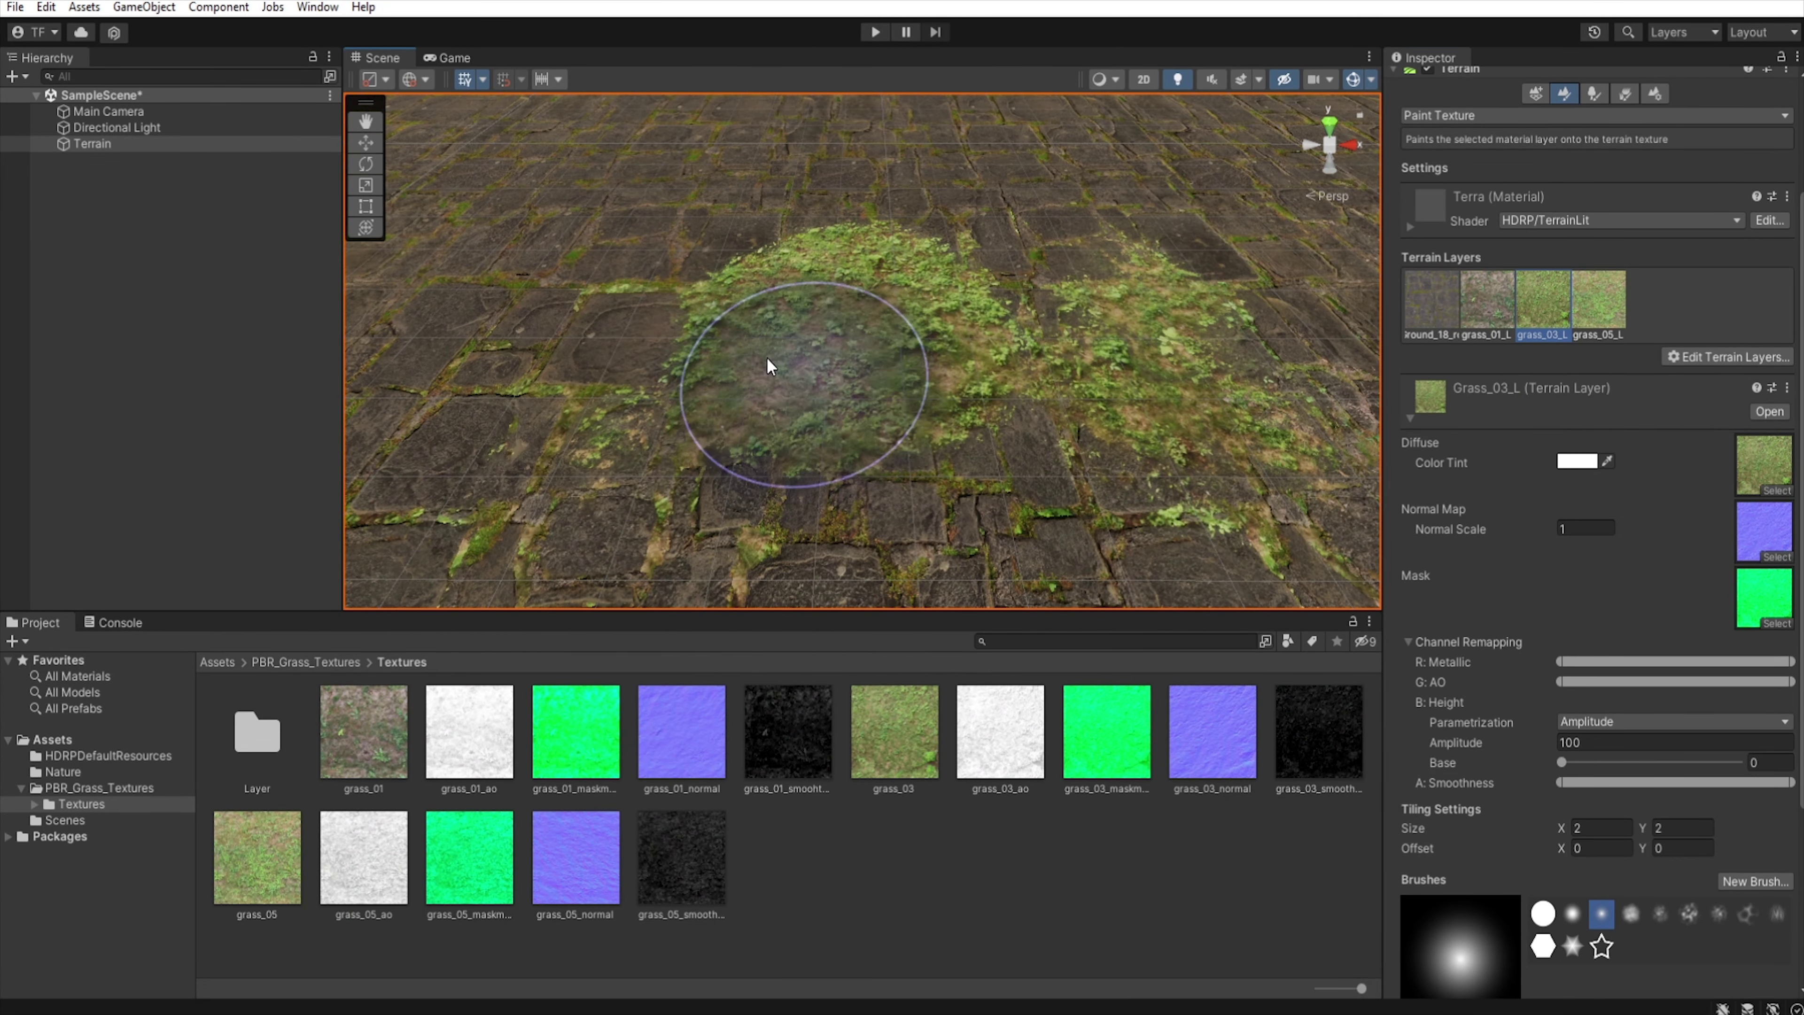
{"action": "left_click", "coordinate": [1472, 309]}
{"action": "mouse_move", "coordinate": [827, 325]}
{"action": "left_mouse_down"}
{"action": "mouse_move", "coordinate": [882, 355]}
{"action": "mouse_move", "coordinate": [810, 337]}
{"action": "mouse_move", "coordinate": [764, 408]}
{"action": "mouse_move", "coordinate": [856, 470]}
{"action": "mouse_move", "coordinate": [983, 507]}
{"action": "mouse_move", "coordinate": [1060, 500]}
{"action": "mouse_move", "coordinate": [1069, 475]}
{"action": "mouse_move", "coordinate": [1287, 513]}
{"action": "left_mouse_up"}
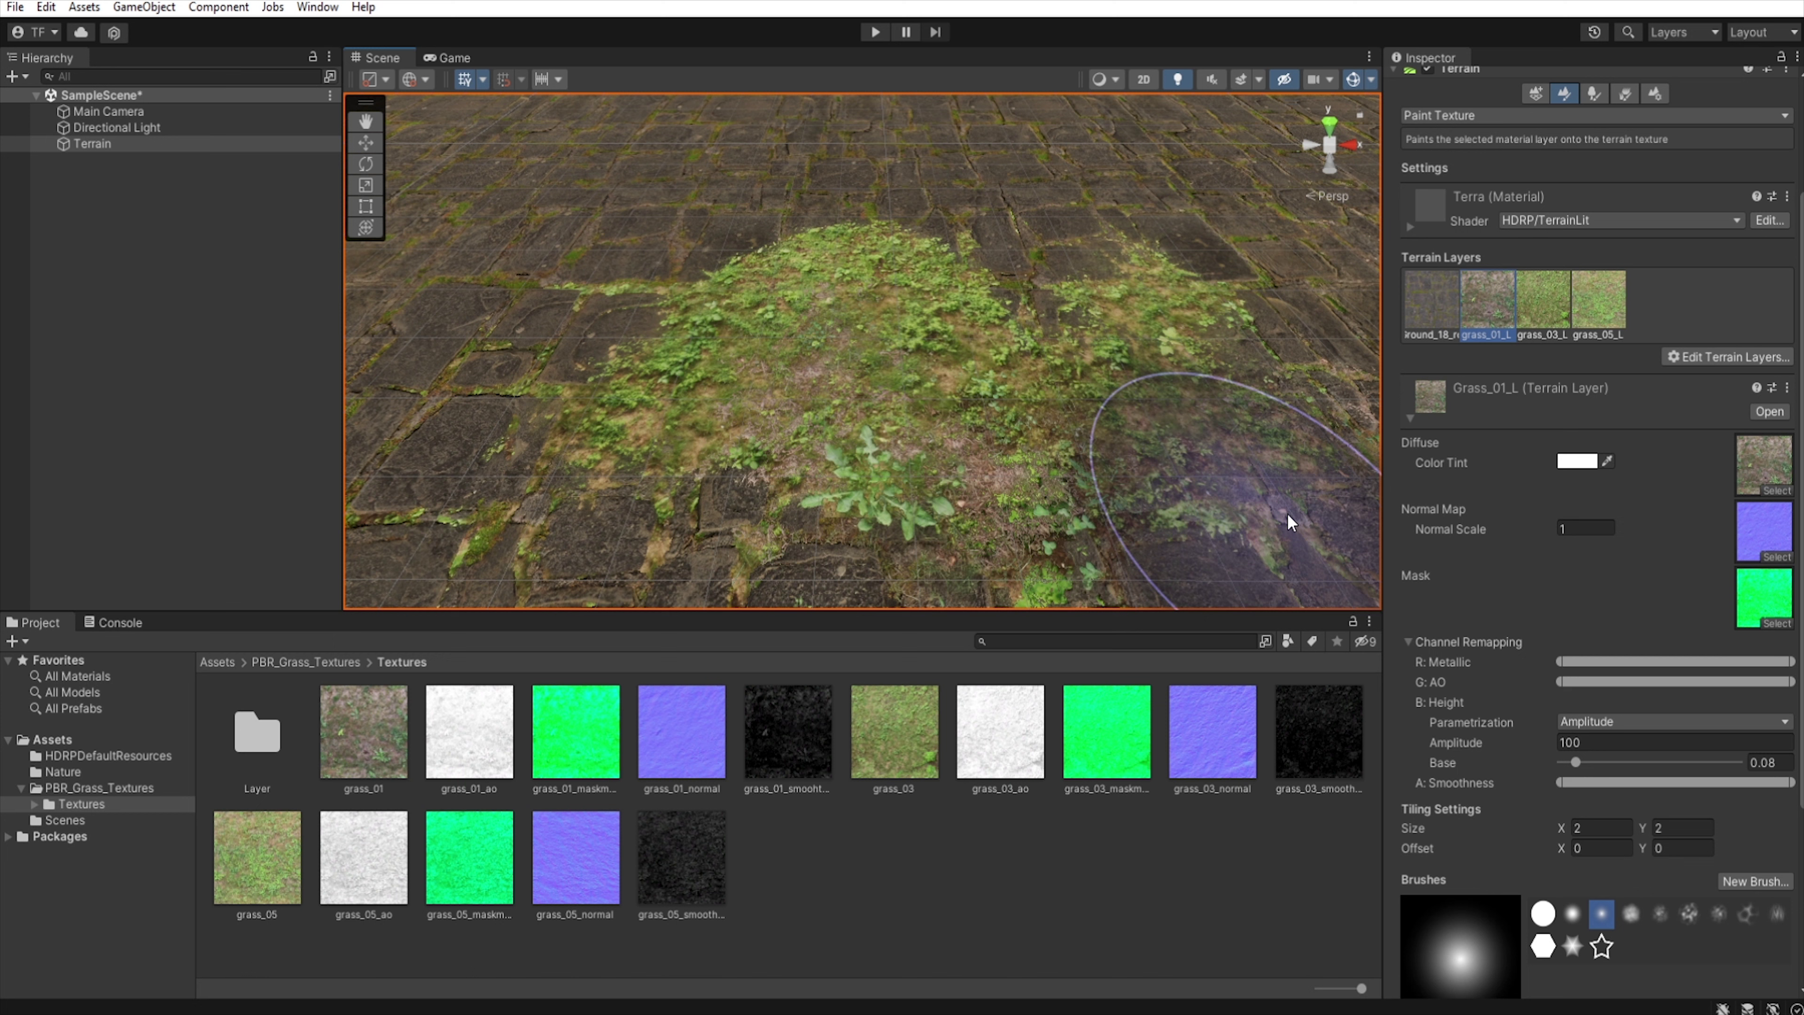
Step: Paint grass_05 patches over the lower-left and centre-left stones
{"action": "left_click", "coordinate": [1600, 315]}
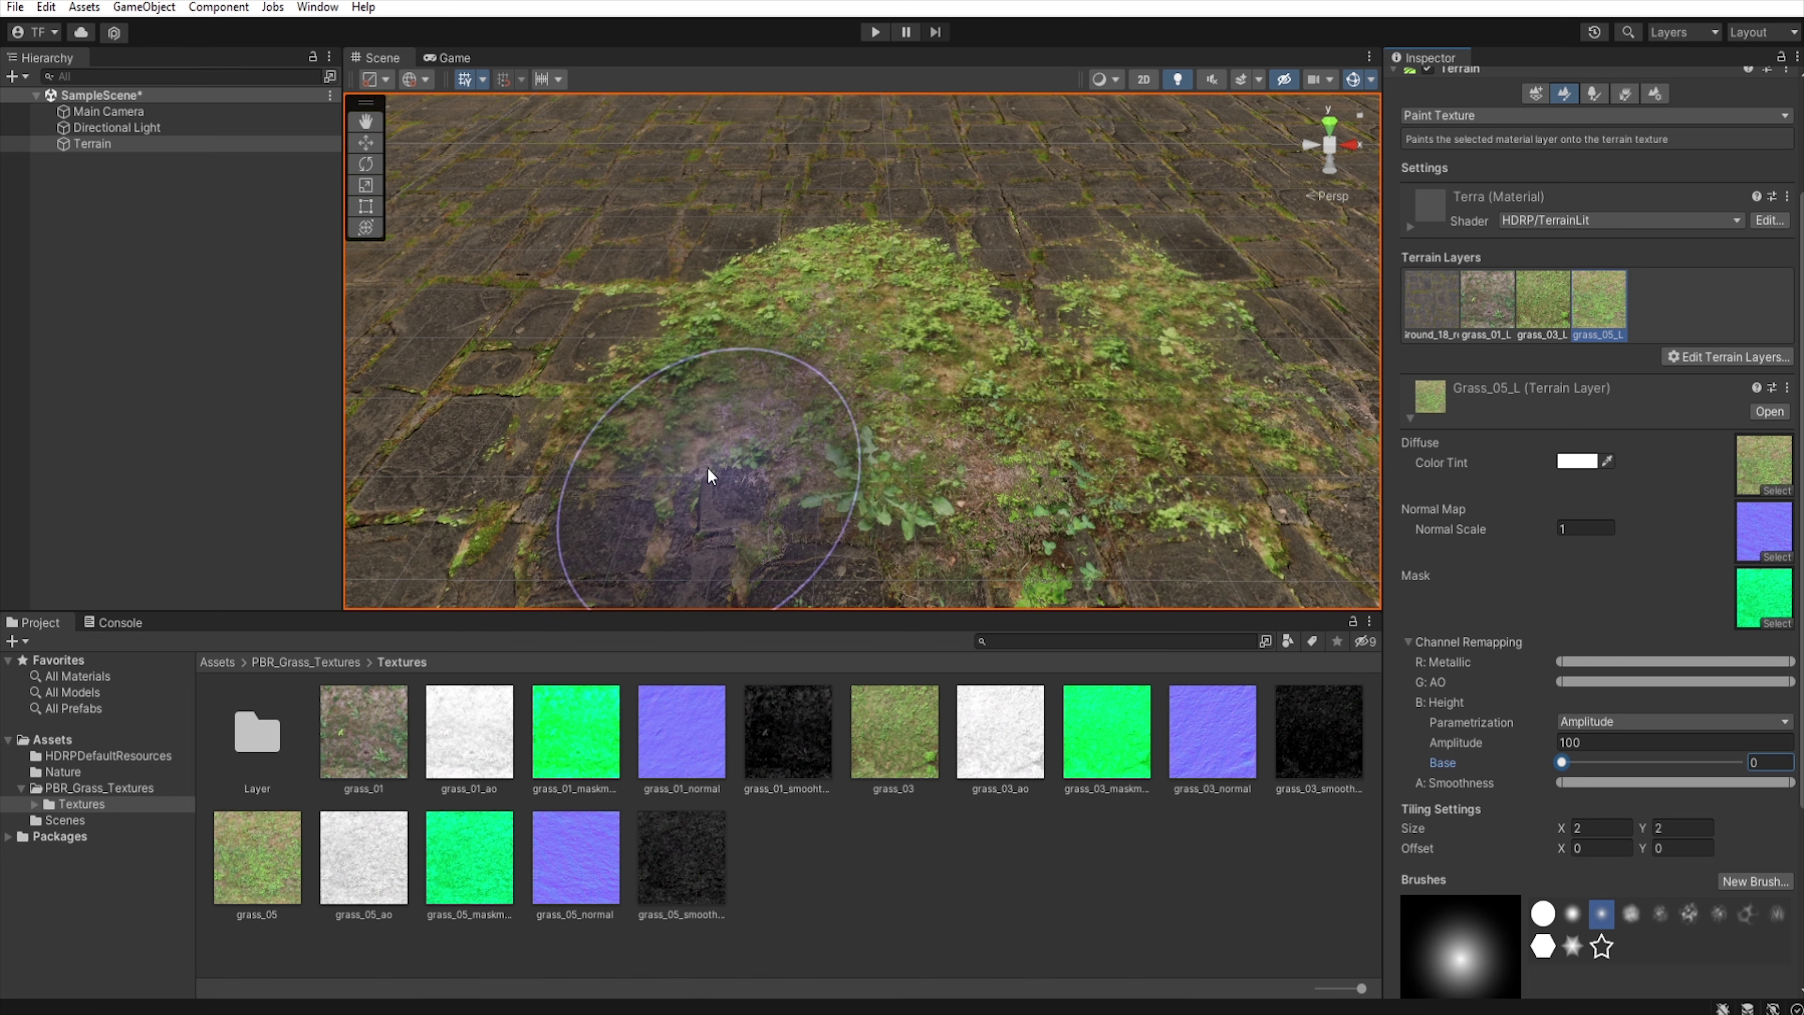
{"action": "mouse_move", "coordinate": [705, 475]}
{"action": "left_mouse_down"}
{"action": "mouse_move", "coordinate": [596, 524]}
{"action": "mouse_move", "coordinate": [524, 423]}
{"action": "mouse_move", "coordinate": [538, 369]}
{"action": "left_mouse_up"}
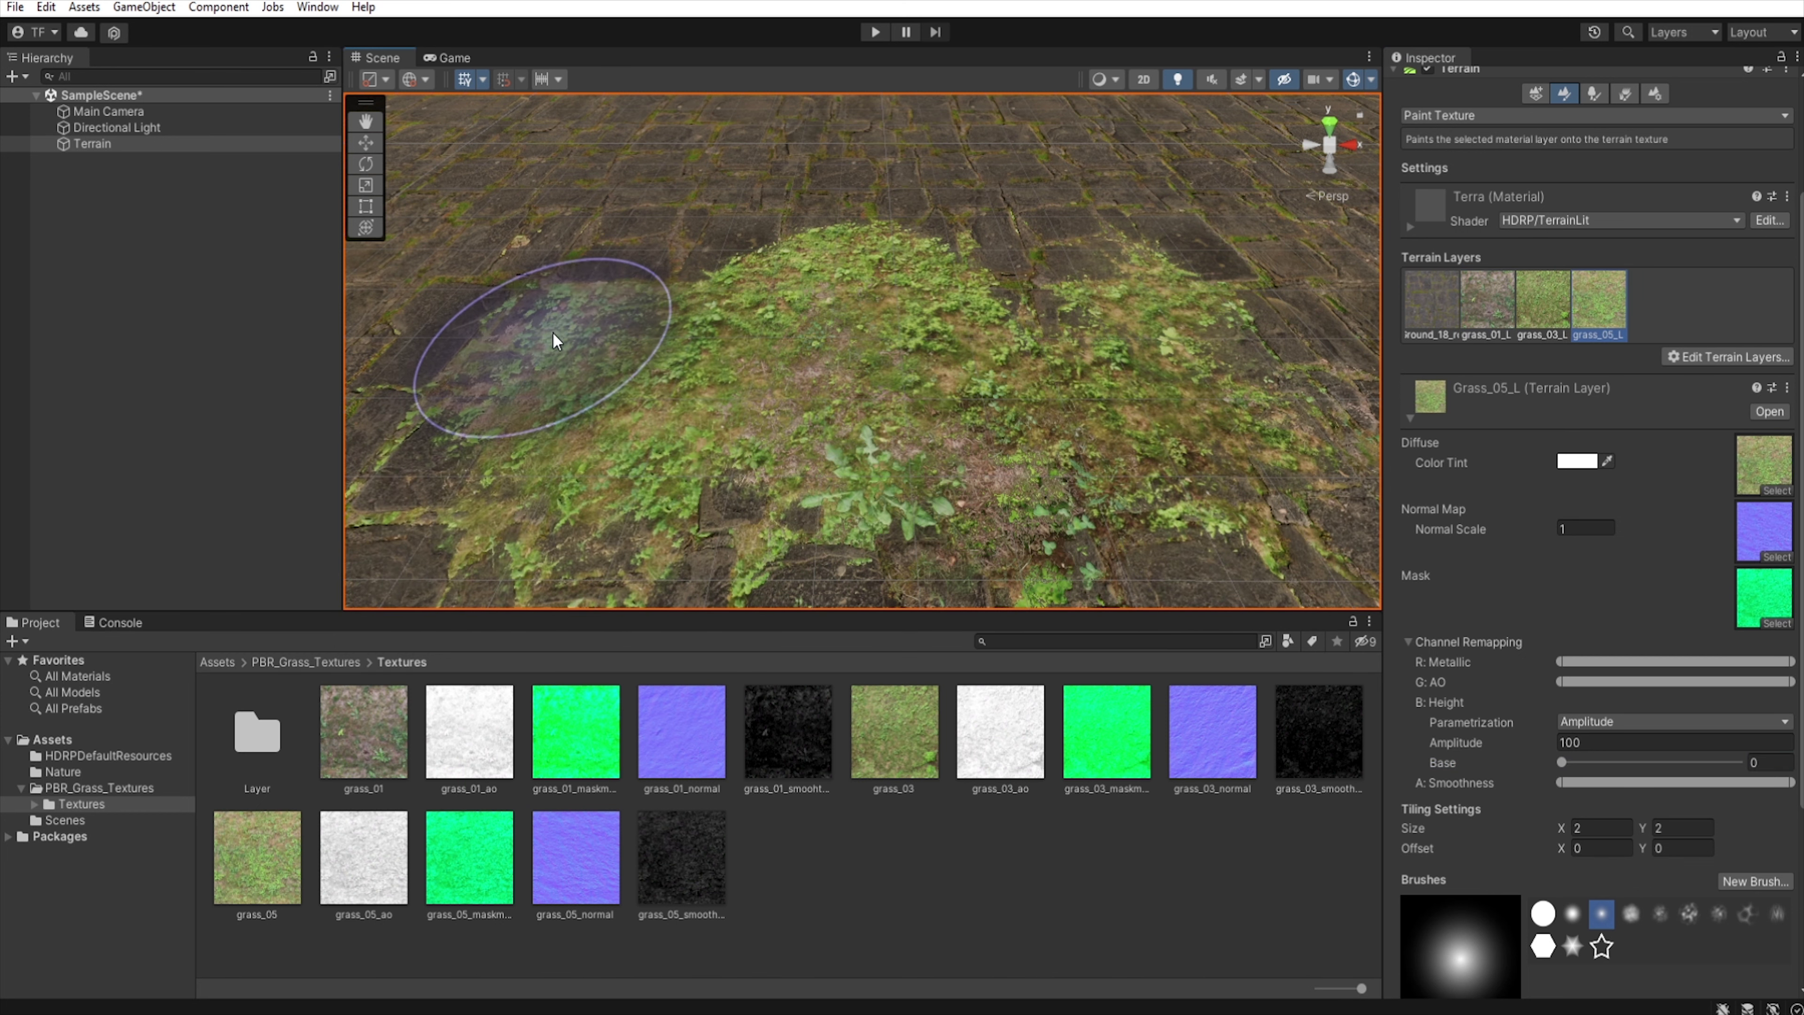
{"action": "middle_click_drag", "start_coordinate": [540, 369], "coordinate": [837, 369]}
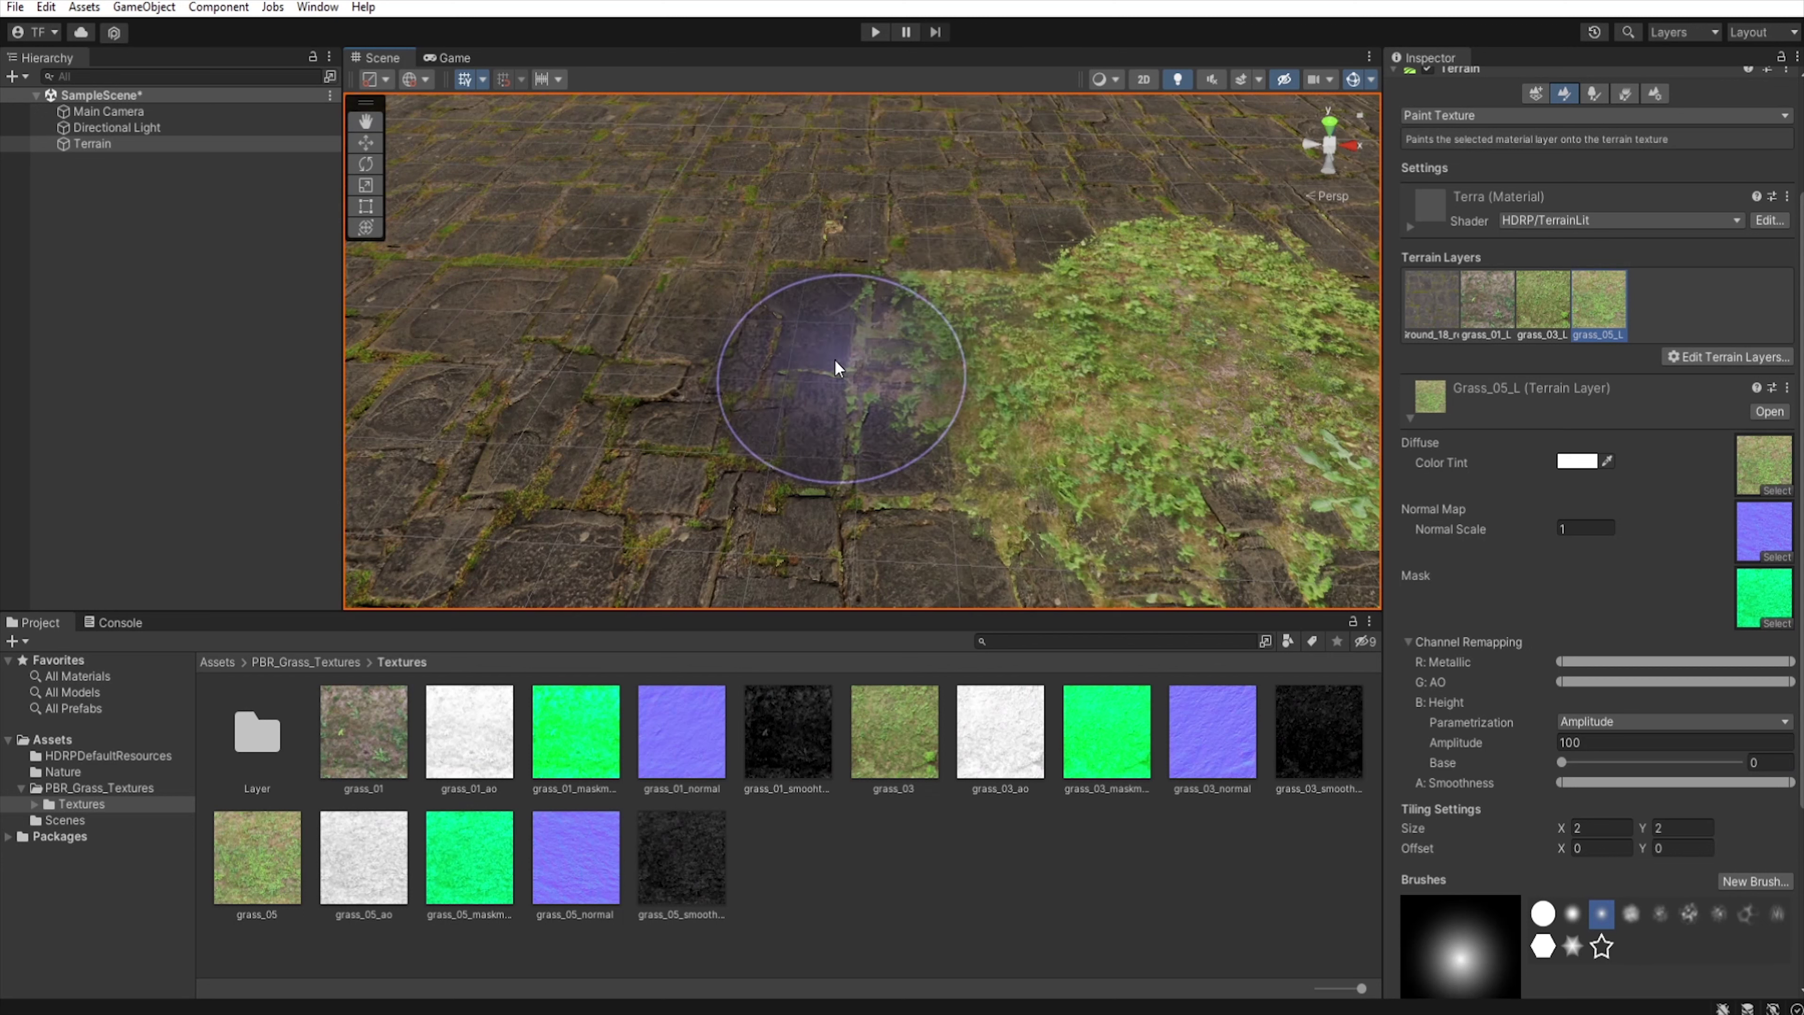
{"action": "mouse_move", "coordinate": [837, 368]}
{"action": "left_mouse_down"}
{"action": "mouse_move", "coordinate": [645, 403]}
{"action": "mouse_move", "coordinate": [645, 311]}
{"action": "mouse_move", "coordinate": [825, 314]}
{"action": "mouse_move", "coordinate": [721, 250]}
{"action": "left_mouse_up"}
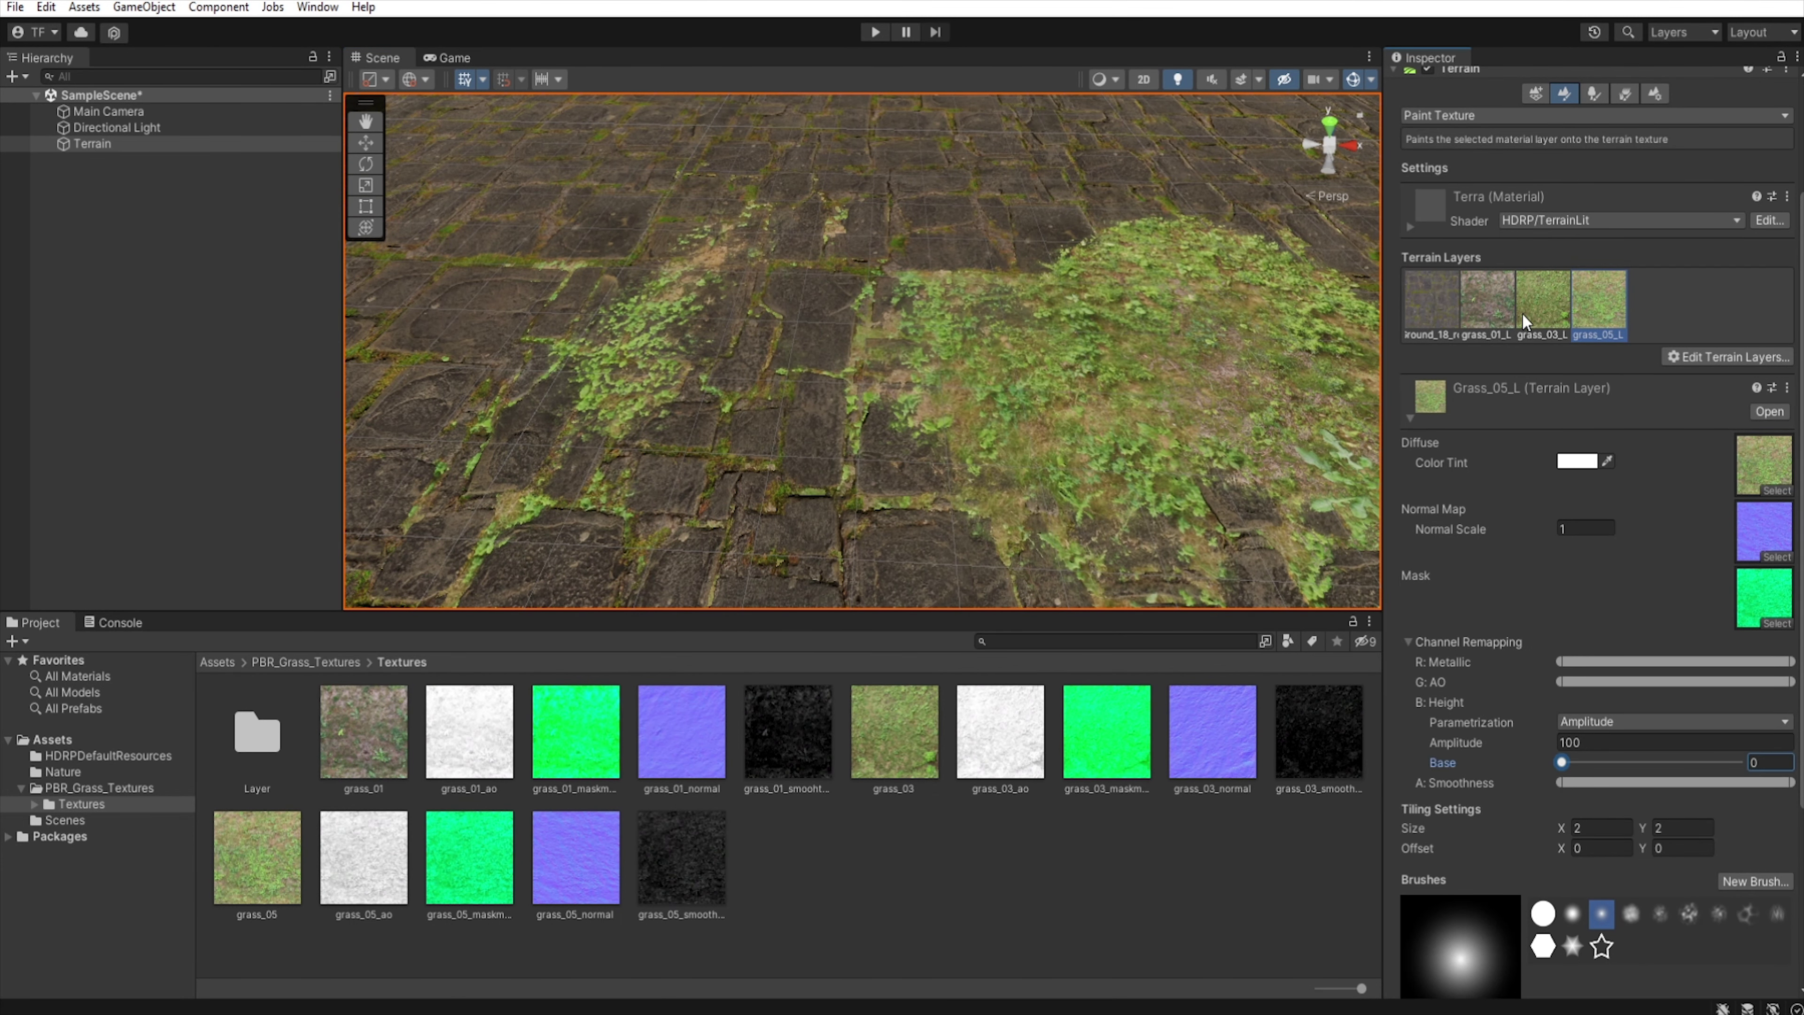
Step: Add more grass_03 over the upper and lower-left stones, then paint some road path stones back
{"action": "left_click", "coordinate": [1542, 303]}
{"action": "left_click_drag", "start_coordinate": [806, 222], "coordinate": [1035, 248]}
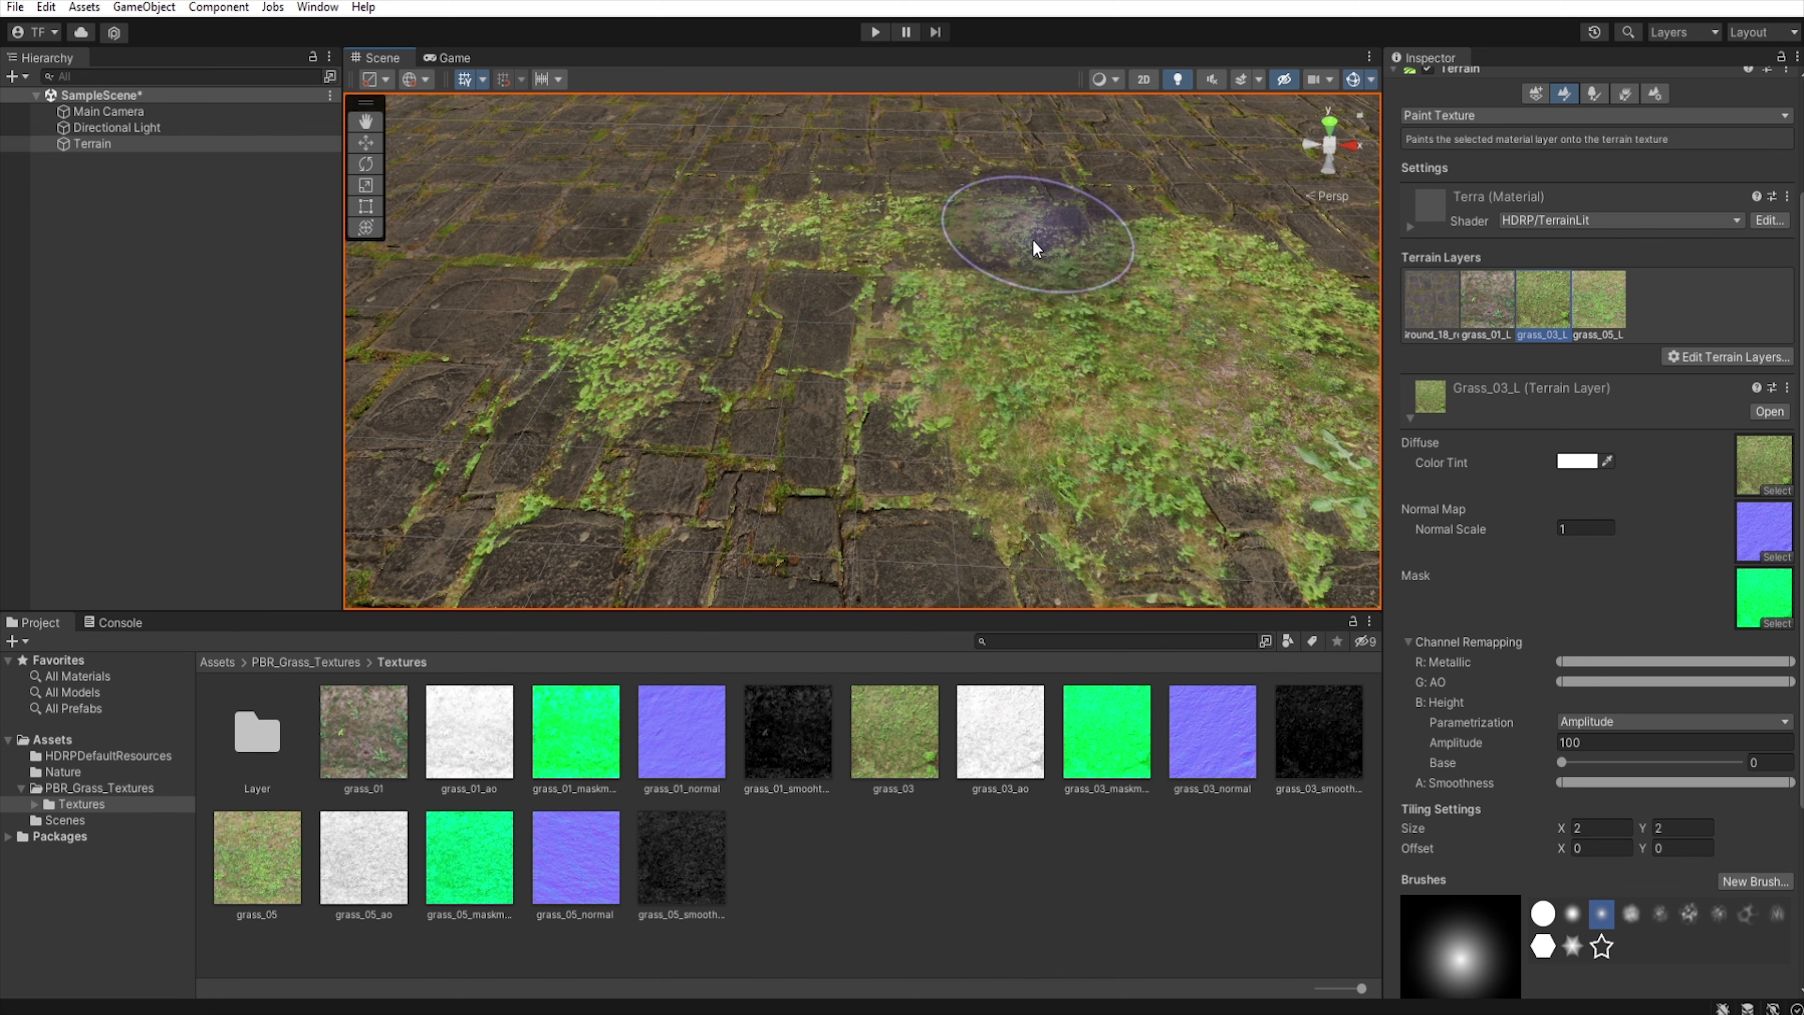
{"action": "mouse_move", "coordinate": [916, 448]}
{"action": "left_mouse_down", "text": "alt"}
{"action": "mouse_move", "coordinate": [978, 455]}
{"action": "mouse_move", "coordinate": [963, 510]}
{"action": "mouse_move", "coordinate": [818, 407]}
{"action": "left_mouse_up", "text": "alt"}
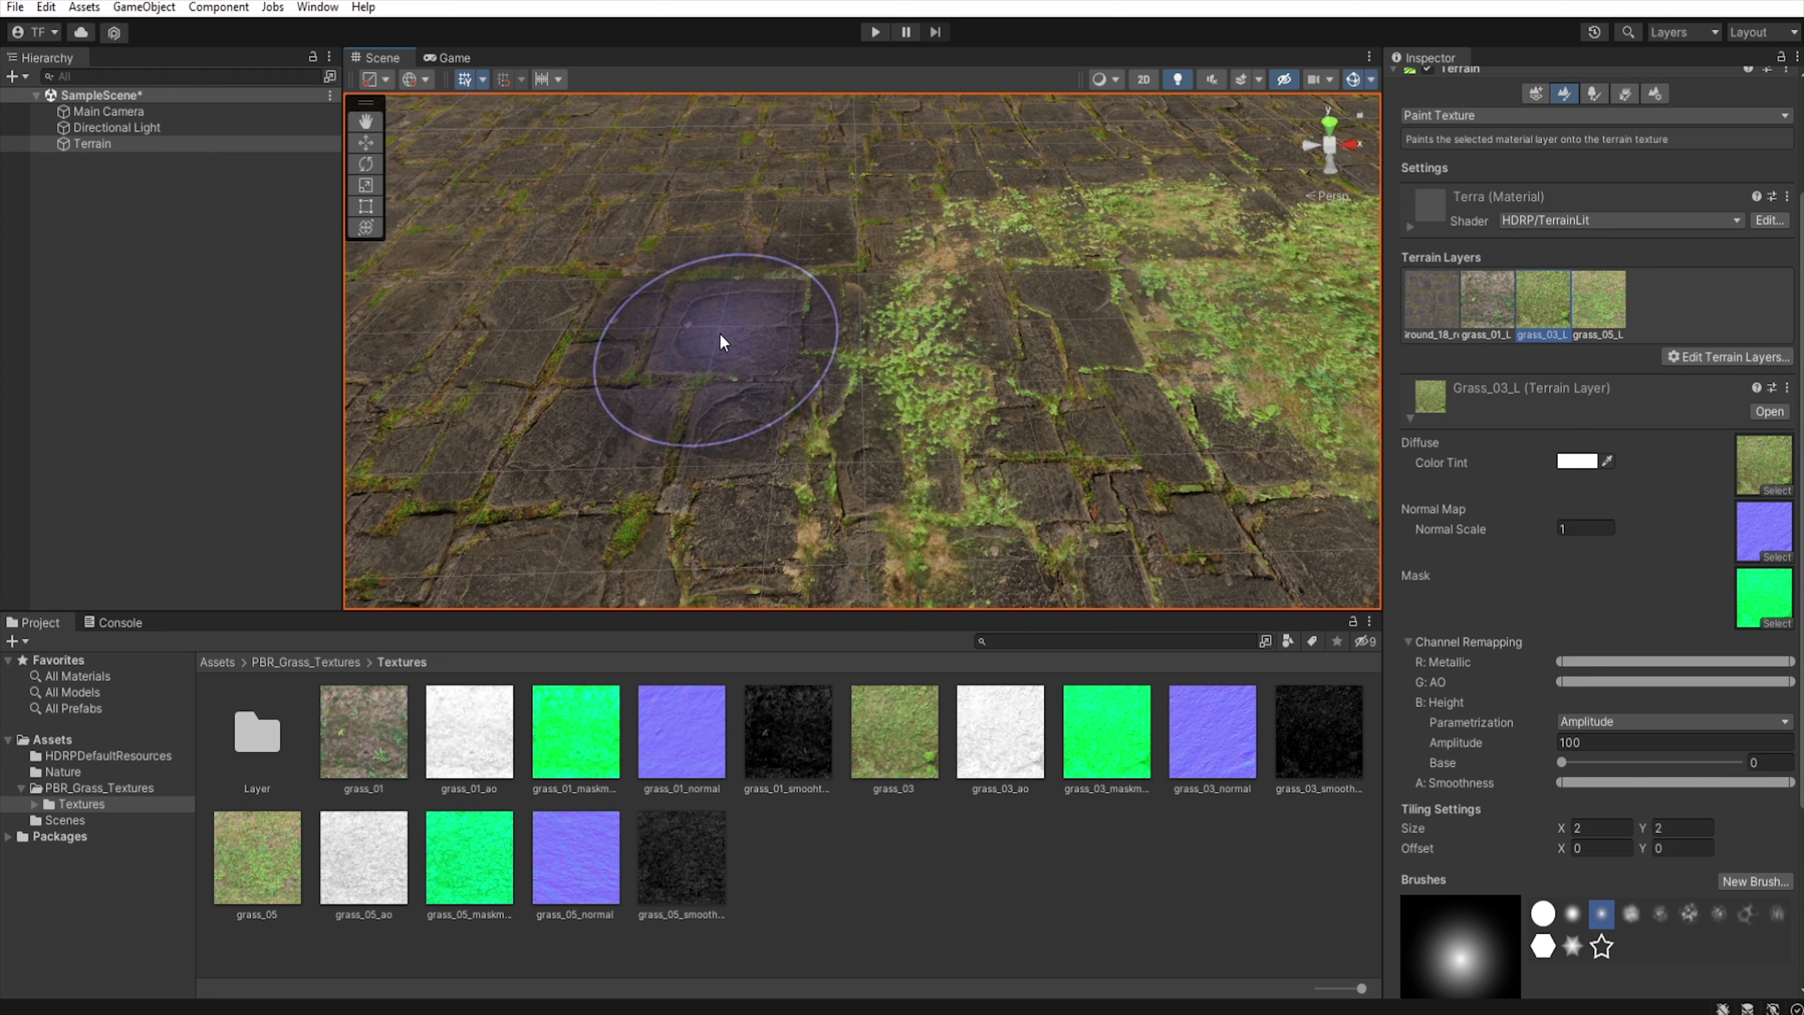
{"action": "mouse_move", "coordinate": [723, 342]}
{"action": "left_mouse_down"}
{"action": "mouse_move", "coordinate": [568, 435]}
{"action": "mouse_move", "coordinate": [564, 512]}
{"action": "mouse_move", "coordinate": [626, 291]}
{"action": "mouse_move", "coordinate": [475, 338]}
{"action": "left_mouse_up"}
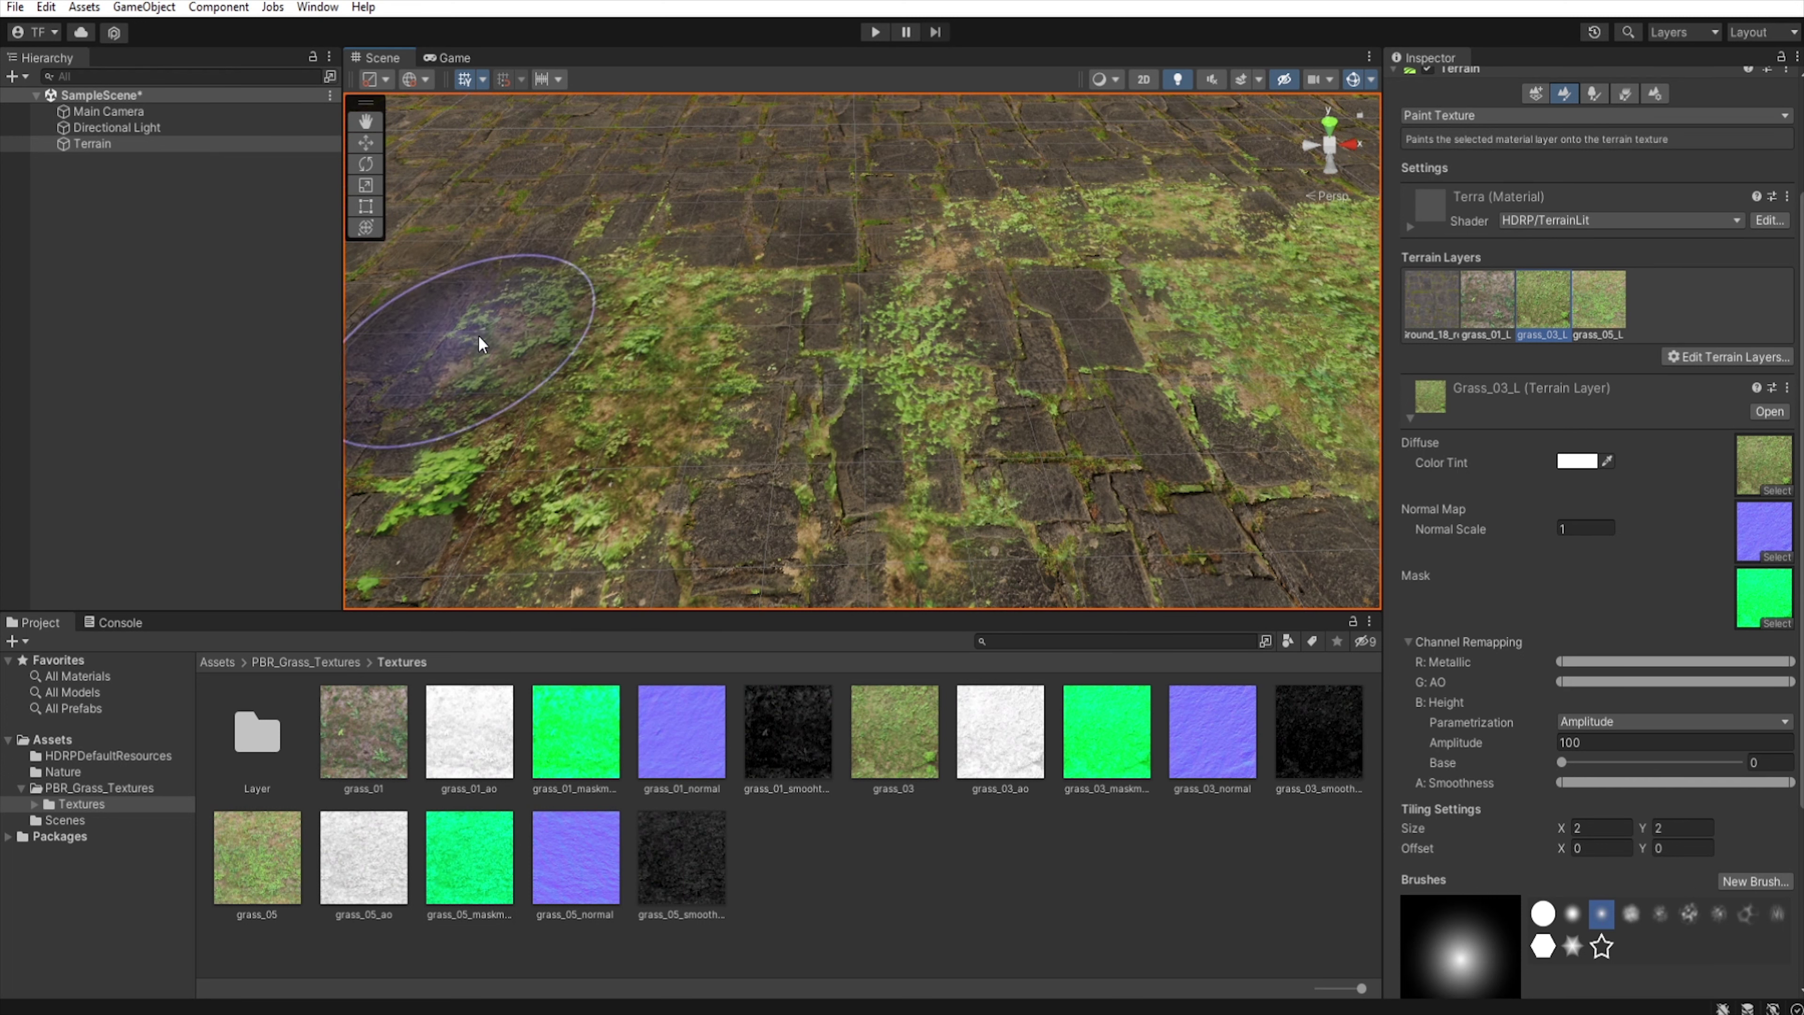
{"action": "left_click", "coordinate": [1441, 302]}
{"action": "mouse_move", "coordinate": [619, 389]}
{"action": "left_mouse_down"}
{"action": "mouse_move", "coordinate": [605, 391]}
{"action": "mouse_move", "coordinate": [632, 411]}
{"action": "mouse_move", "coordinate": [682, 384]}
{"action": "left_mouse_up"}
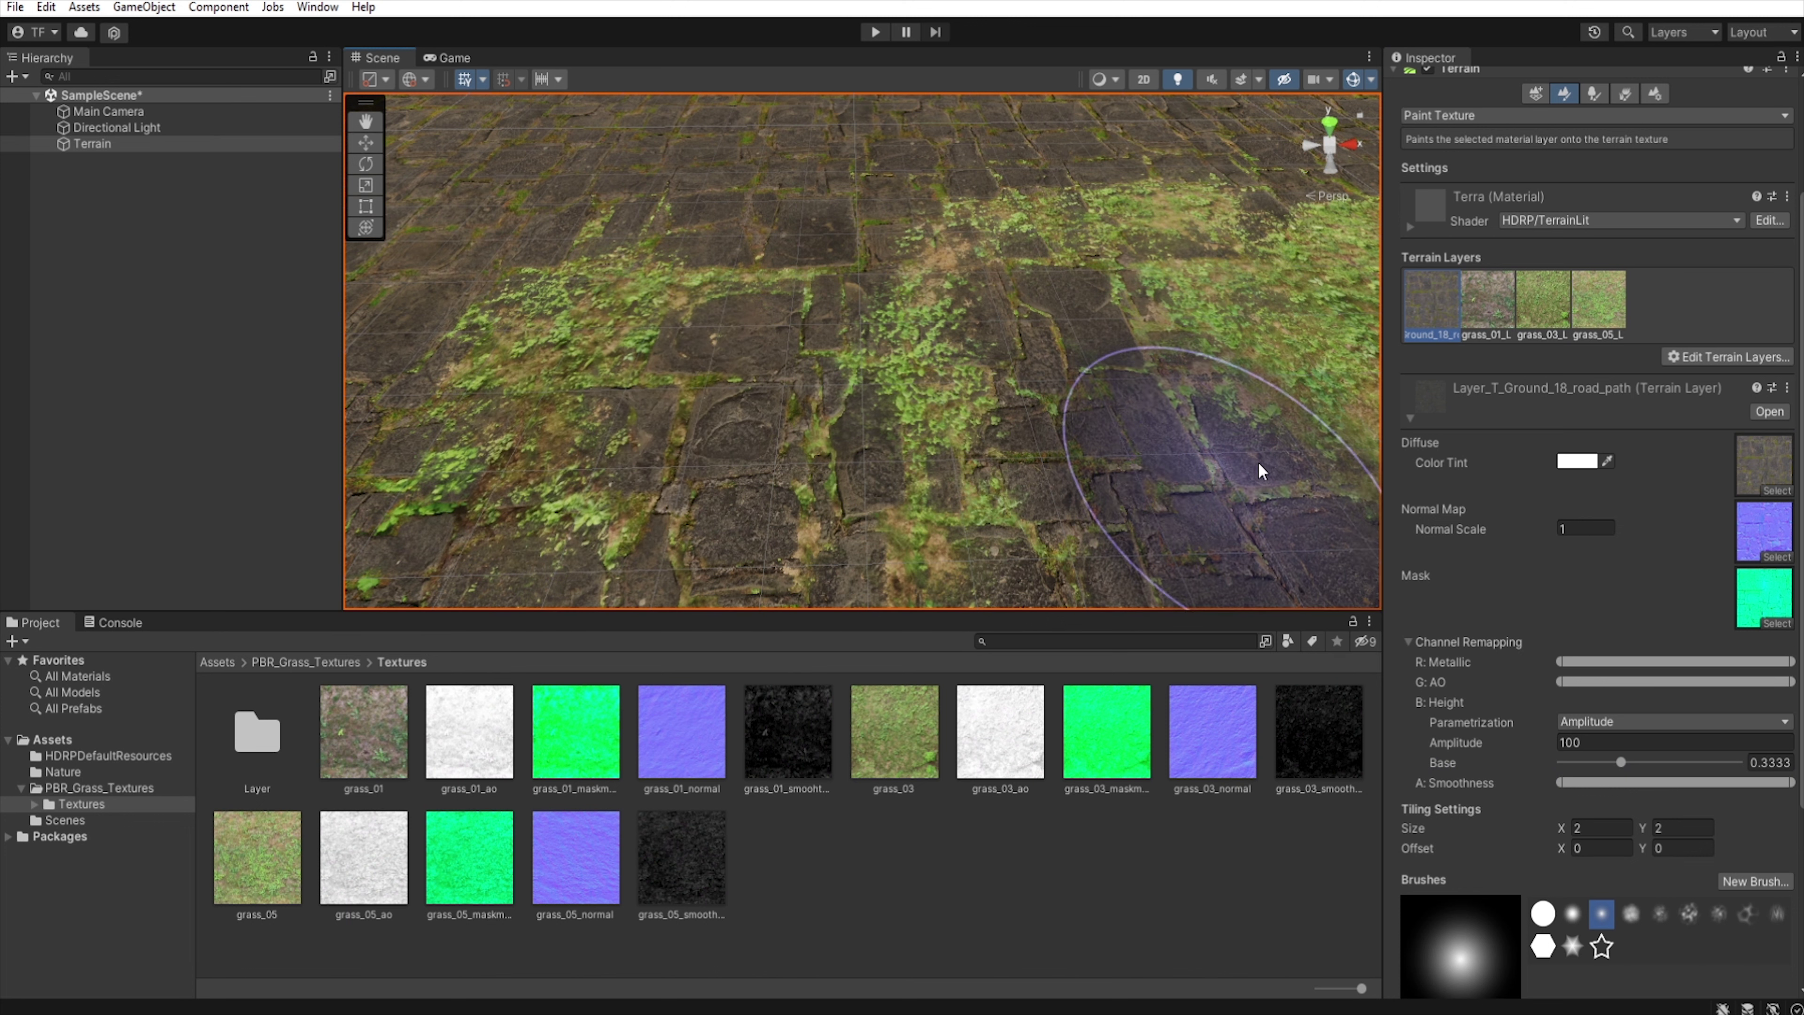
Step: Paint grass_05 over the top-centre stones and set the brush opacity to 3.2
{"action": "left_click", "coordinate": [1604, 323]}
{"action": "mouse_move", "coordinate": [924, 334]}
{"action": "left_mouse_down"}
{"action": "mouse_move", "coordinate": [764, 302]}
{"action": "mouse_move", "coordinate": [745, 230]}
{"action": "mouse_move", "coordinate": [881, 212]}
{"action": "mouse_move", "coordinate": [950, 162]}
{"action": "mouse_move", "coordinate": [1087, 166]}
{"action": "left_mouse_up"}
{"action": "scroll", "coordinate": [1520, 693], "scroll_direction": "down", "scroll_amount": 6}
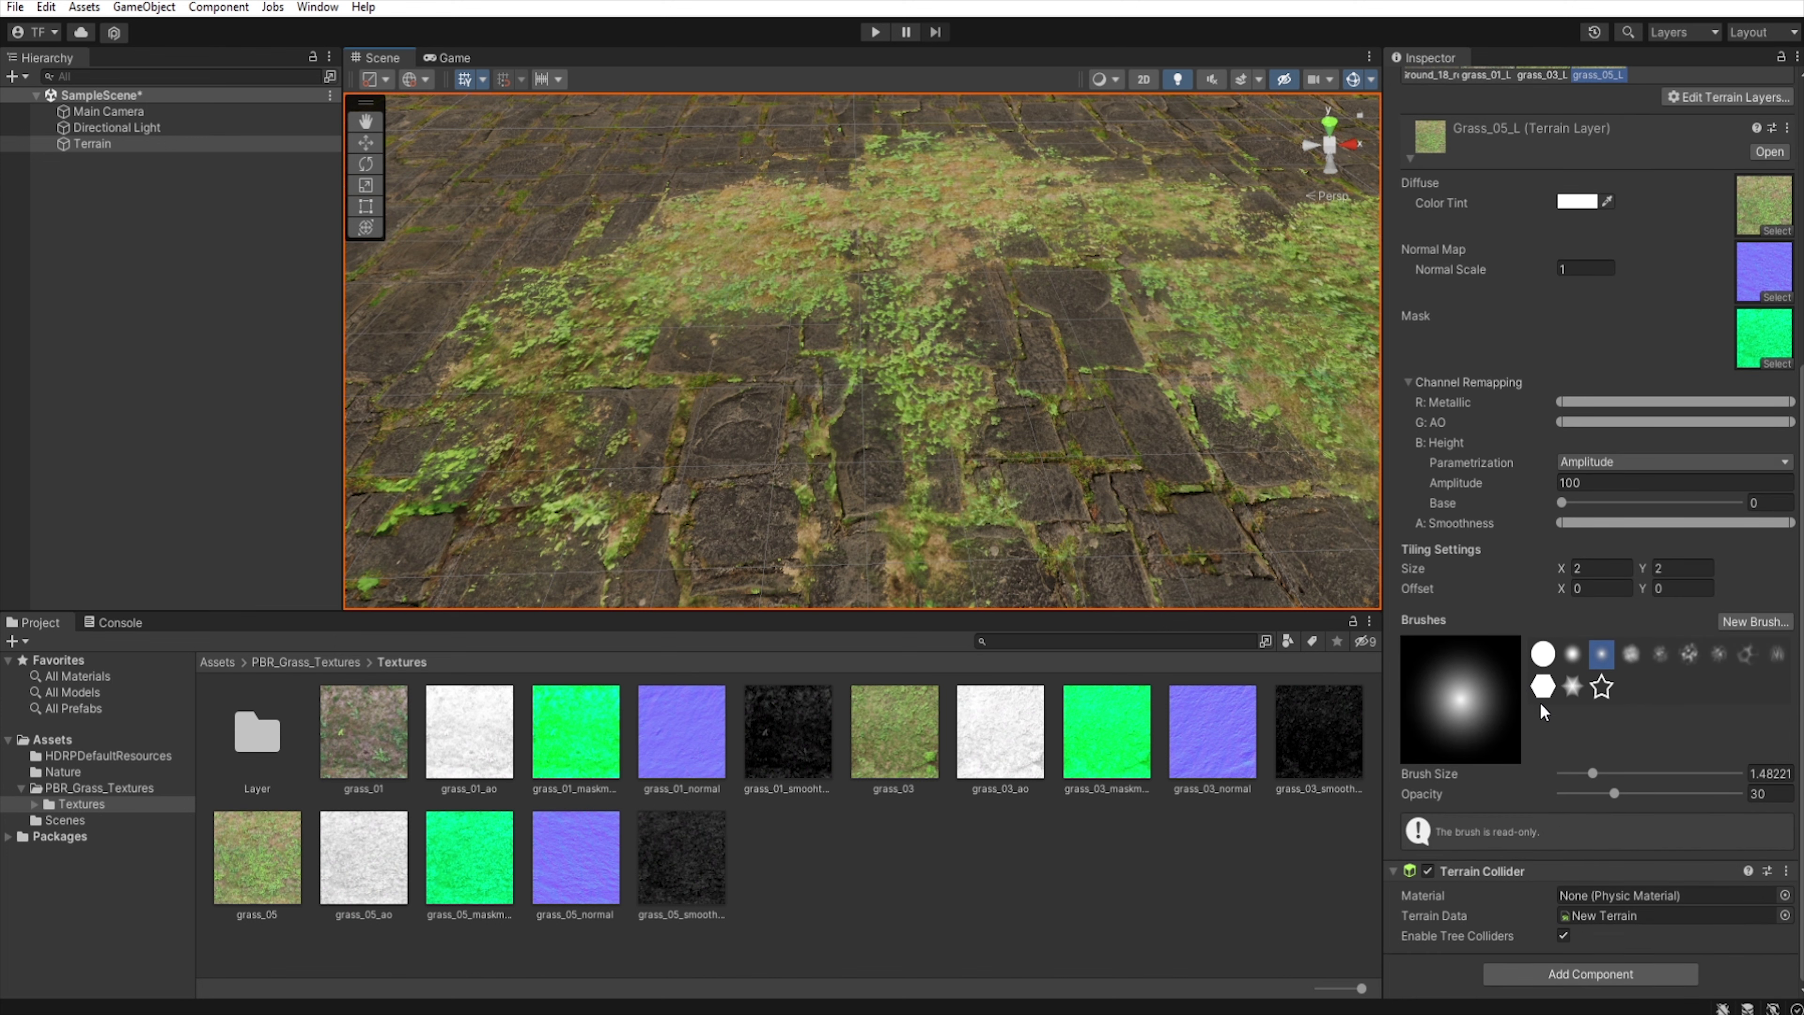
{"action": "left_click", "coordinate": [1606, 791]}
{"action": "type", "text": "3.2"}
{"action": "left_click_drag", "start_coordinate": [700, 474], "coordinate": [487, 540]}
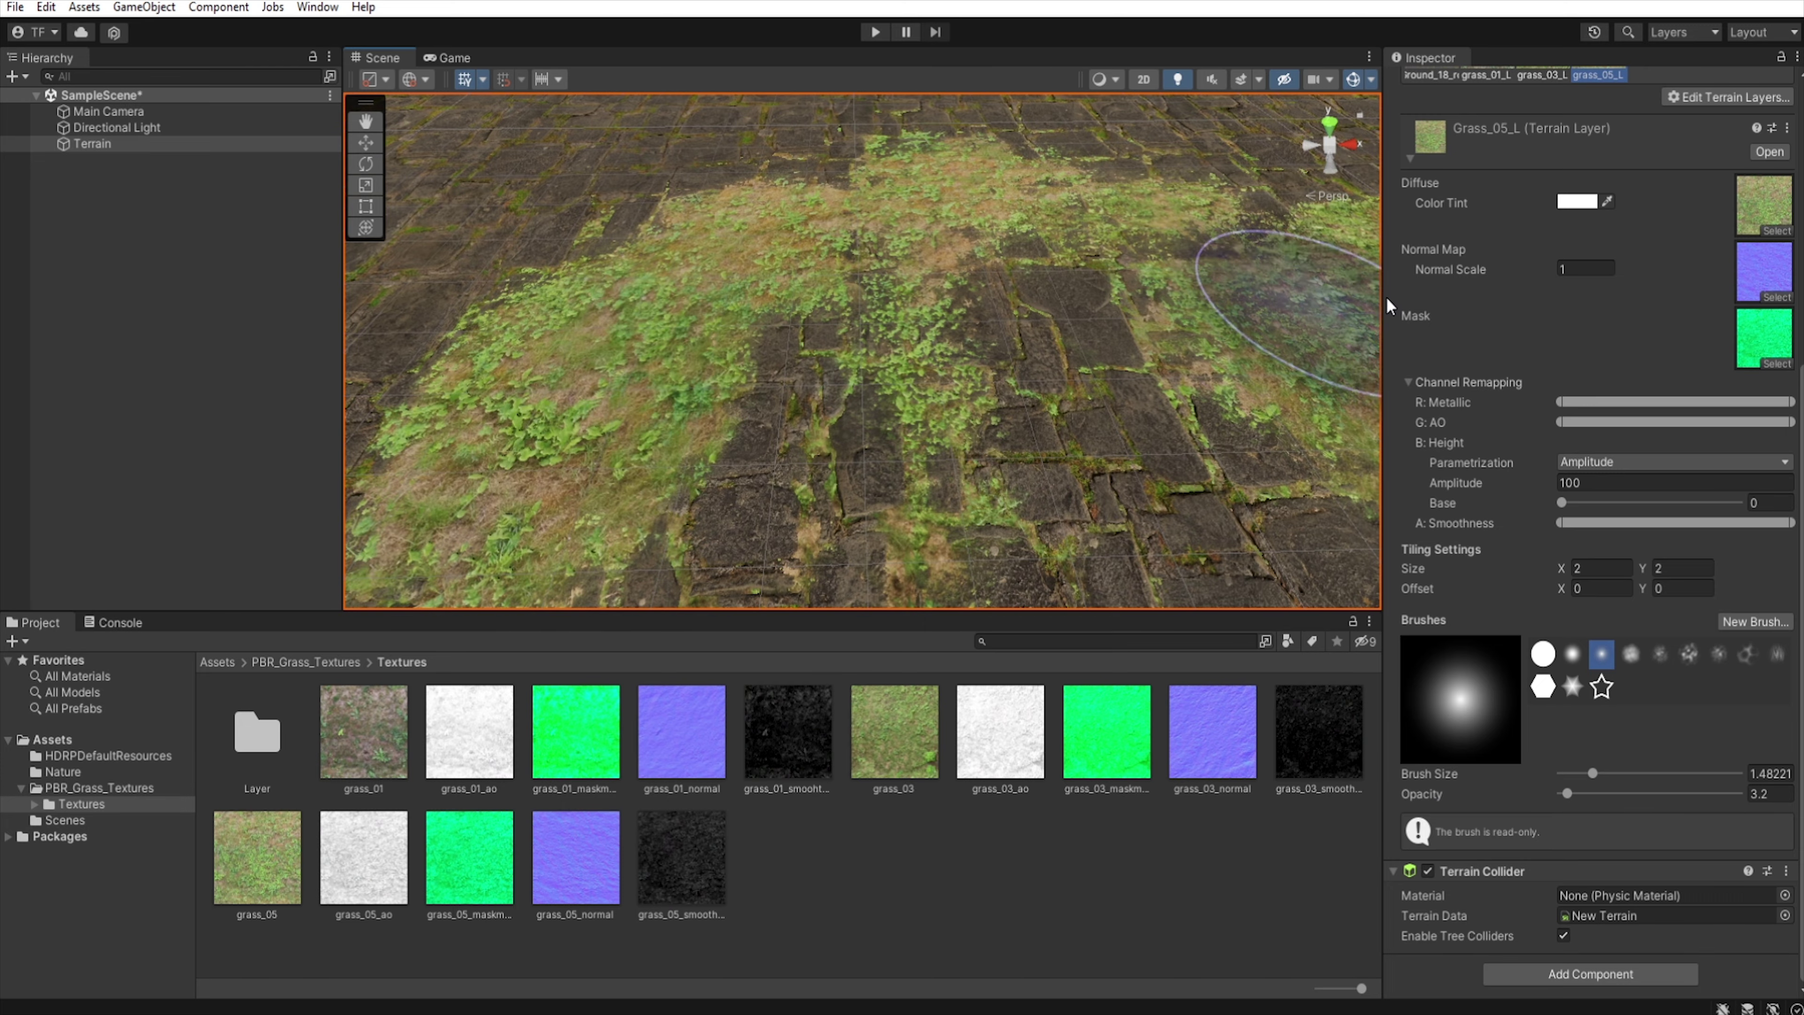
{"action": "scroll", "coordinate": [1520, 355], "scroll_direction": "up", "scroll_amount": 5}
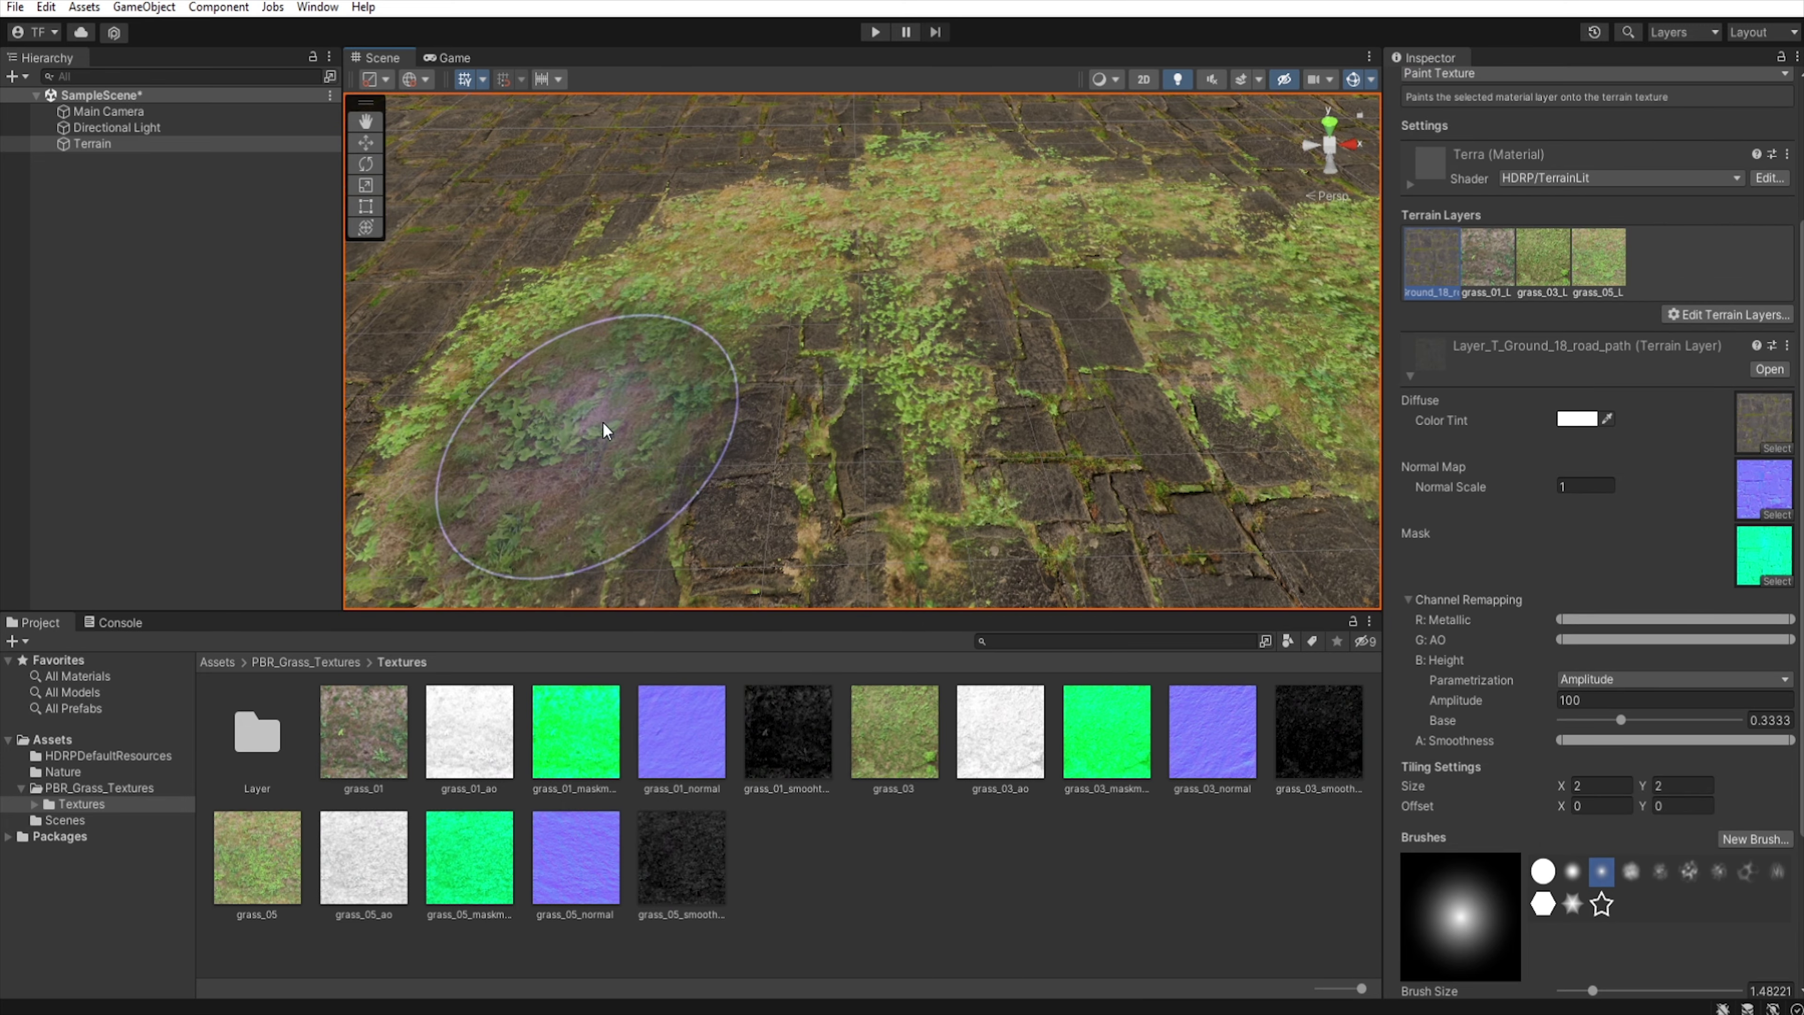